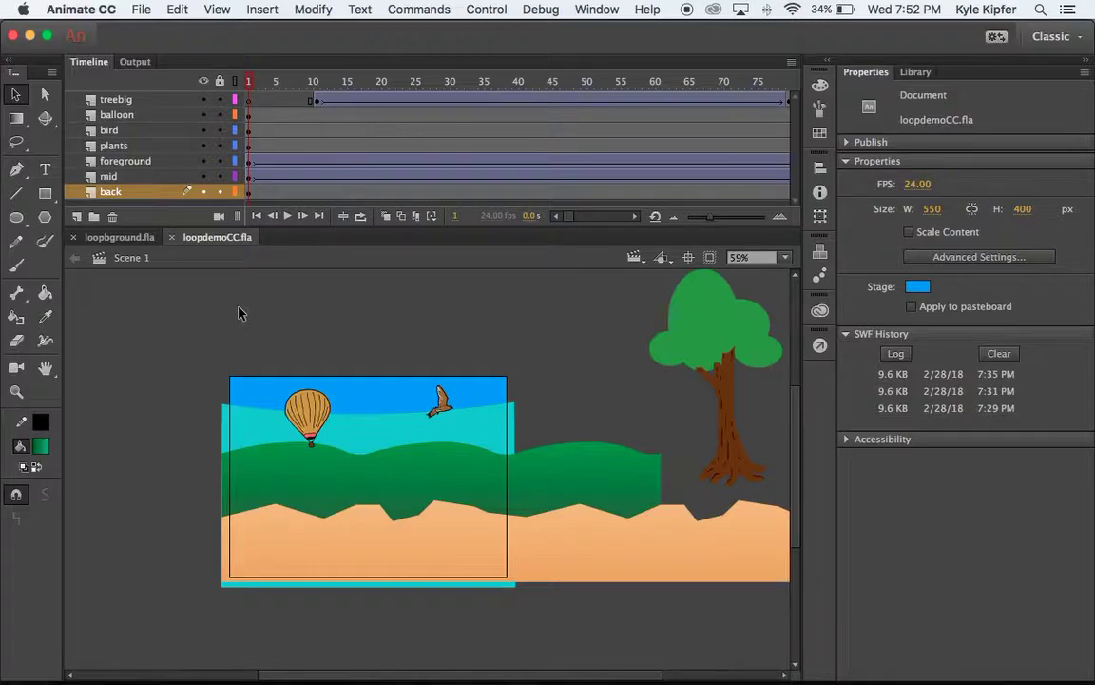
# - Preview the existing loop, then create a new 550 × 400 ActionScript 3.0 document
pyautogui.press('super+Return')
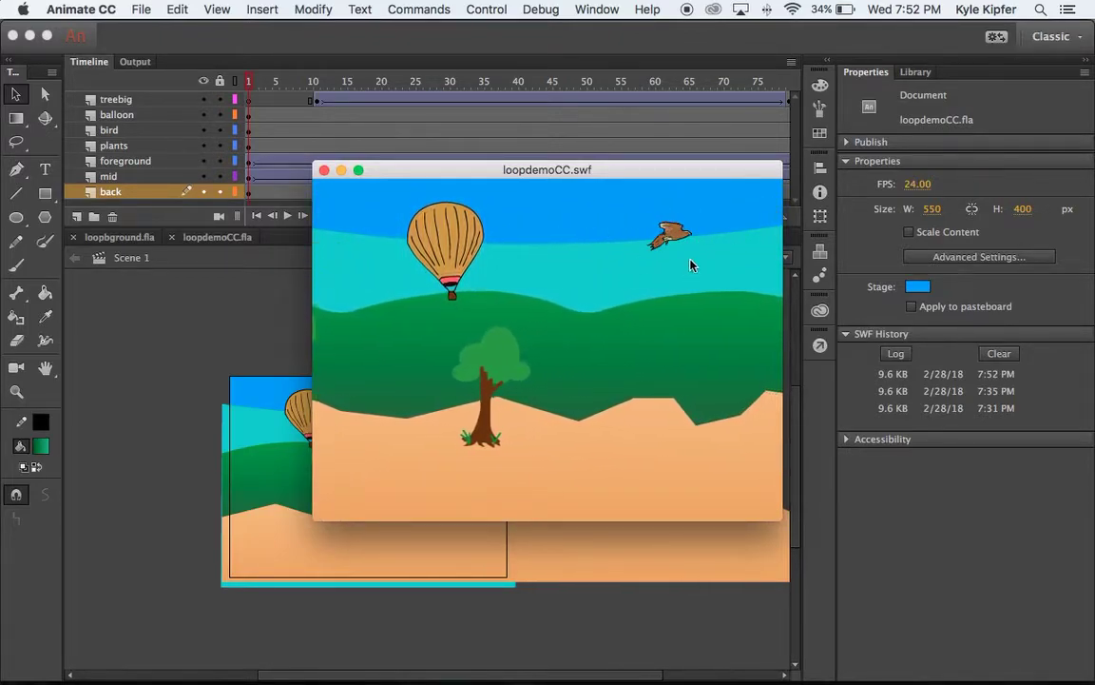
pyautogui.click(323, 171)
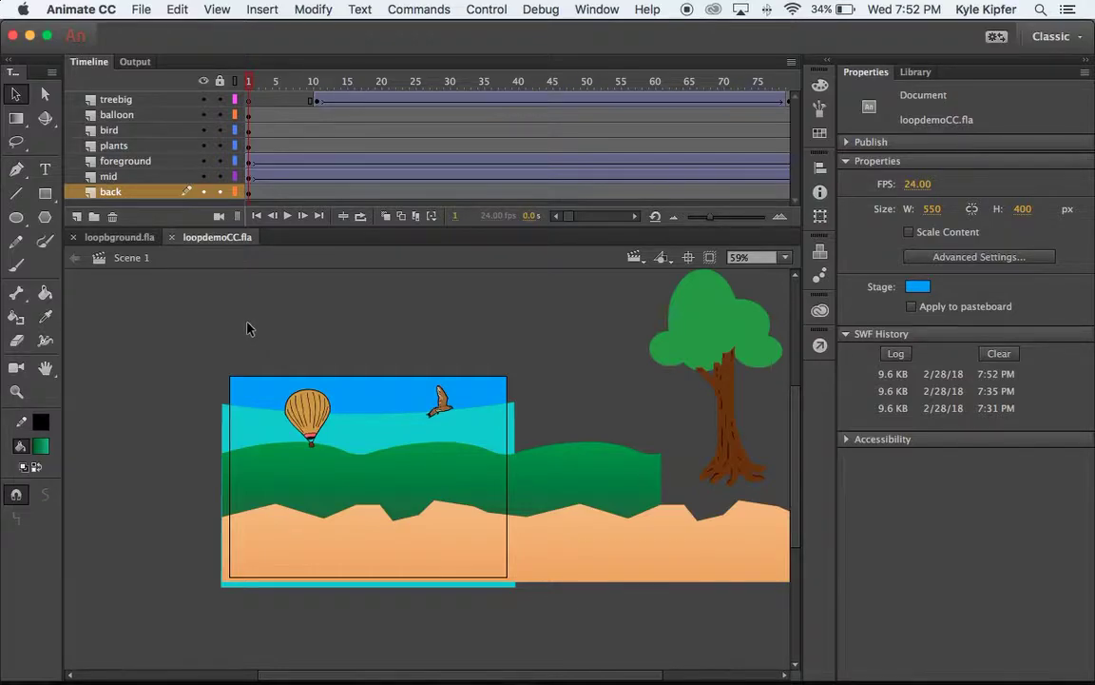
pyautogui.click(140, 10)
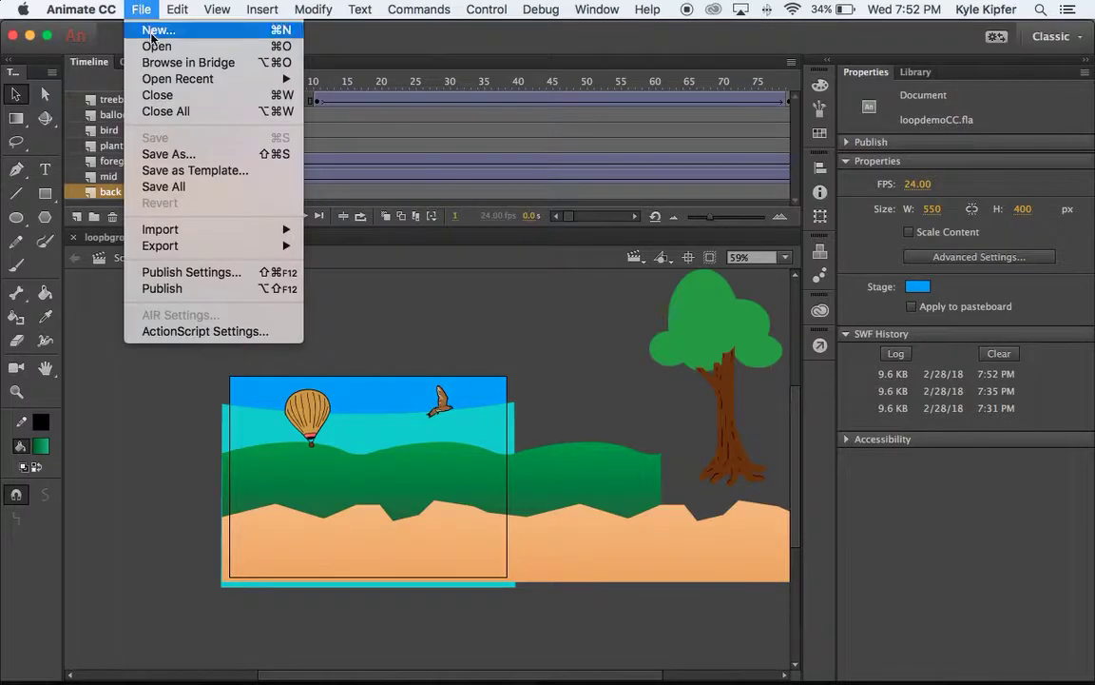
pyautogui.click(151, 31)
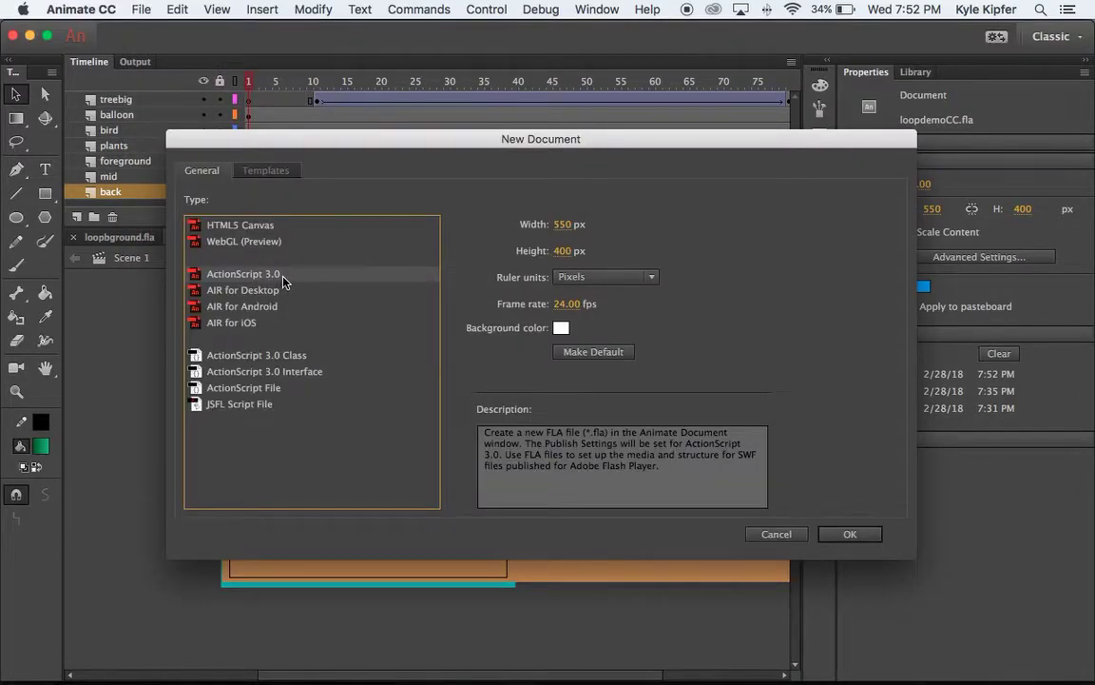
pyautogui.click(873, 534)
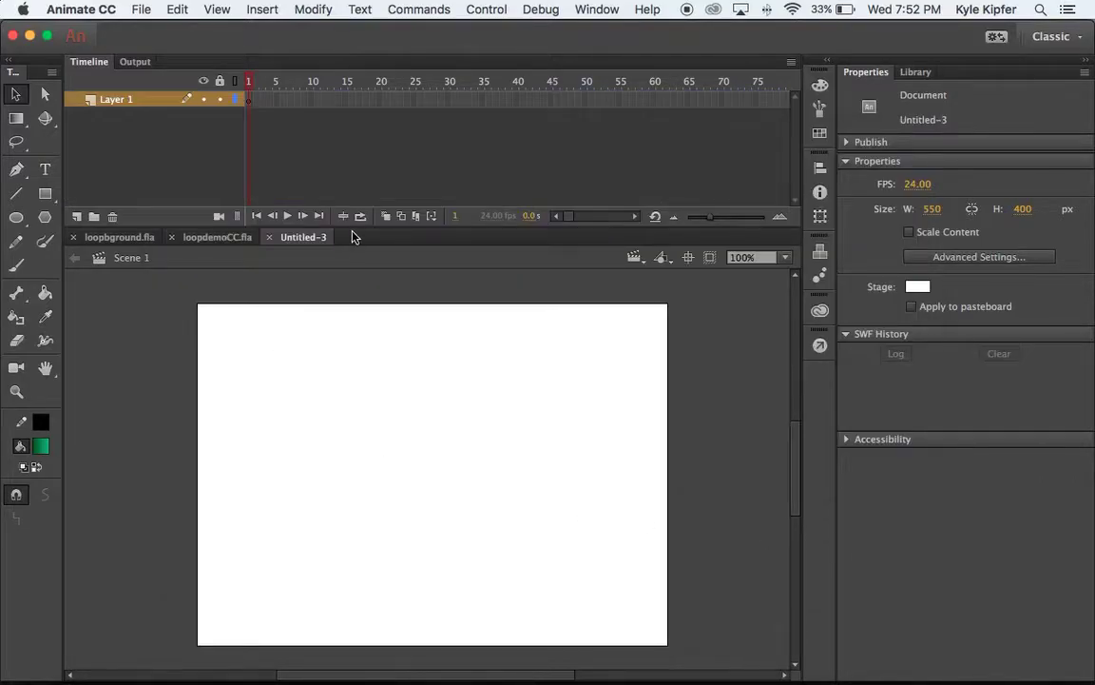
# - Add new layers and rename the top layer 'fore'
pyautogui.click(77, 217)
pyautogui.click(77, 217)
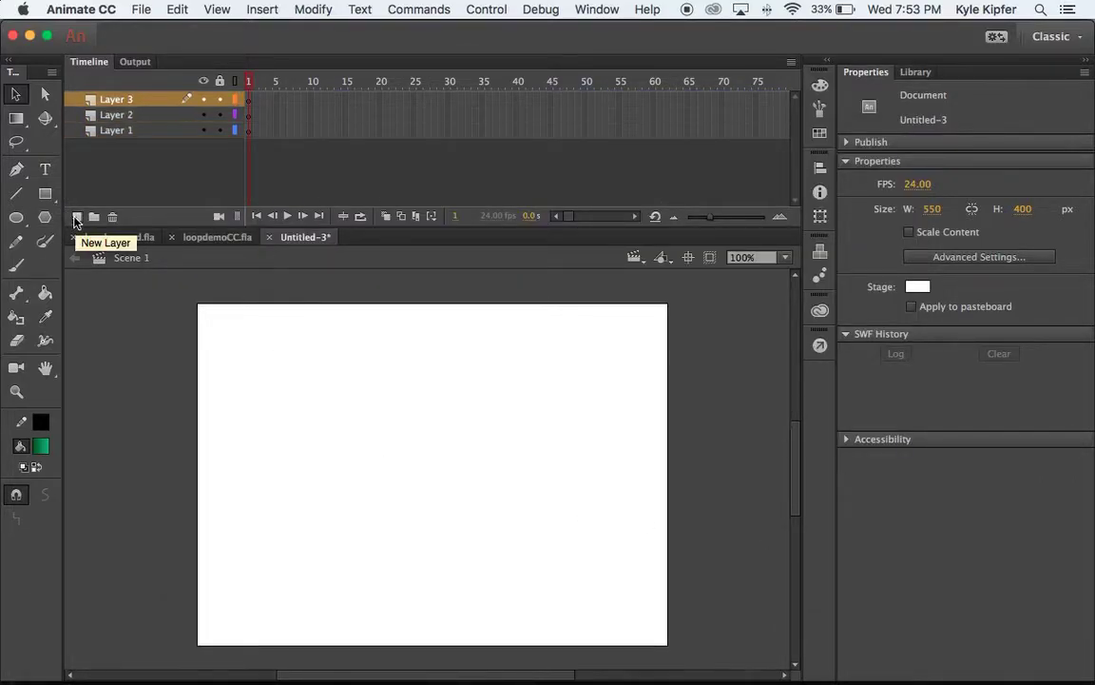
pyautogui.click(119, 131)
pyautogui.doubleClick(120, 132)
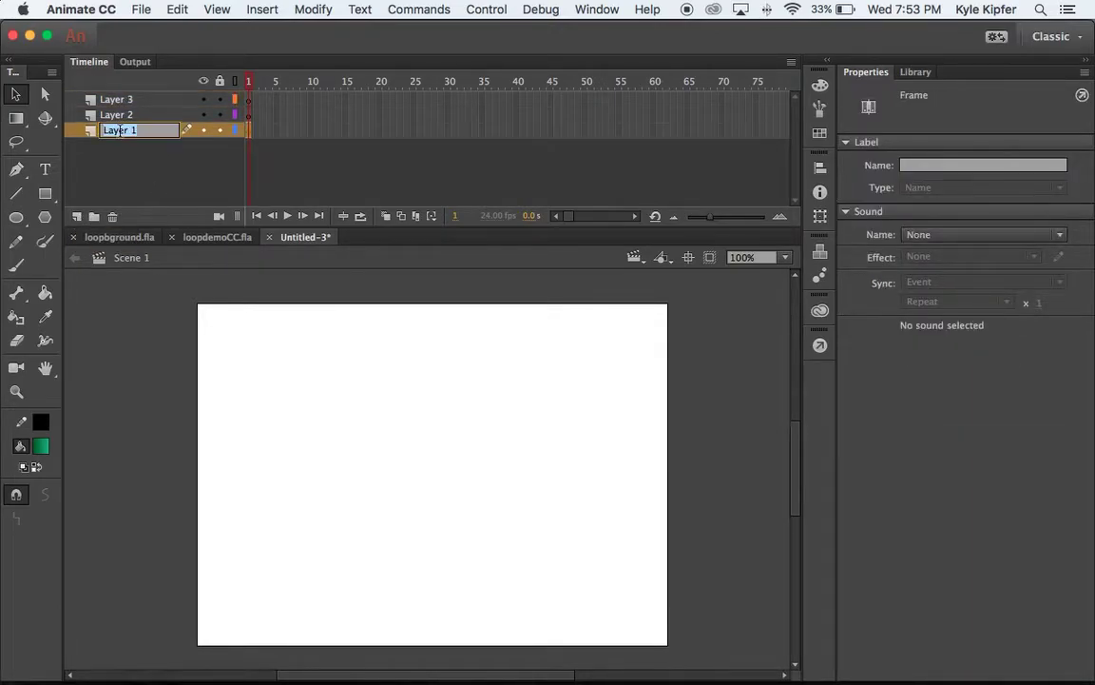
pyautogui.write('fore')
pyautogui.press('Return')
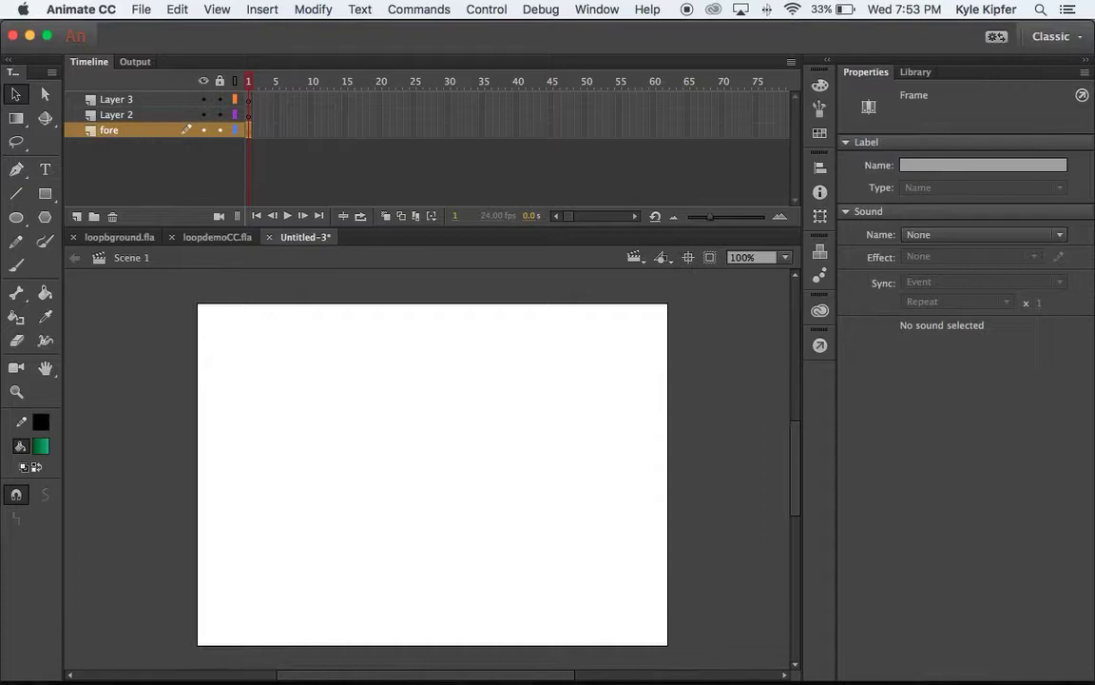
# - Rename the other two layers 'middle' and 'background'
pyautogui.doubleClick(124, 114)
pyautogui.write('middle')
pyautogui.press('Return')
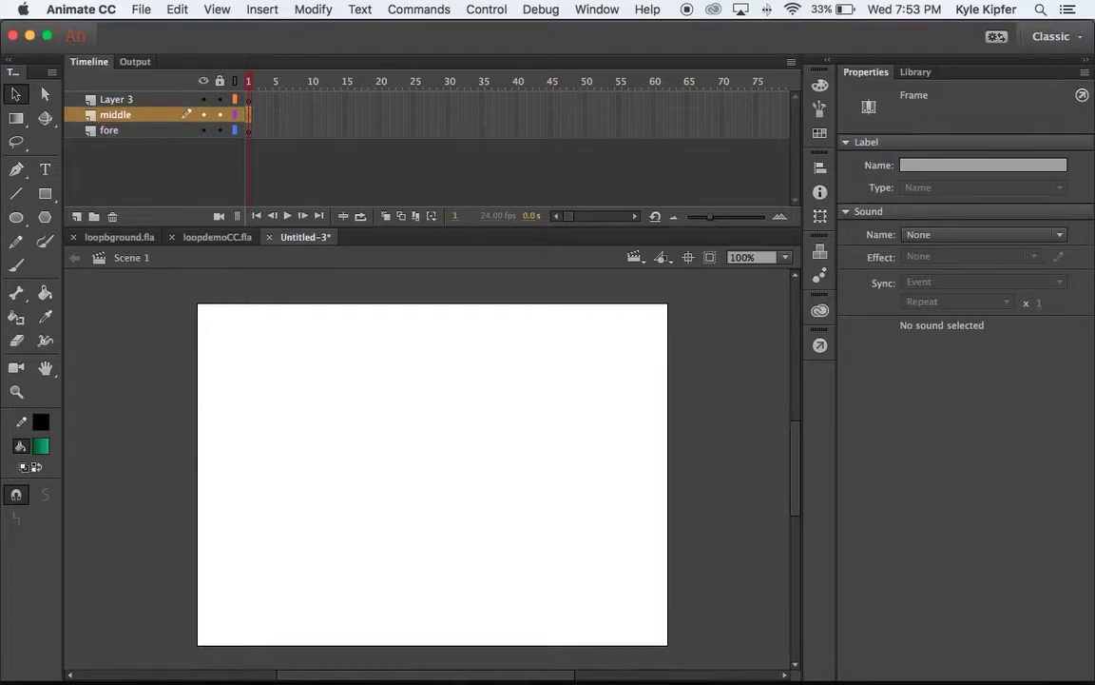
pyautogui.click(132, 98)
pyautogui.doubleClick(132, 99)
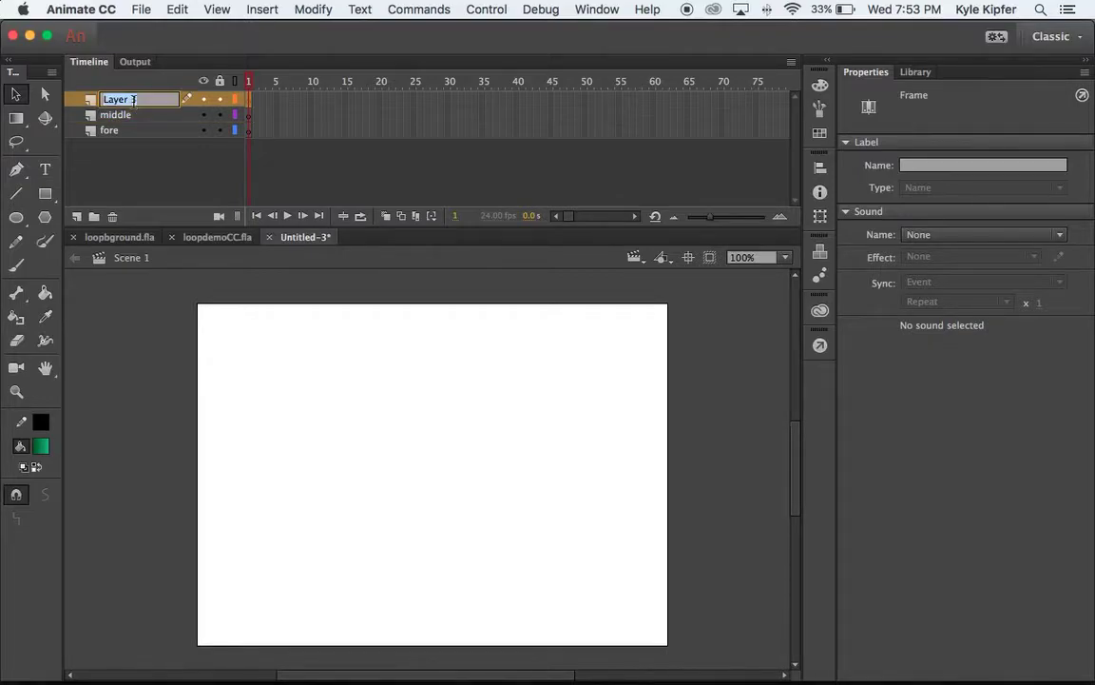
pyautogui.write('background')
pyautogui.press('Return')
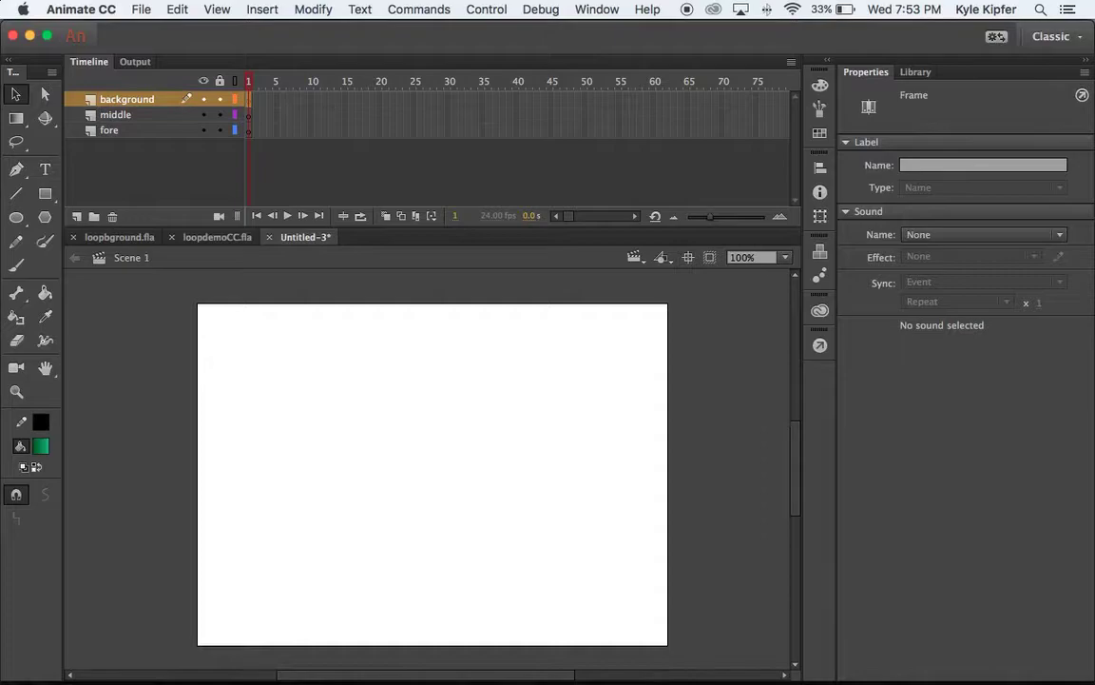
# - On the fore layer, pen the hill's top edge from left of the stage into a low dip
pyautogui.click(152, 134)
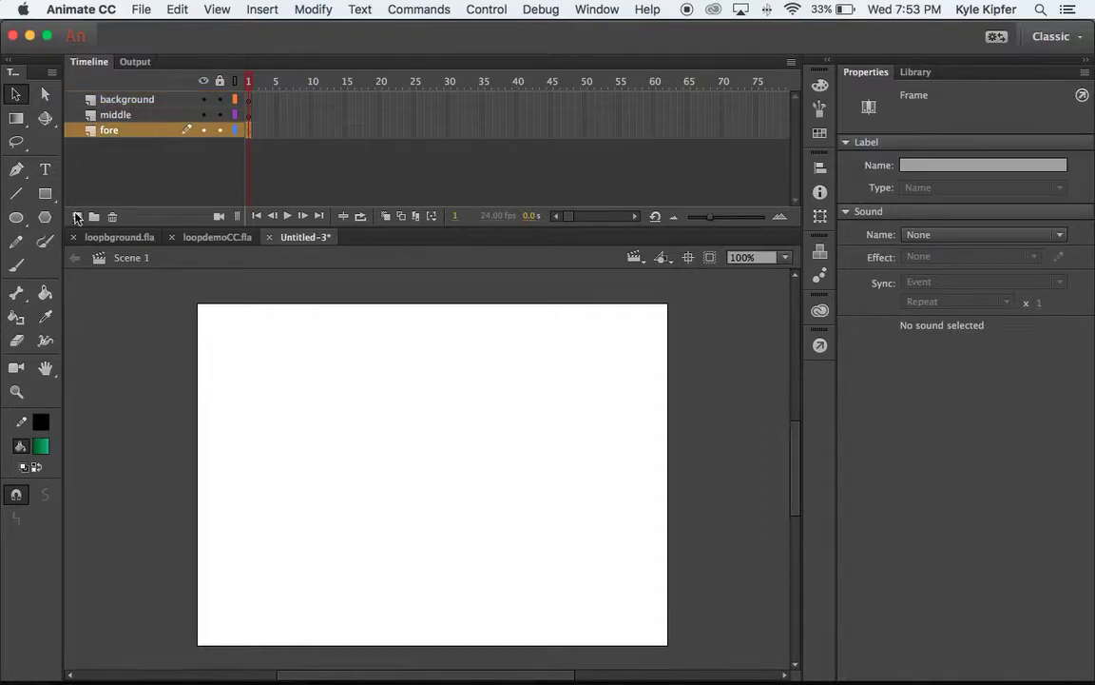
pyautogui.click(16, 170)
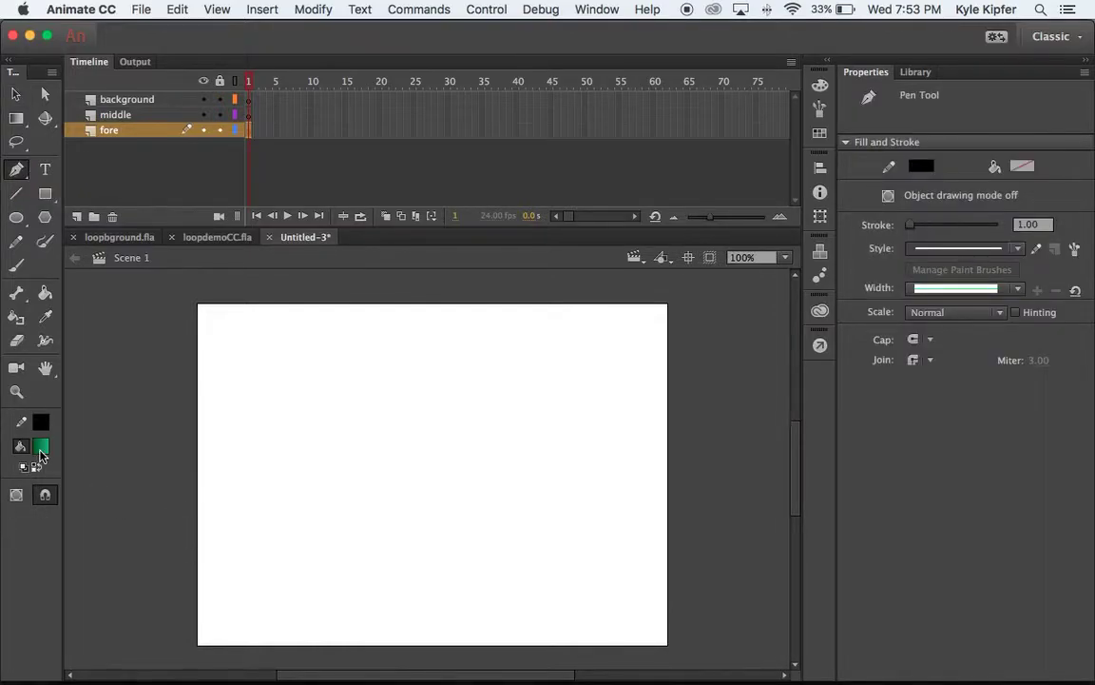
pyautogui.click(157, 563)
pyautogui.click(224, 538)
pyautogui.click(257, 559)
pyautogui.click(283, 559)
pyautogui.click(306, 533)
pyautogui.click(334, 530)
pyautogui.click(349, 543)
pyautogui.click(357, 568)
pyautogui.click(390, 571)
pyautogui.click(410, 571)
# - Continue the outline over a crest past the right edge, then close it below the stage
pyautogui.click(445, 553)
pyautogui.click(463, 534)
pyautogui.click(491, 534)
pyautogui.click(519, 534)
pyautogui.click(553, 549)
pyautogui.click(573, 555)
pyautogui.click(603, 559)
pyautogui.click(618, 551)
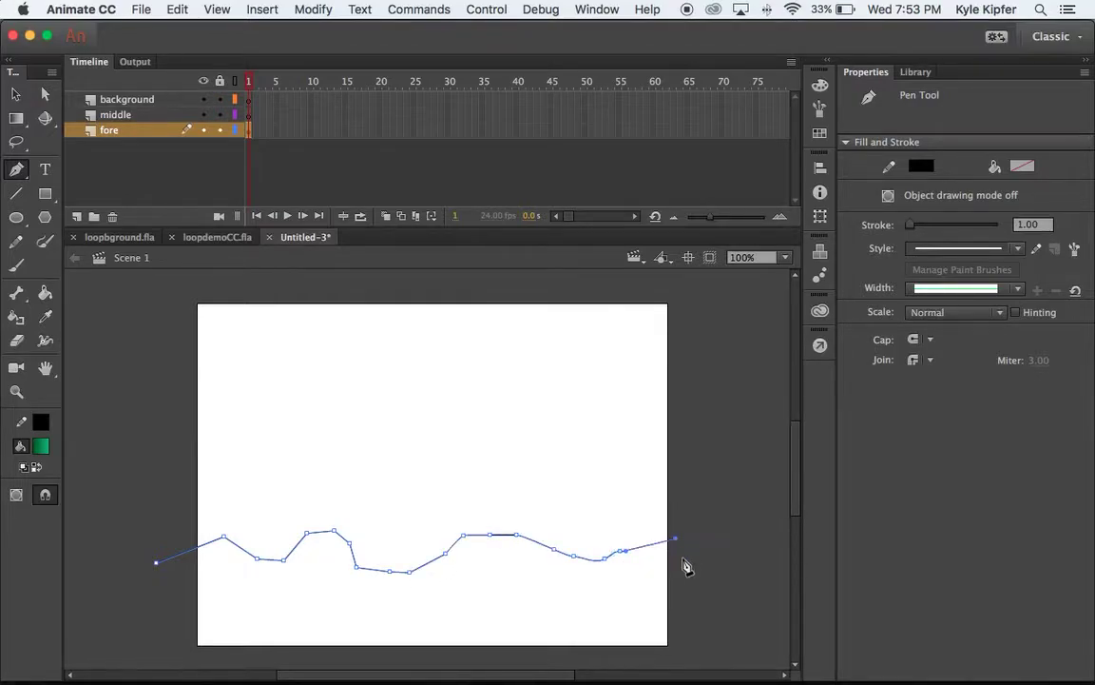
pyautogui.moveTo(675, 539); pyautogui.dragTo(701, 541)
pyautogui.click(704, 654)
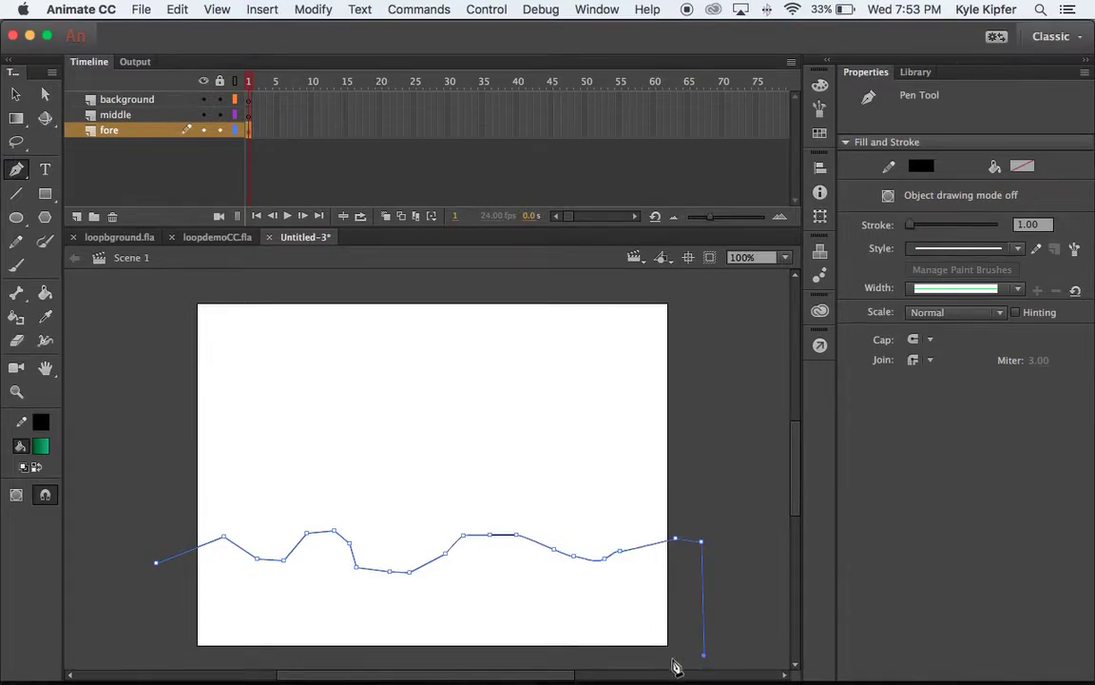
pyautogui.click(163, 655)
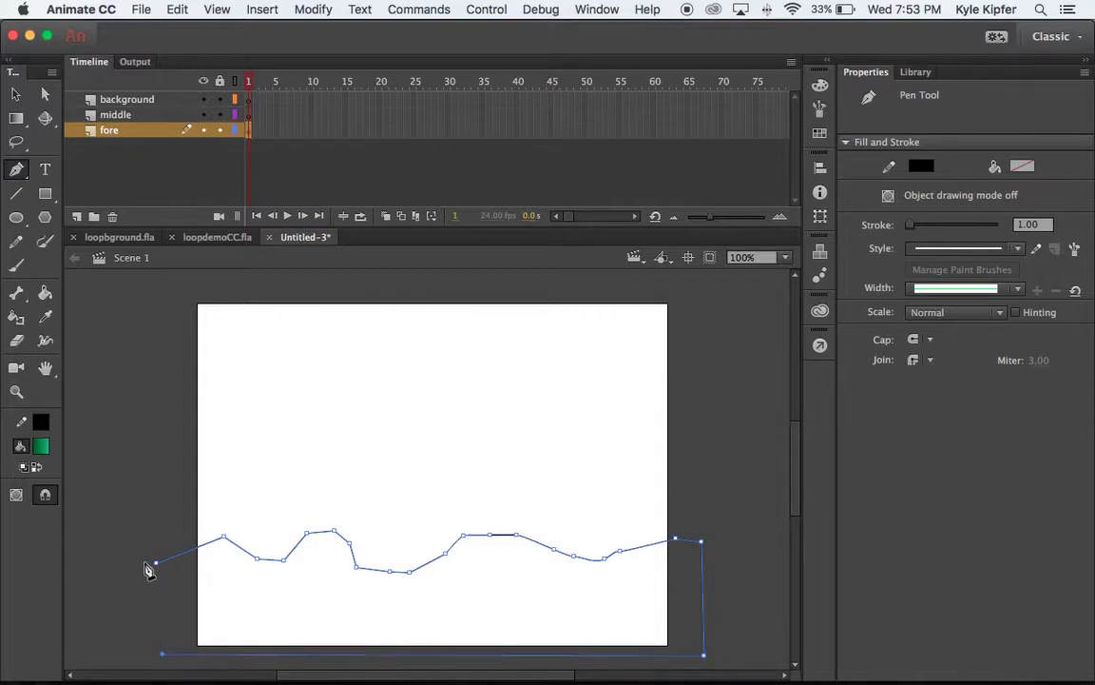
pyautogui.click(157, 564)
pyautogui.click(13, 97)
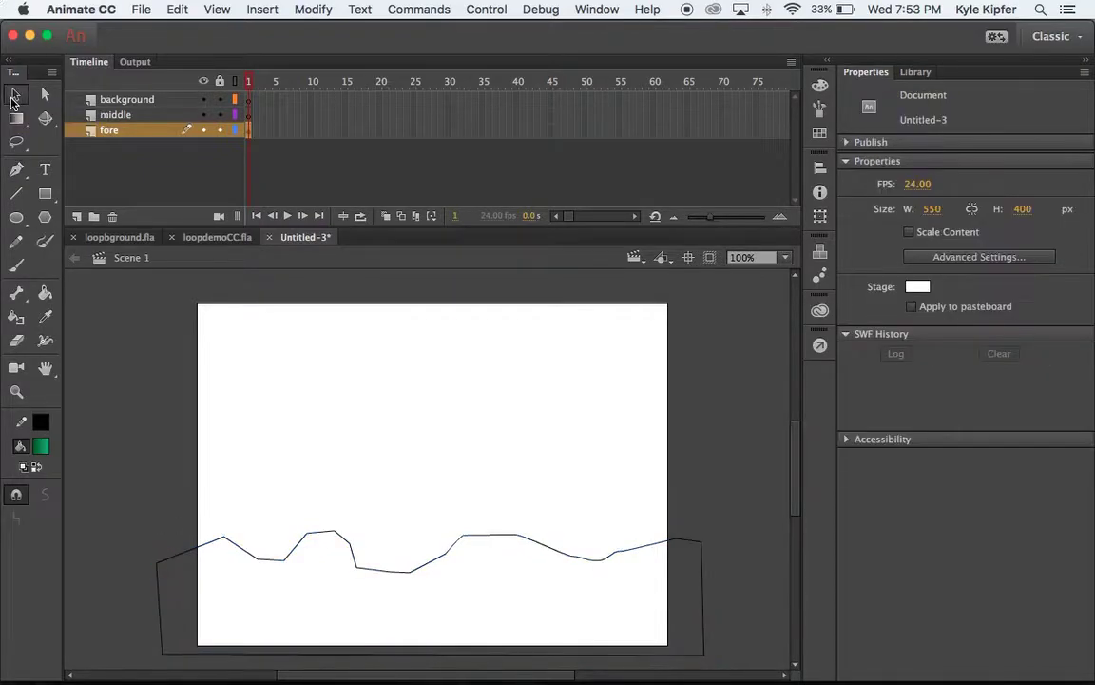
# - Fill the hill outline bright green with the Paint Bucket, then select frame 1 of fore
pyautogui.click(45, 294)
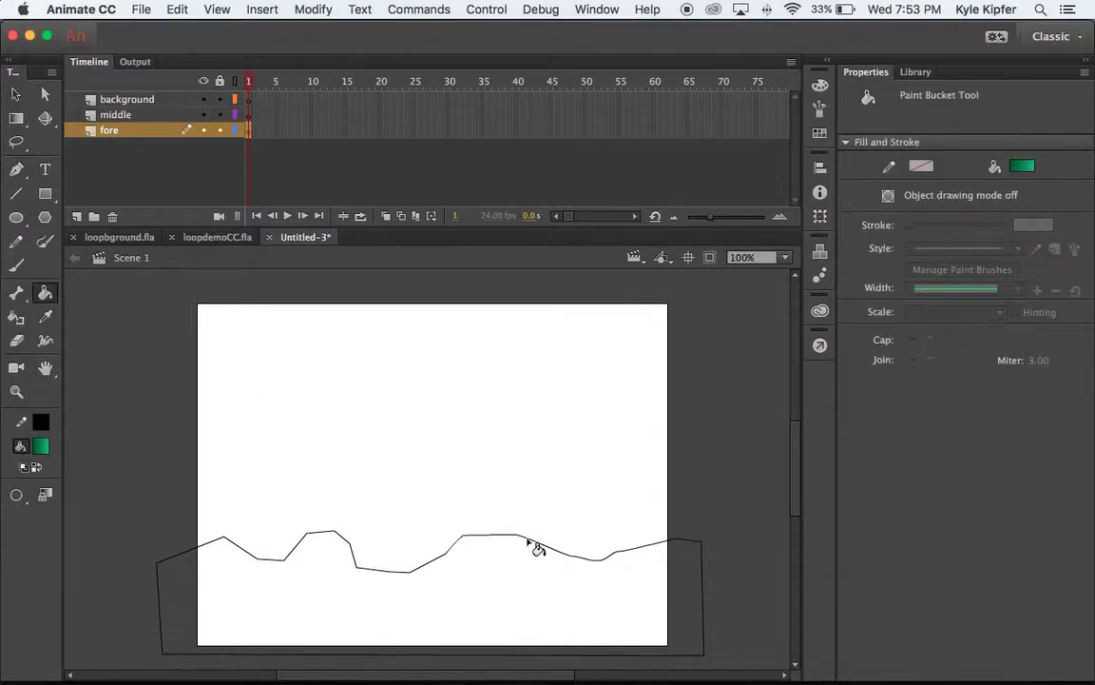
pyautogui.click(43, 451)
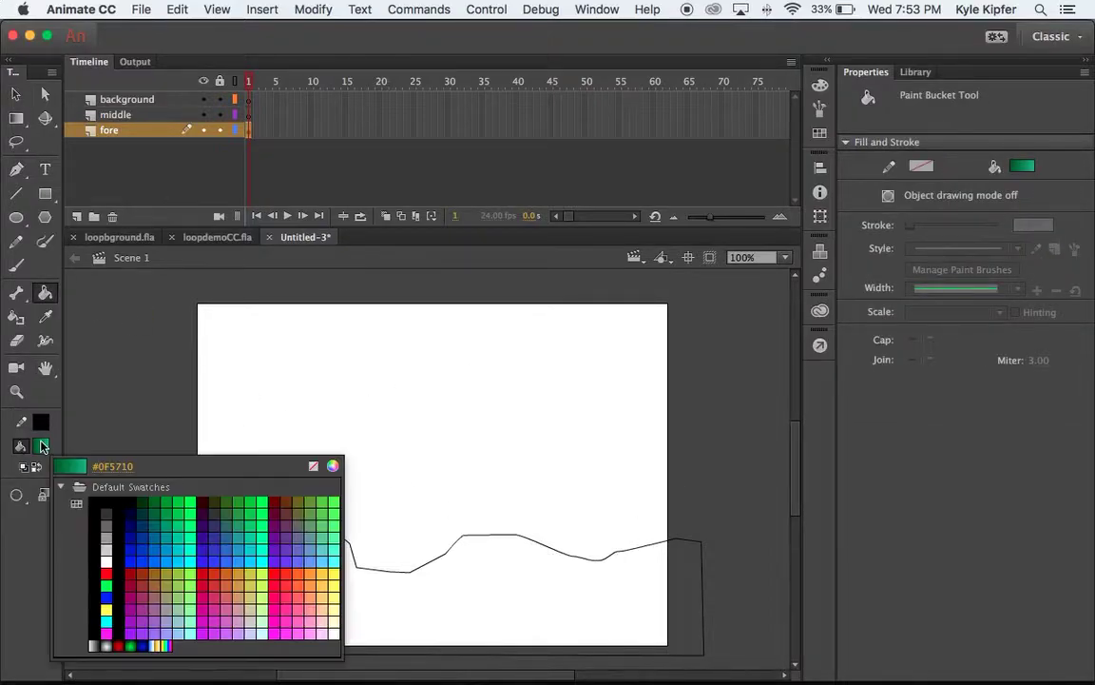
pyautogui.click(156, 445)
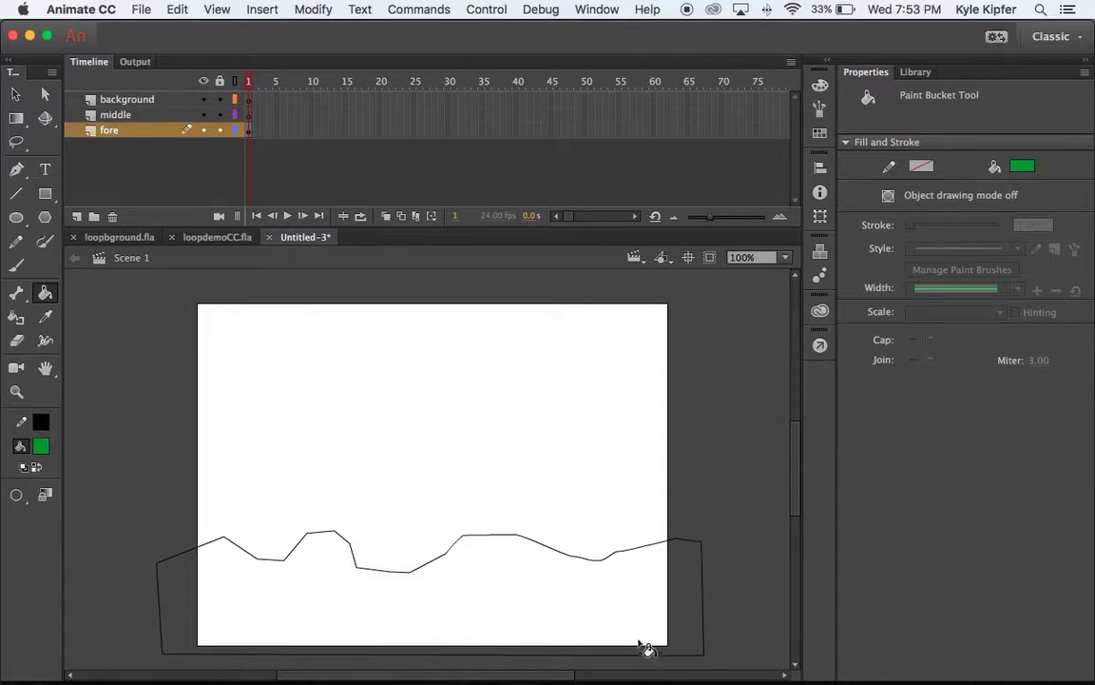
pyautogui.click(501, 612)
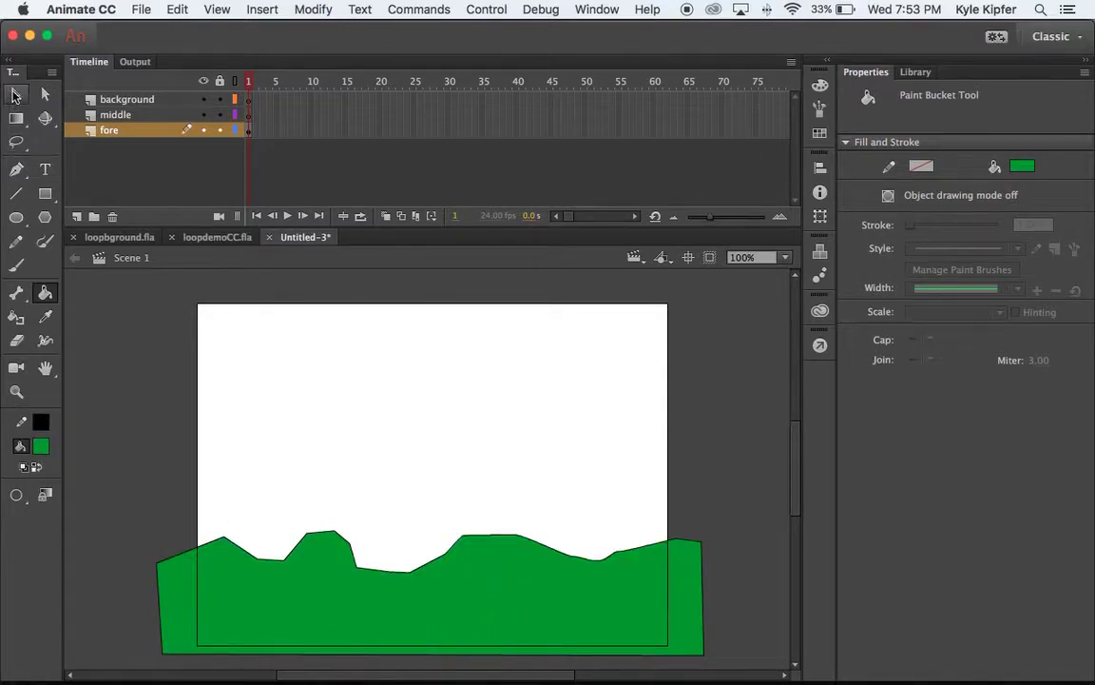
pyautogui.click(15, 94)
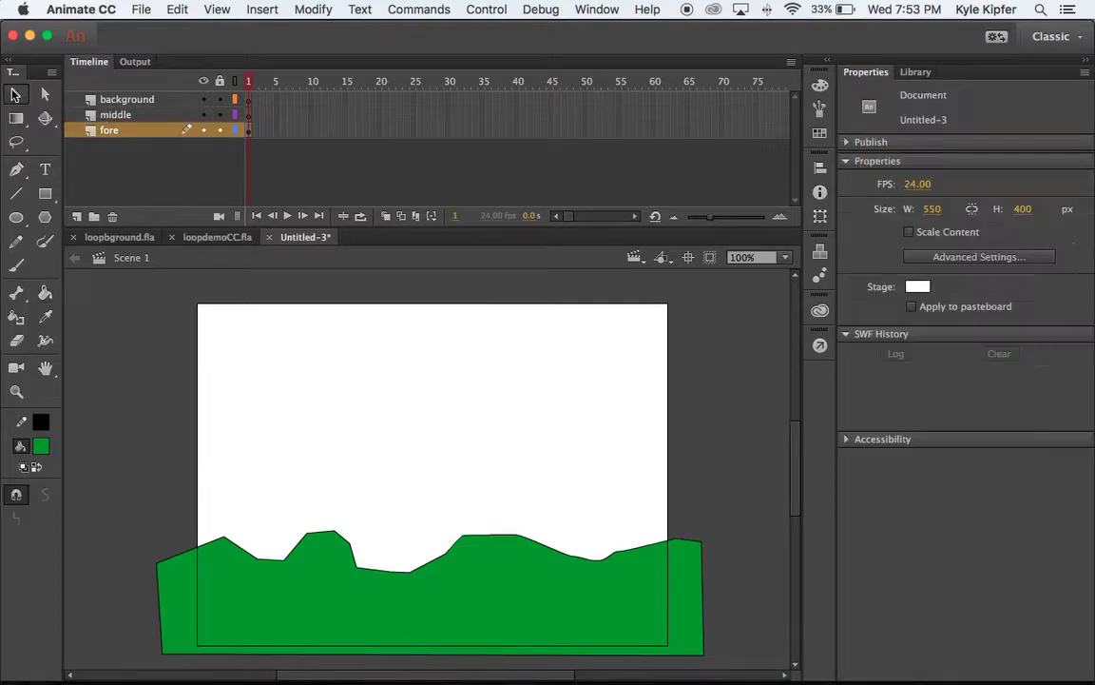
pyautogui.click(248, 131)
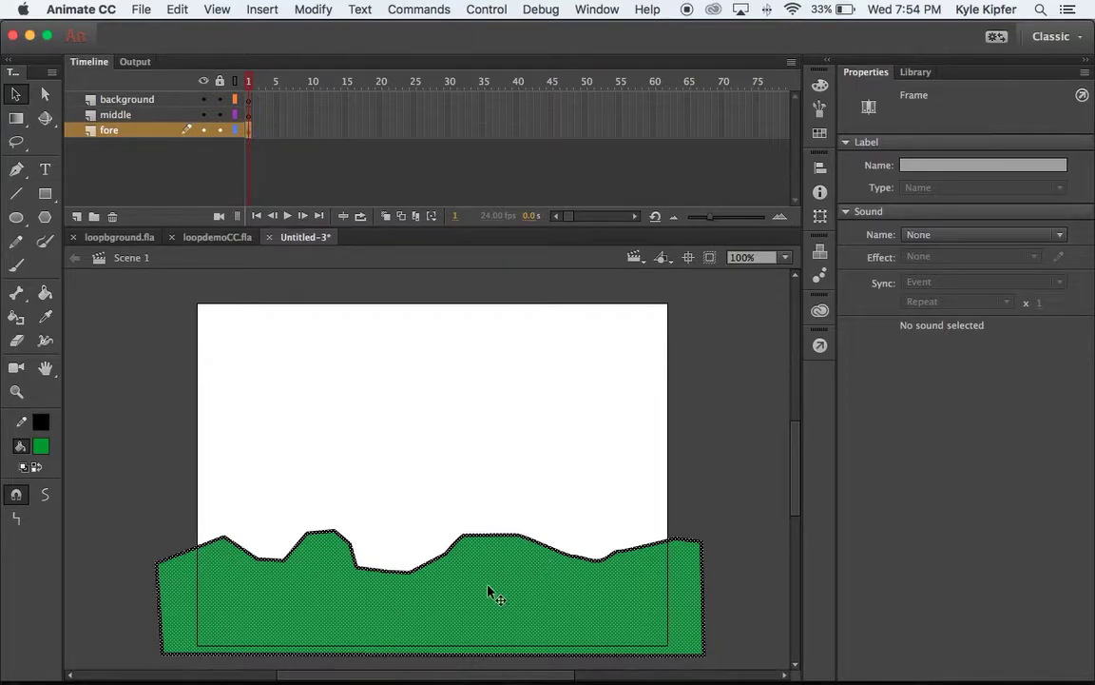
# - Select only the hill's black outline stroke and delete it
pyautogui.click(411, 440)
pyautogui.moveTo(105, 405); pyautogui.dragTo(702, 607)
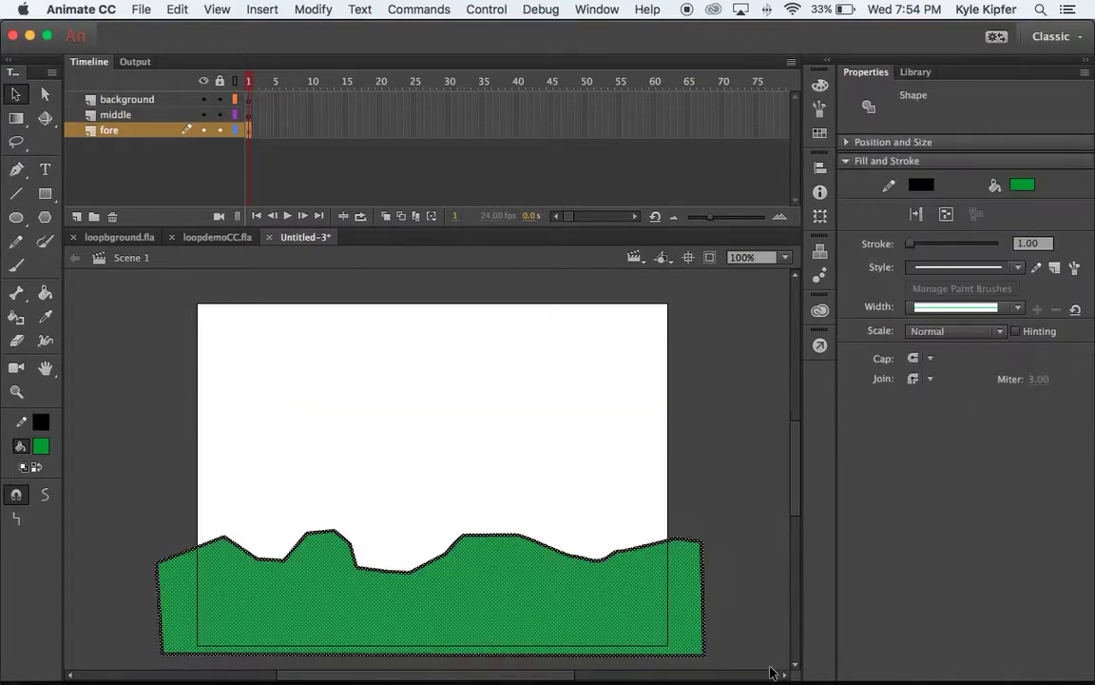
pyautogui.keyDown('shift'); pyautogui.click(503, 587); pyautogui.keyUp('shift')
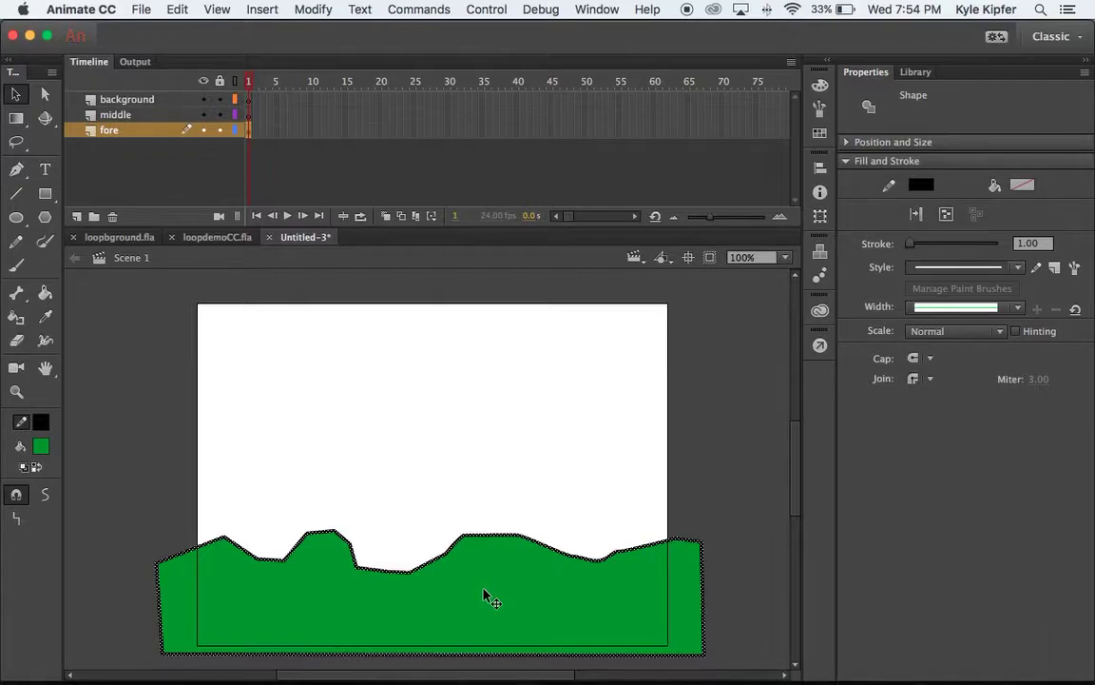
pyautogui.press('Delete')
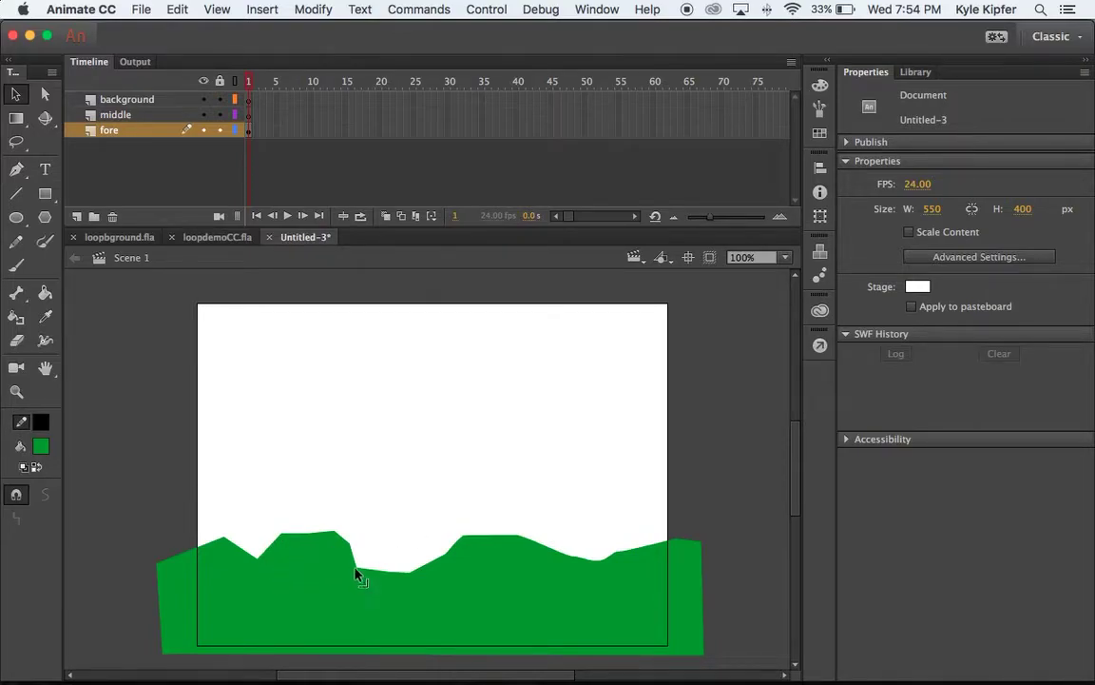
# - Drag points on the hill's top edge to shift a corner, bend an edge and flatten a peak
pyautogui.moveTo(356, 574)
pyautogui.mouseDown()
pyautogui.moveTo(372, 563)
pyautogui.moveTo(373, 572)
pyautogui.mouseUp()
pyautogui.moveTo(425, 561); pyautogui.dragTo(432, 567)
pyautogui.moveTo(336, 526)
pyautogui.mouseDown()
pyautogui.moveTo(325, 519)
pyautogui.moveTo(337, 526)
pyautogui.moveTo(329, 535)
pyautogui.mouseUp()
pyautogui.moveTo(353, 552); pyautogui.dragTo(322, 548)
pyautogui.press('super+z')
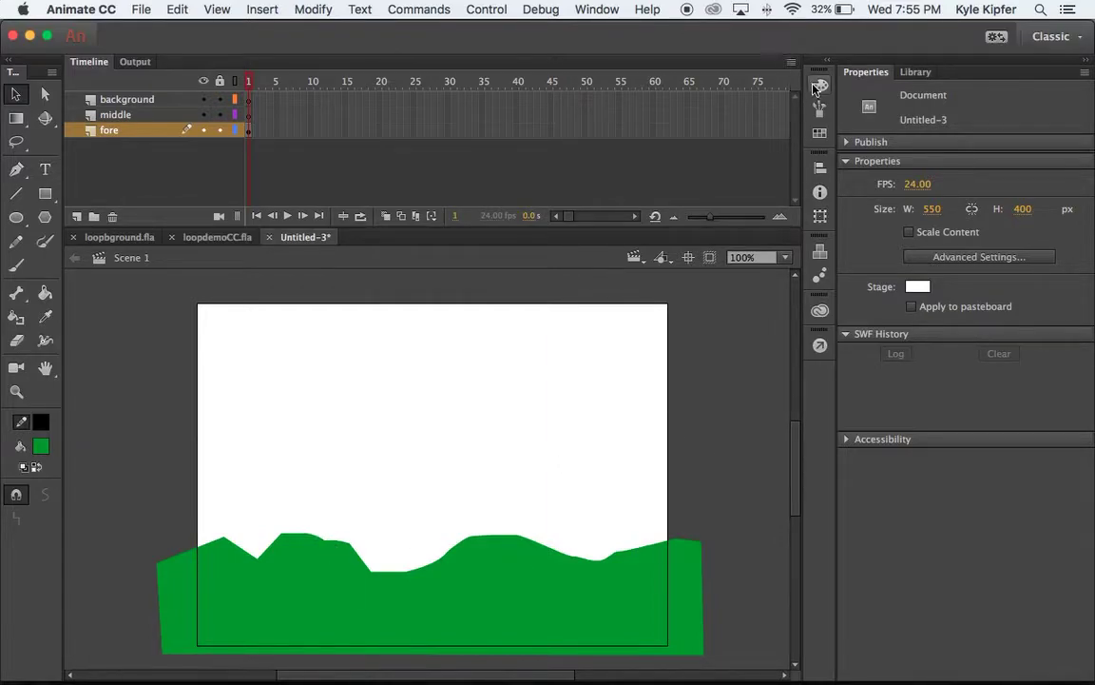
# - Switch the ground shape's fill type to Linear gradient in the Color panel
pyautogui.click(503, 585)
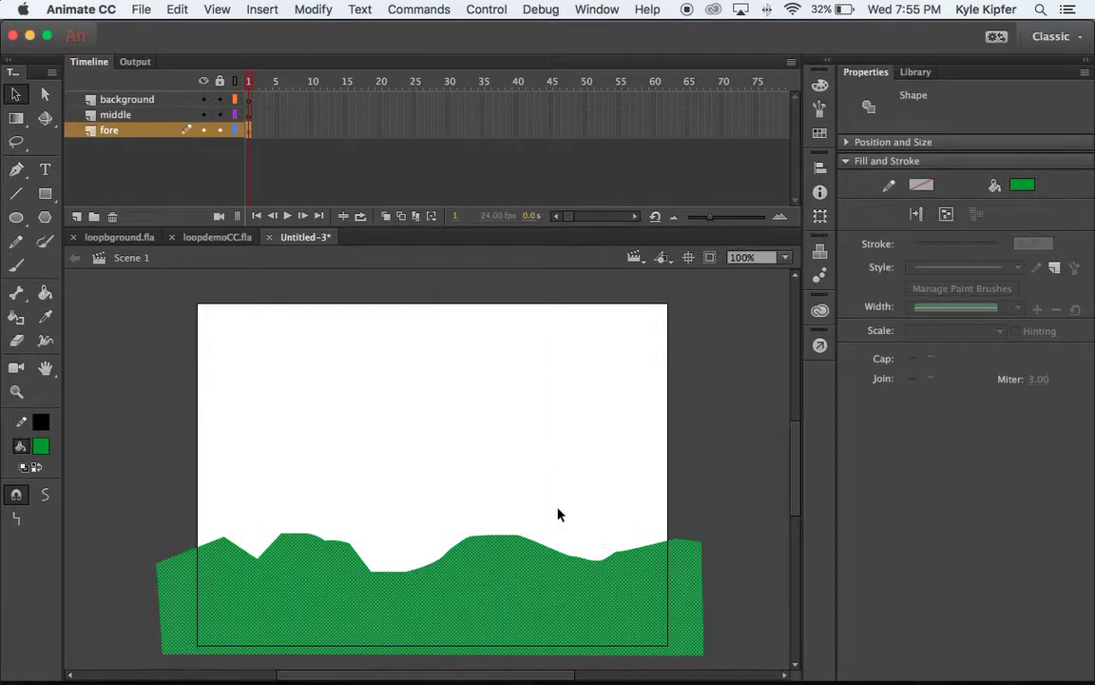
pyautogui.click(398, 545)
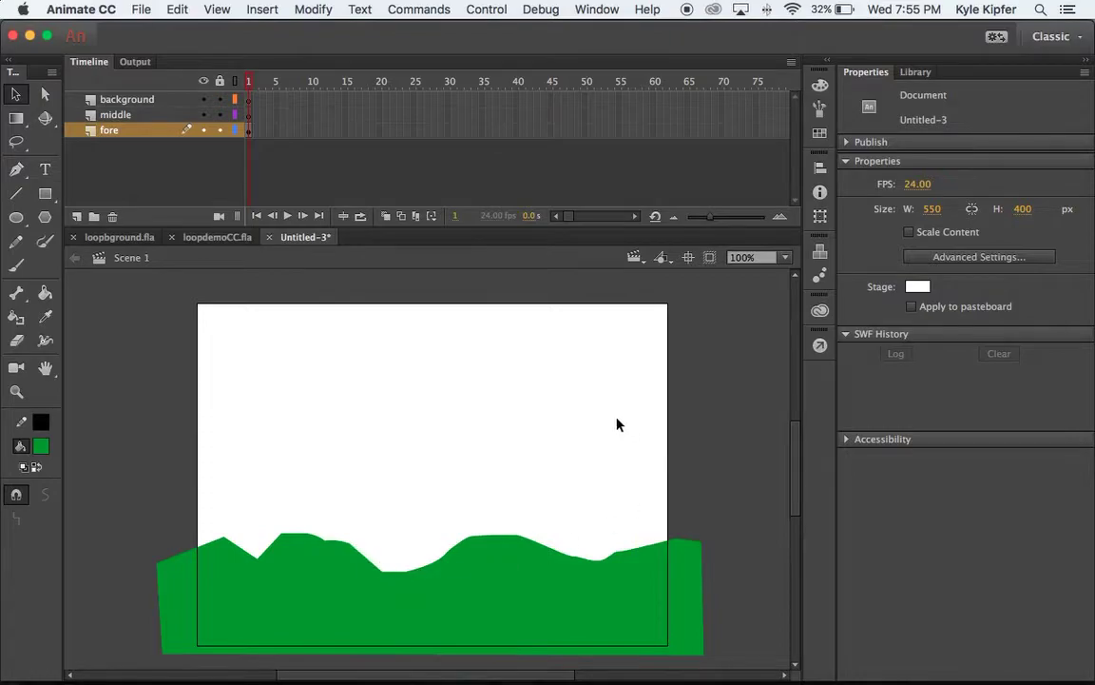
pyautogui.click(647, 581)
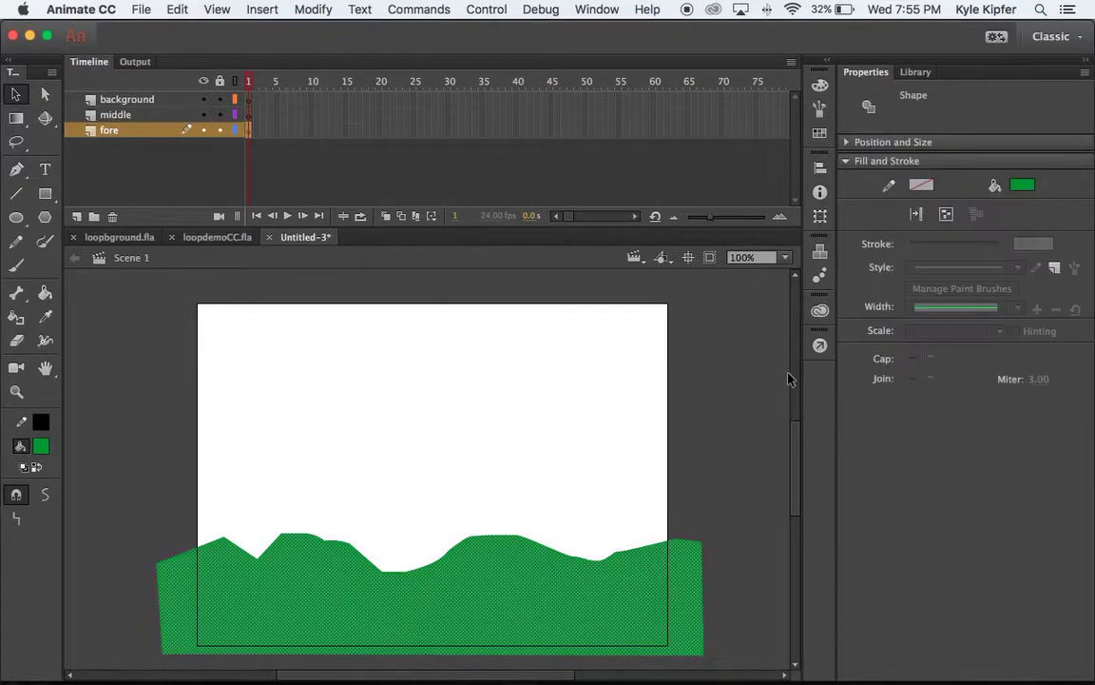
pyautogui.click(822, 86)
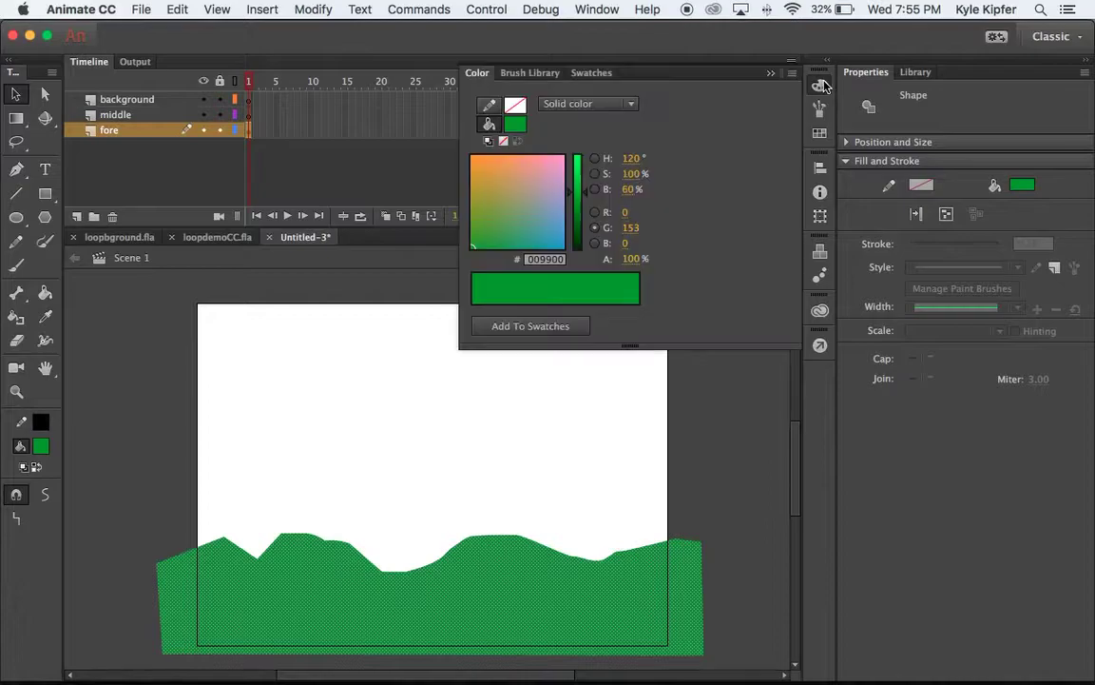
pyautogui.click(632, 104)
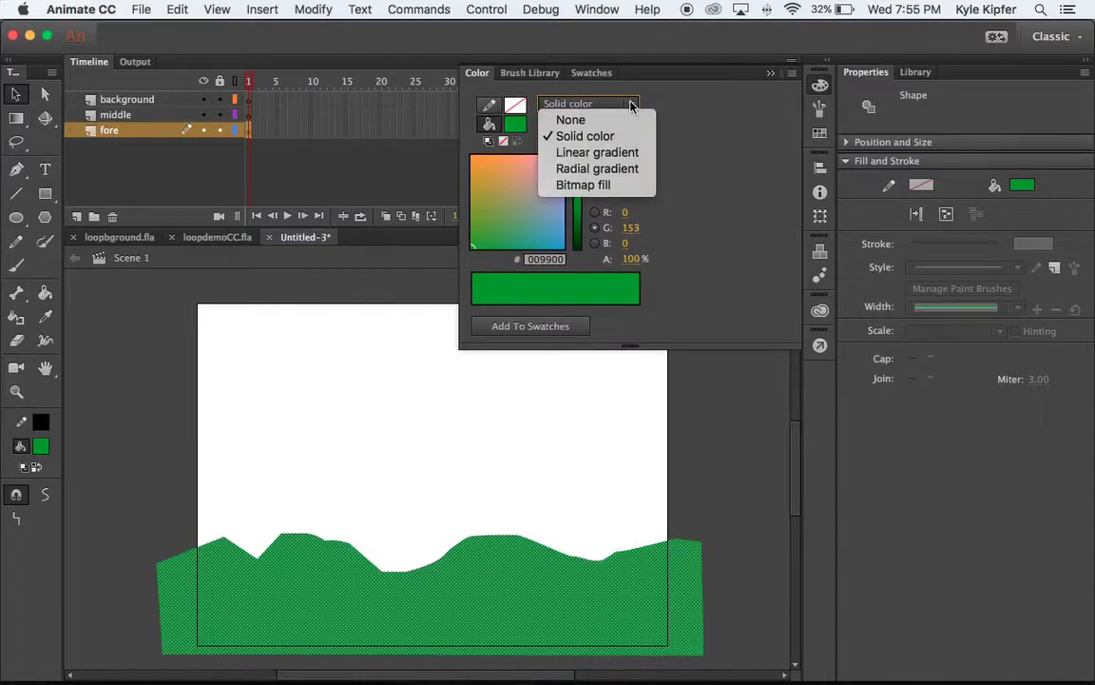
pyautogui.click(599, 152)
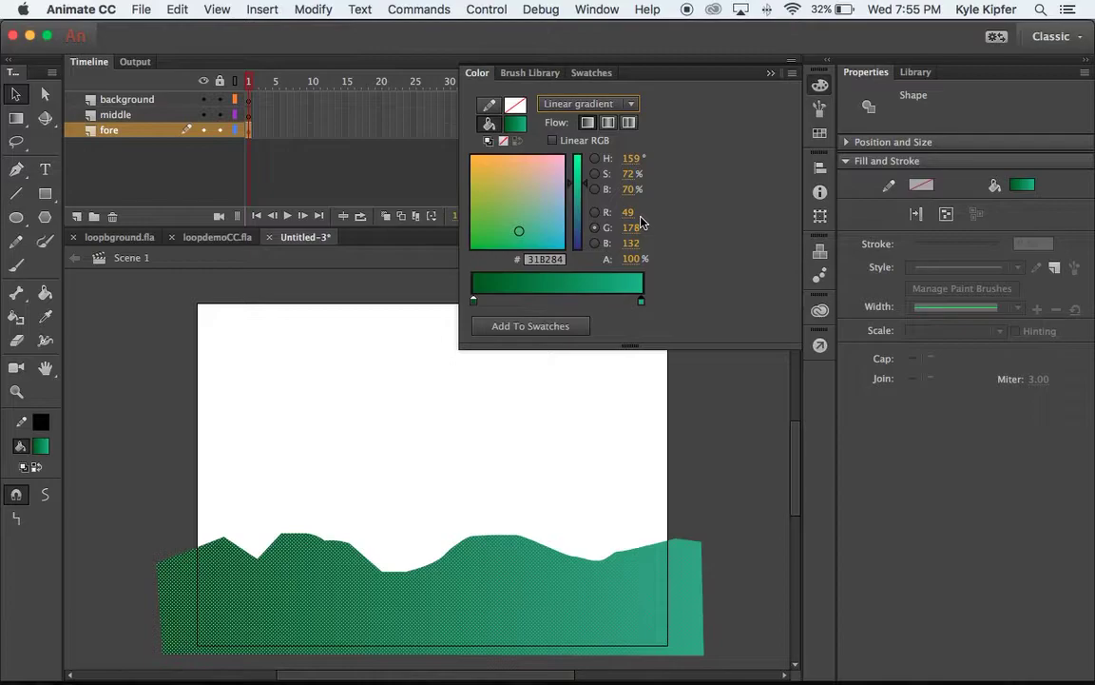
# - Set the gradient stops to dark orange-brown (93570A) on the left and golden yellow on the right
pyautogui.click(473, 301)
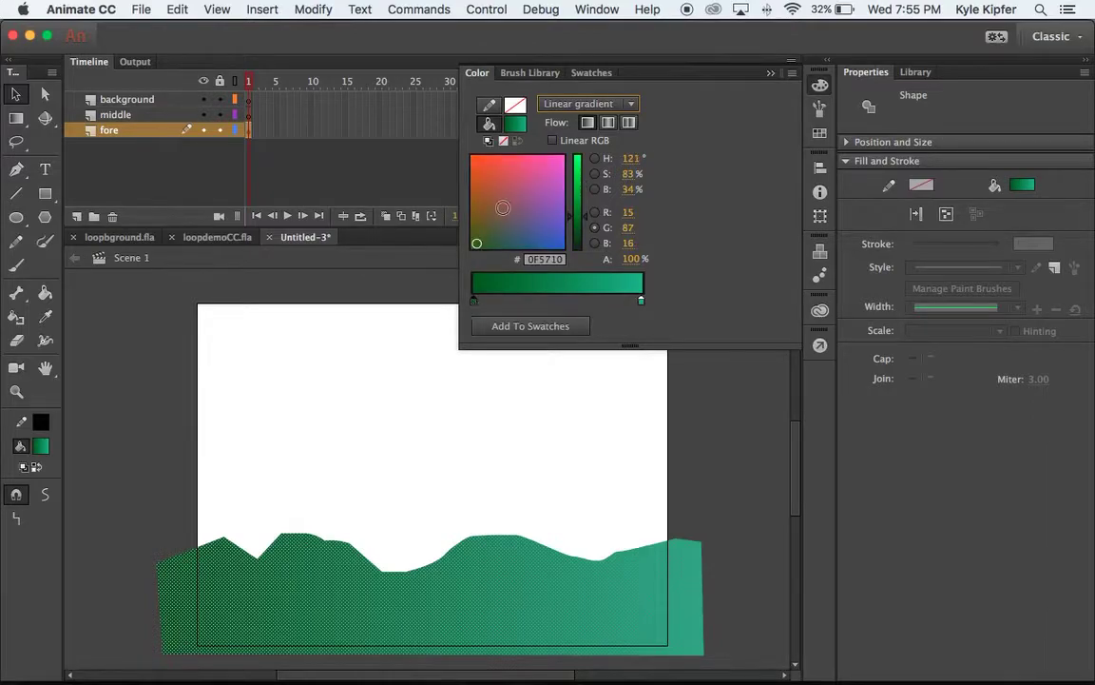
pyautogui.click(474, 194)
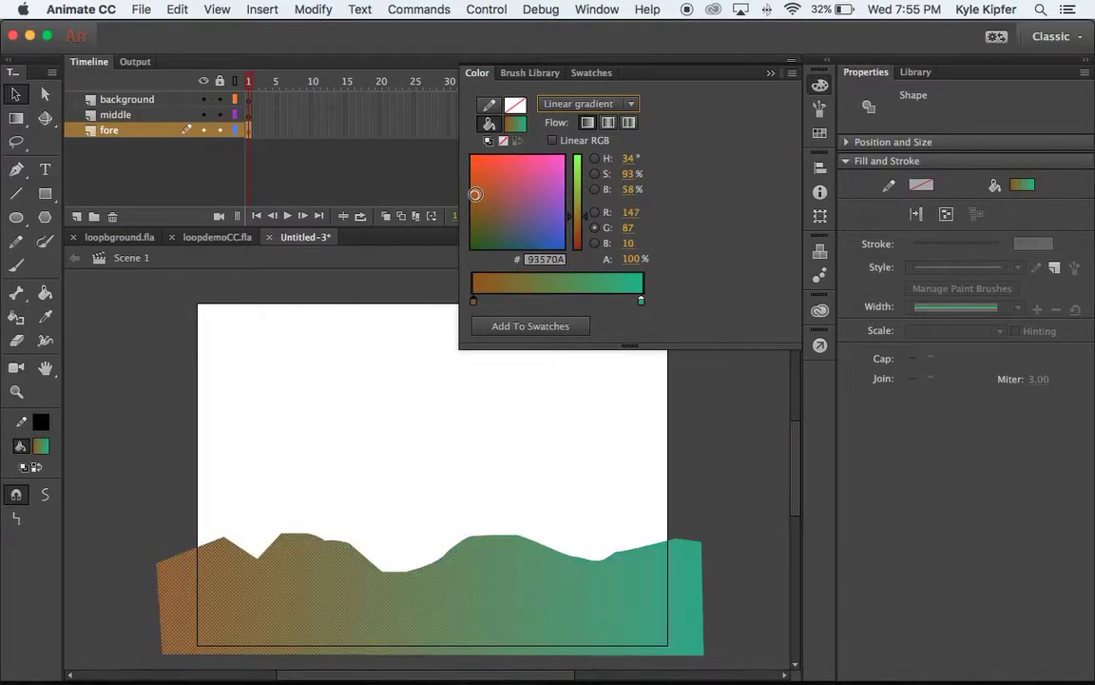
pyautogui.click(642, 301)
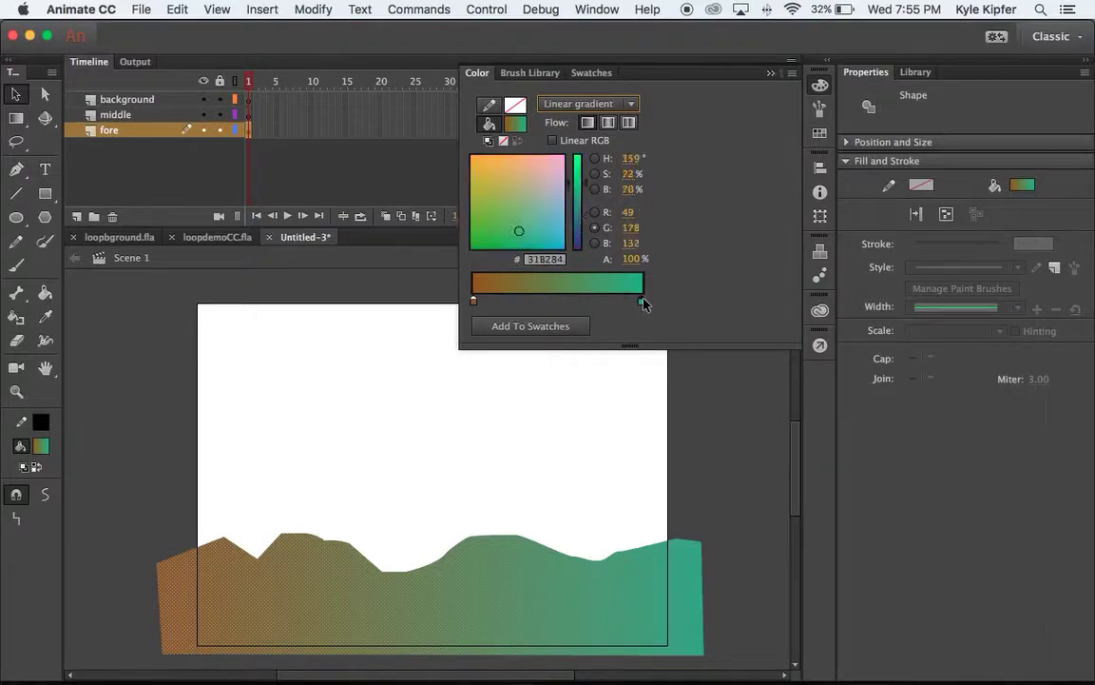
pyautogui.click(487, 185)
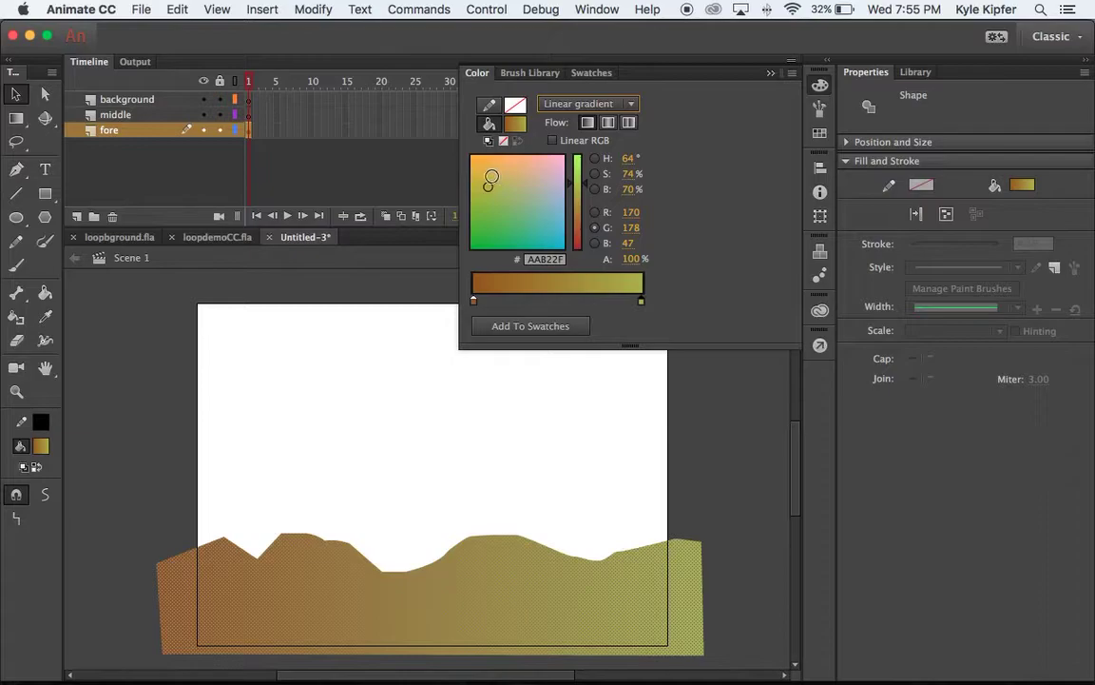
pyautogui.click(487, 169)
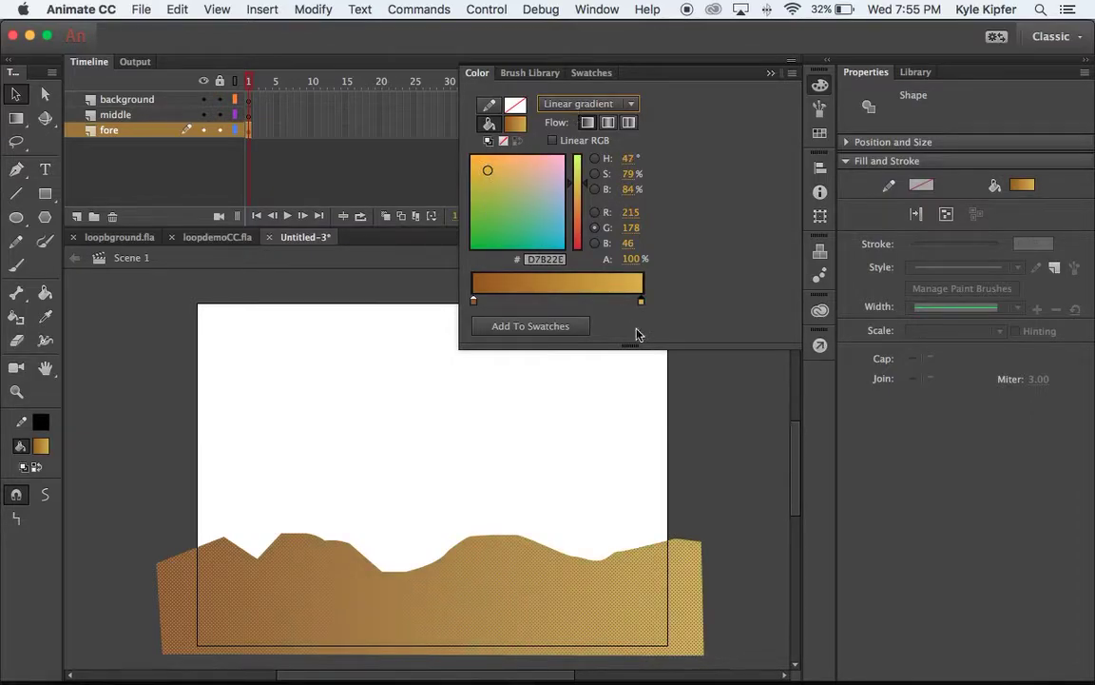
pyautogui.click(771, 74)
# - With the Gradient Transform tool, rotate the ground gradient vertical and fit it to the shape's height
pyautogui.click(459, 514)
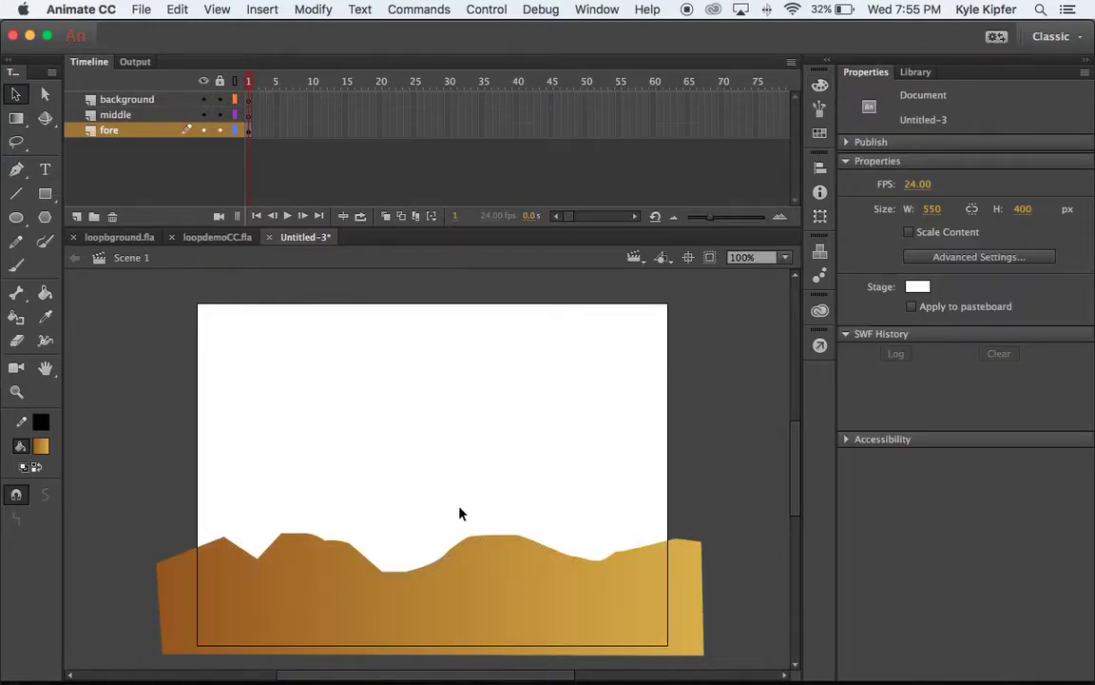
pyautogui.click(450, 624)
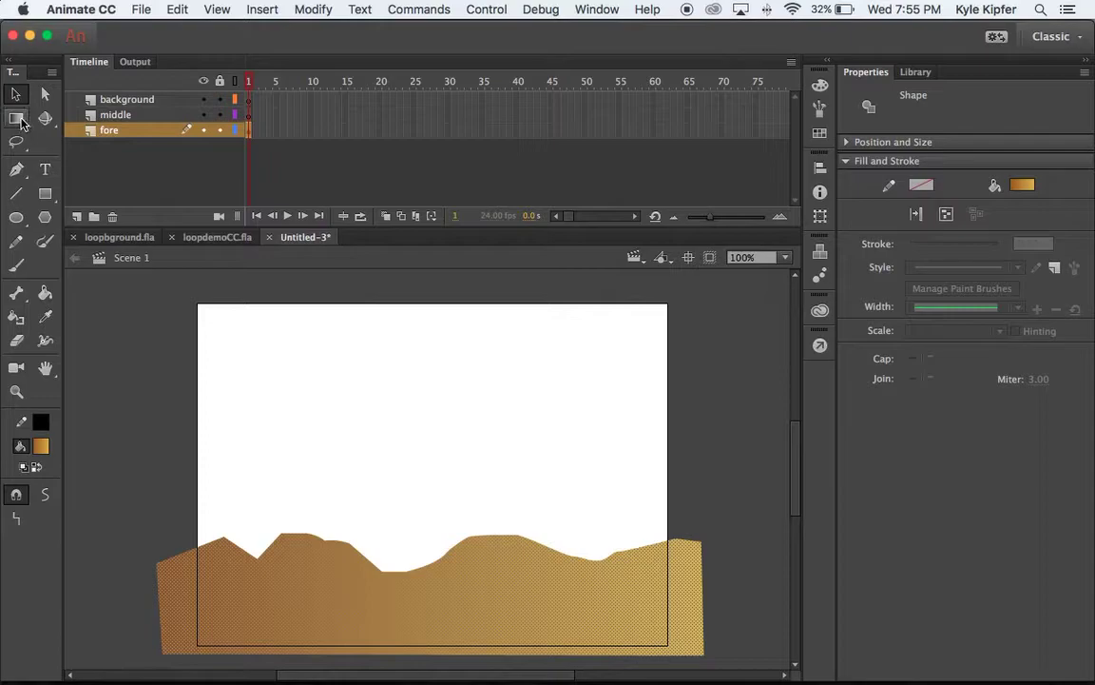
pyautogui.moveTo(16, 118); pyautogui.dragTo(46, 122)
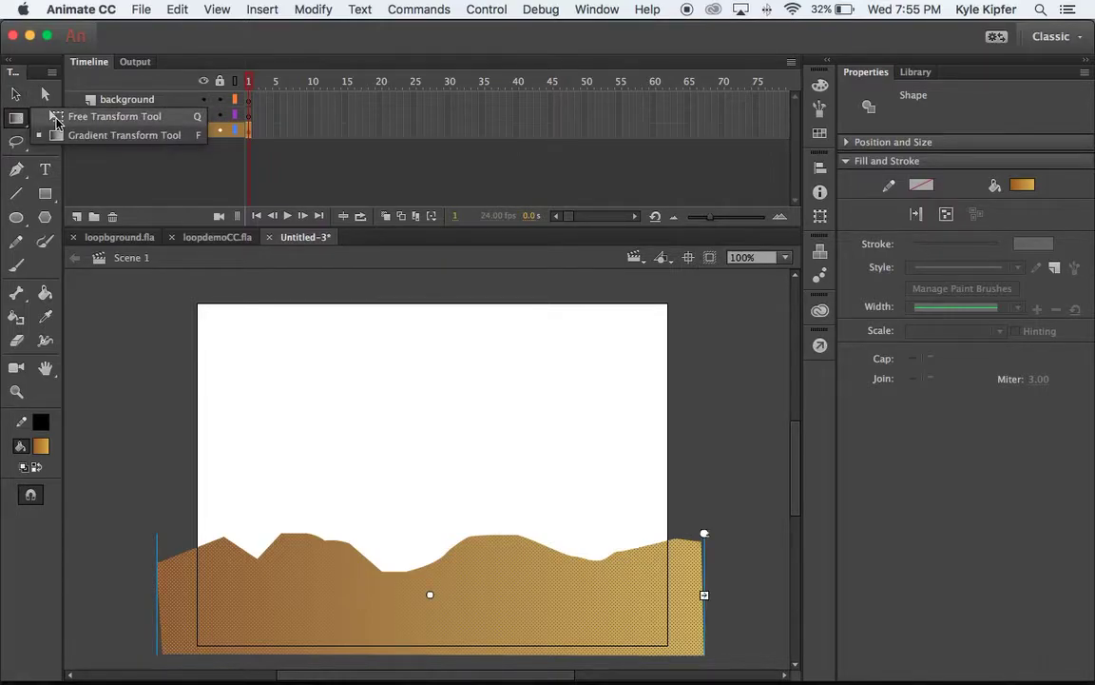
pyautogui.click(56, 122)
pyautogui.click(16, 120)
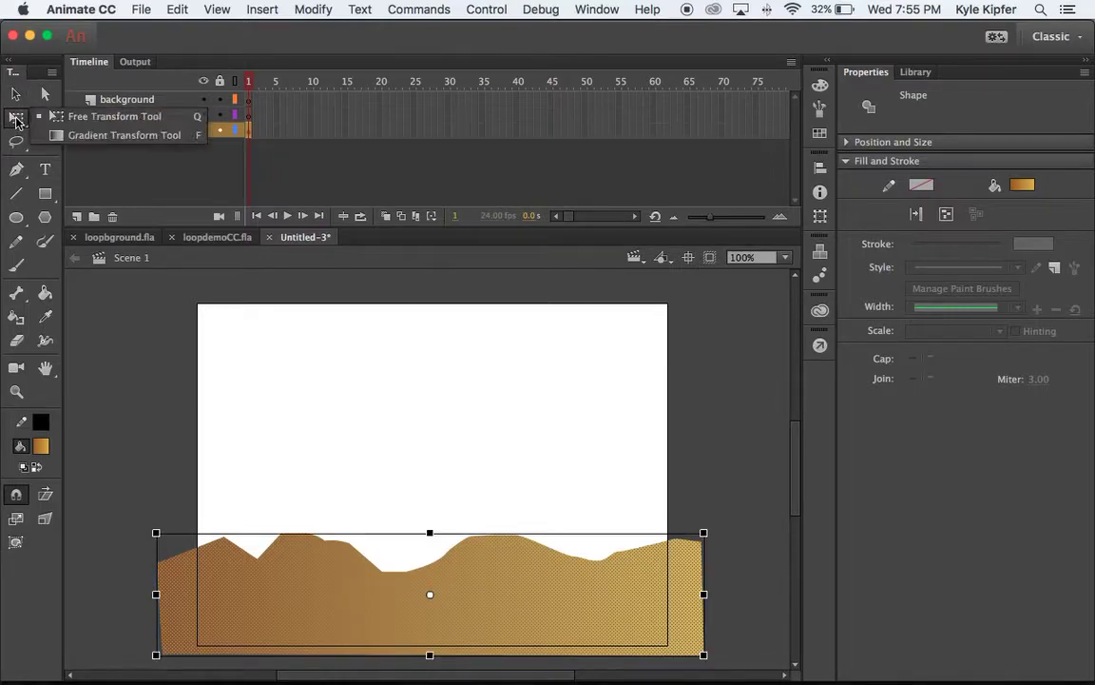
pyautogui.click(84, 139)
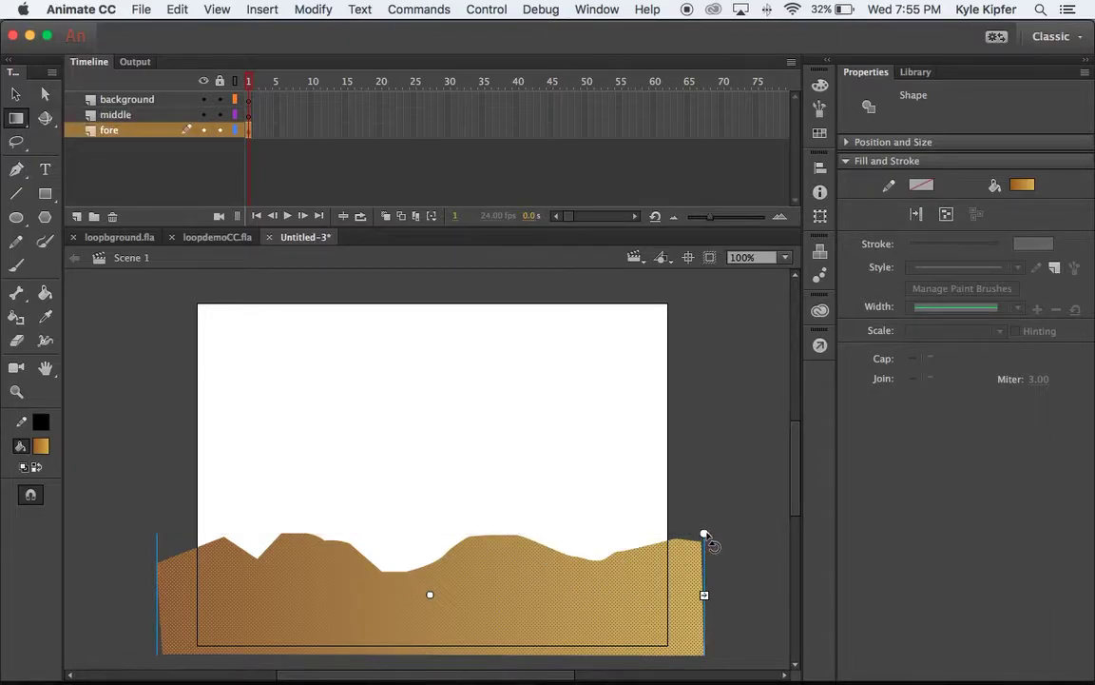
pyautogui.moveTo(710, 538); pyautogui.dragTo(389, 395)
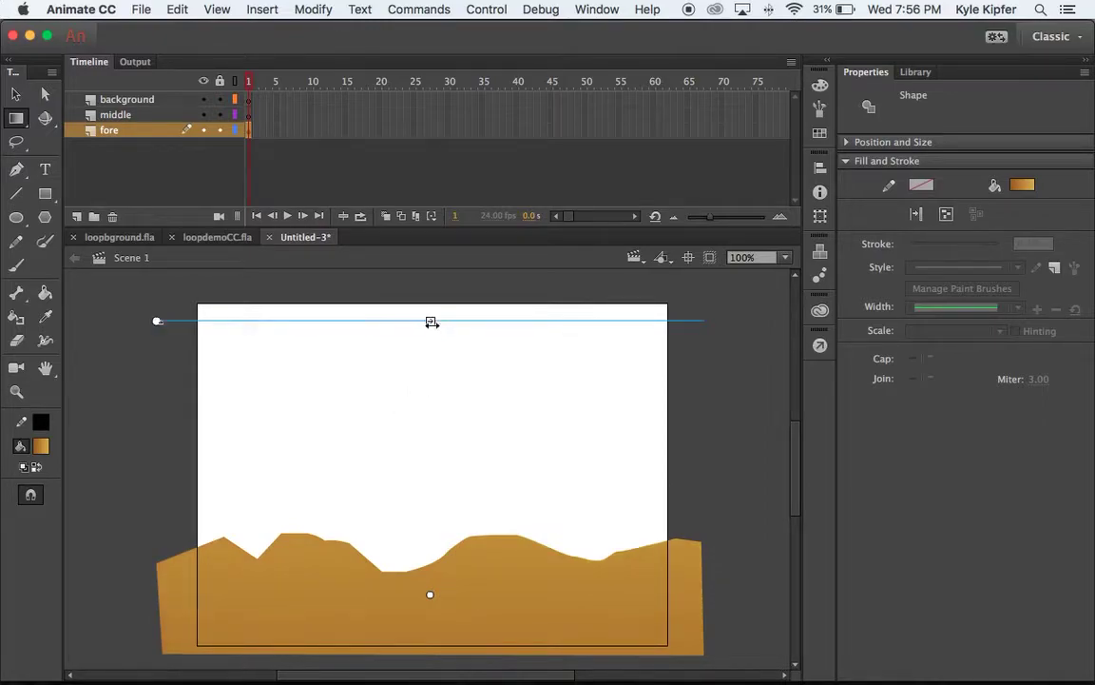
pyautogui.moveTo(431, 322); pyautogui.dragTo(432, 529)
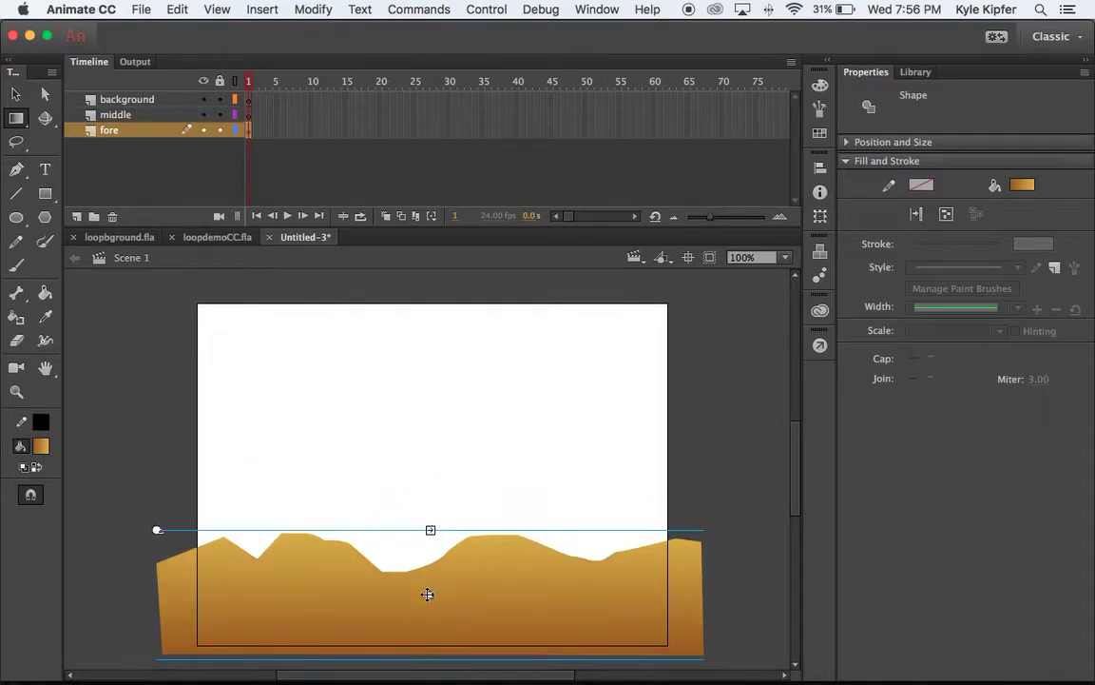
pyautogui.moveTo(430, 596); pyautogui.dragTo(431, 581)
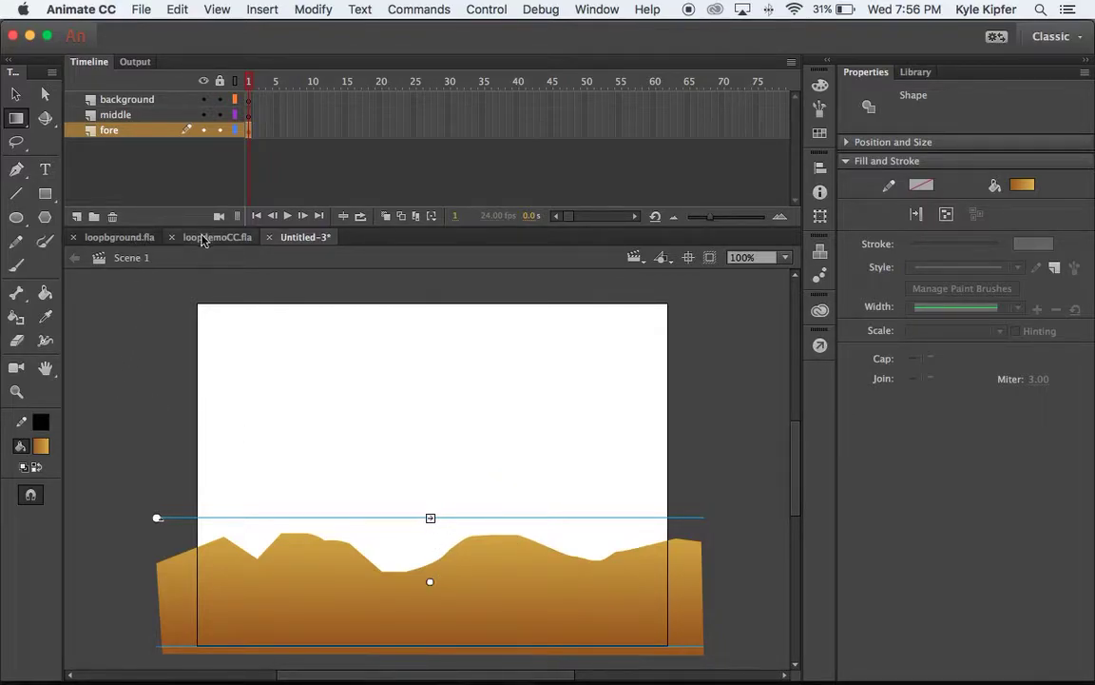
# - Turn on Snap to Objects and zoom out to view the whole stage
pyautogui.click(15, 93)
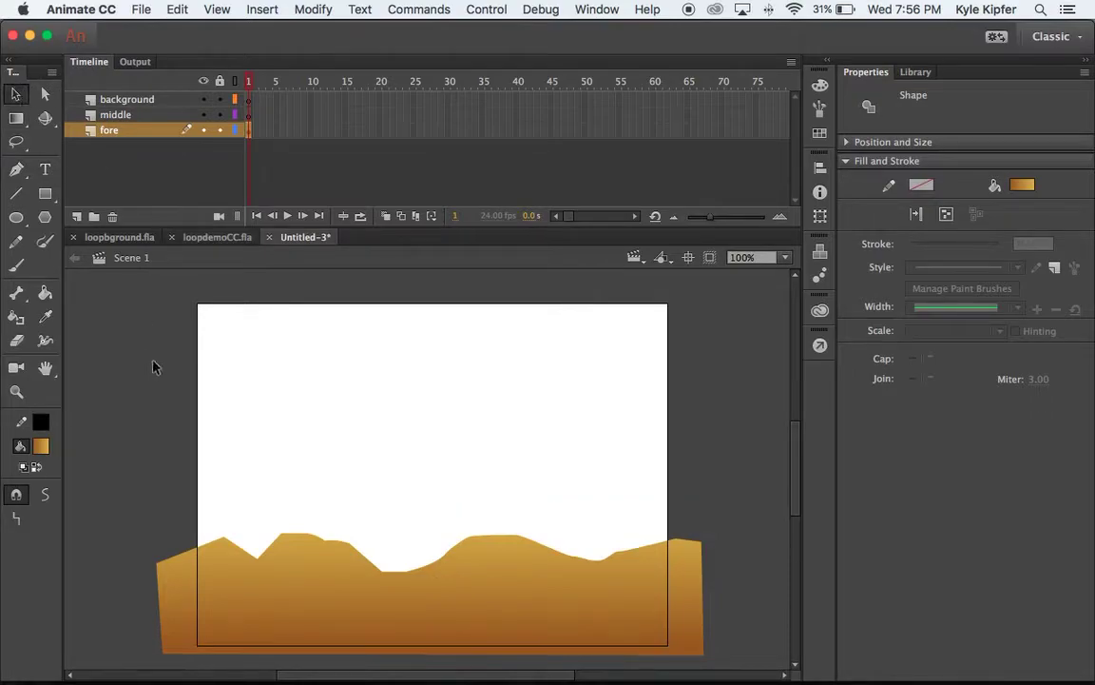
pyautogui.click(137, 322)
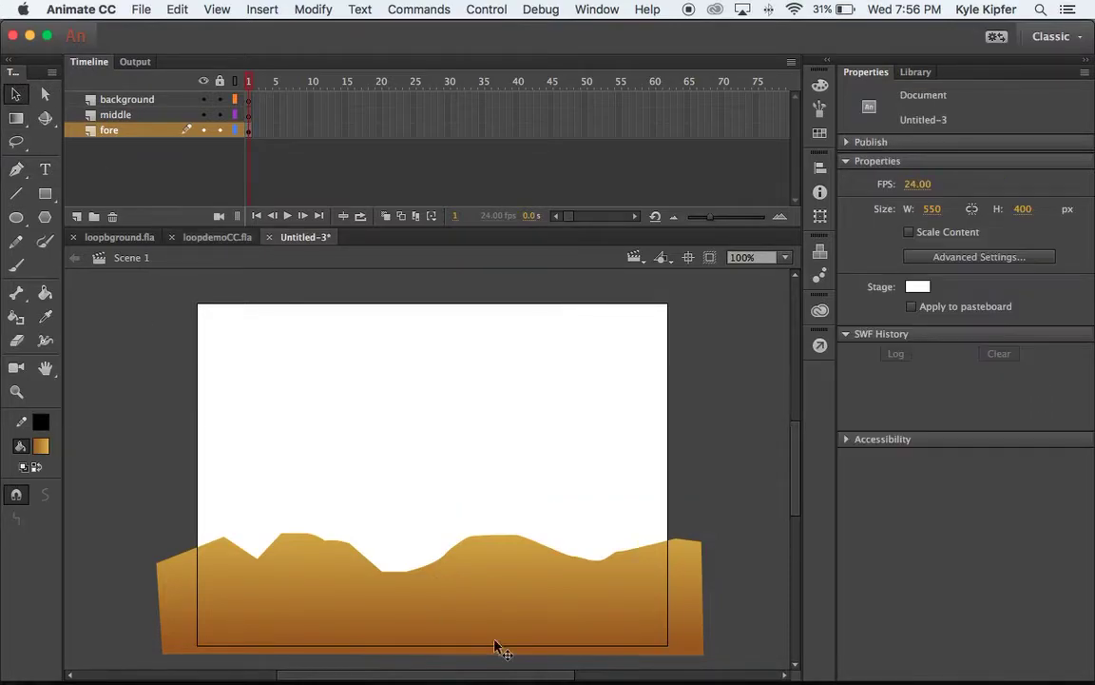
pyautogui.click(16, 494)
pyautogui.click(339, 582)
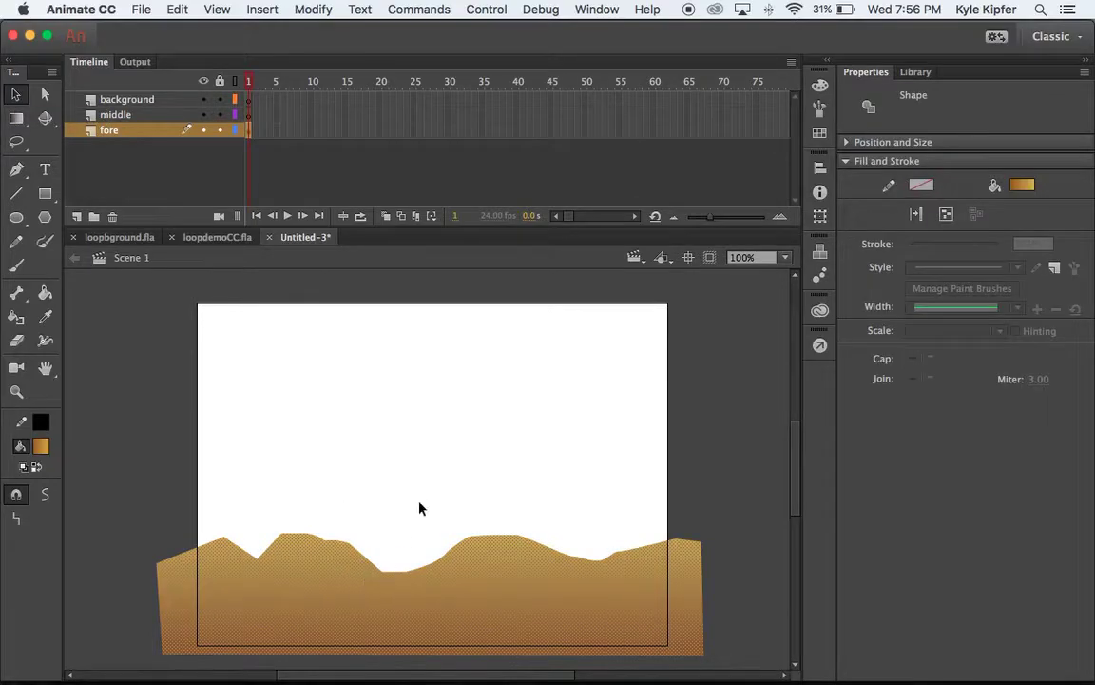
pyautogui.click(418, 426)
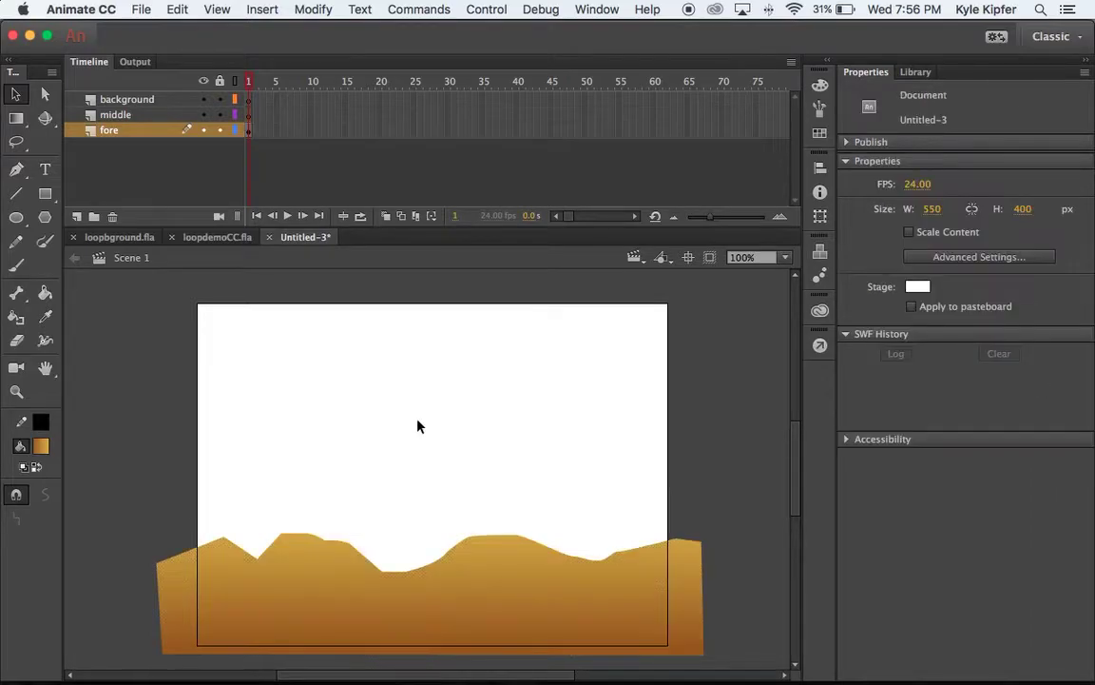
pyautogui.press('z')
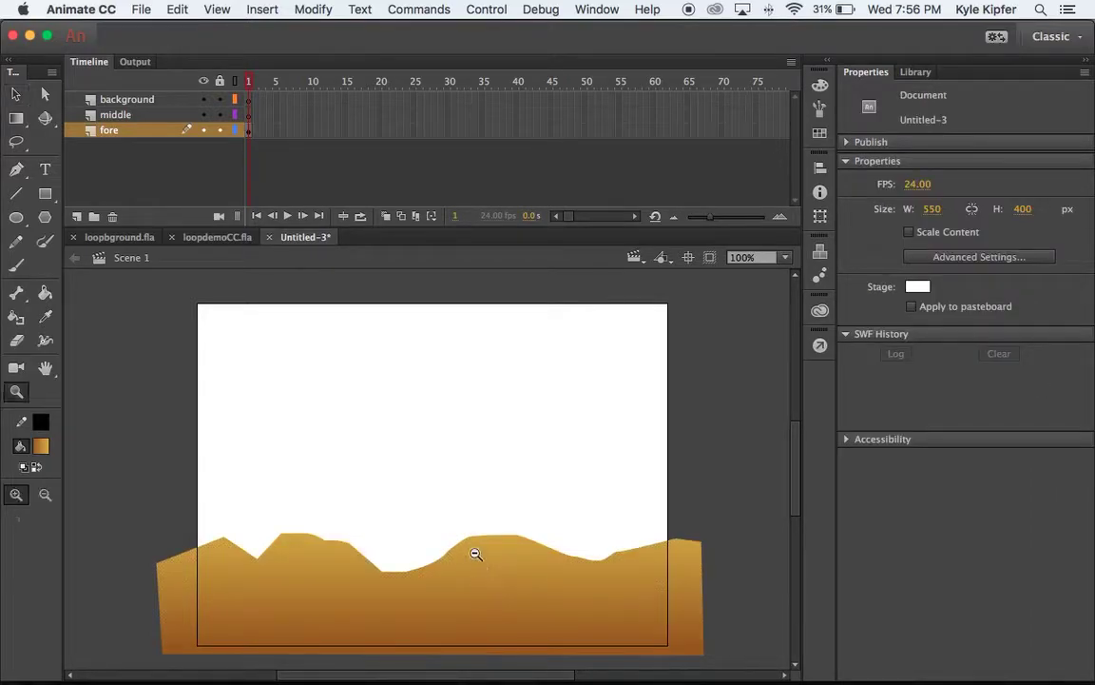
pyautogui.keyDown('alt'); pyautogui.click(479, 546); pyautogui.keyUp('alt')
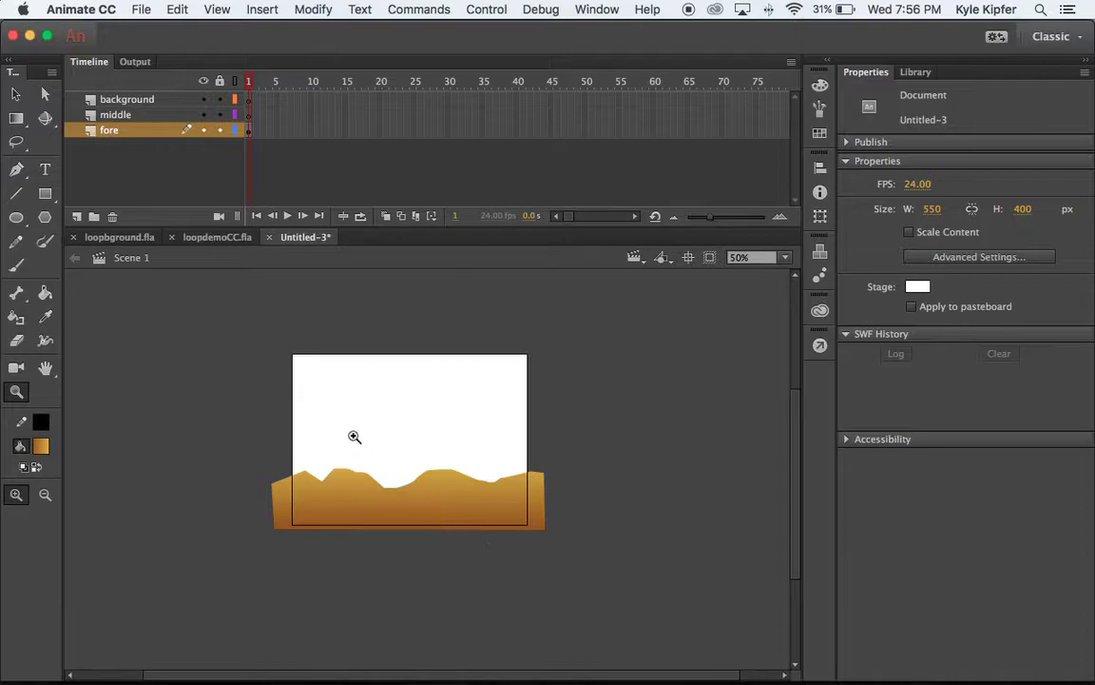
pyautogui.press('v')
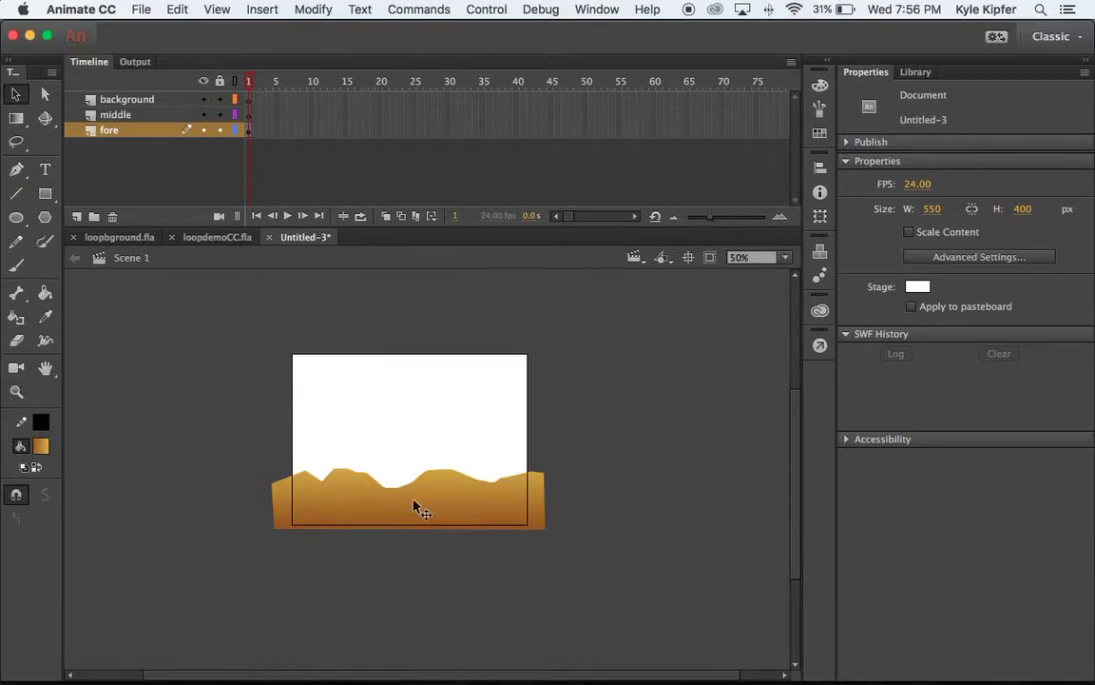
# - Convert the orange ground shape into a graphic symbol named foreg
pyautogui.click(415, 507)
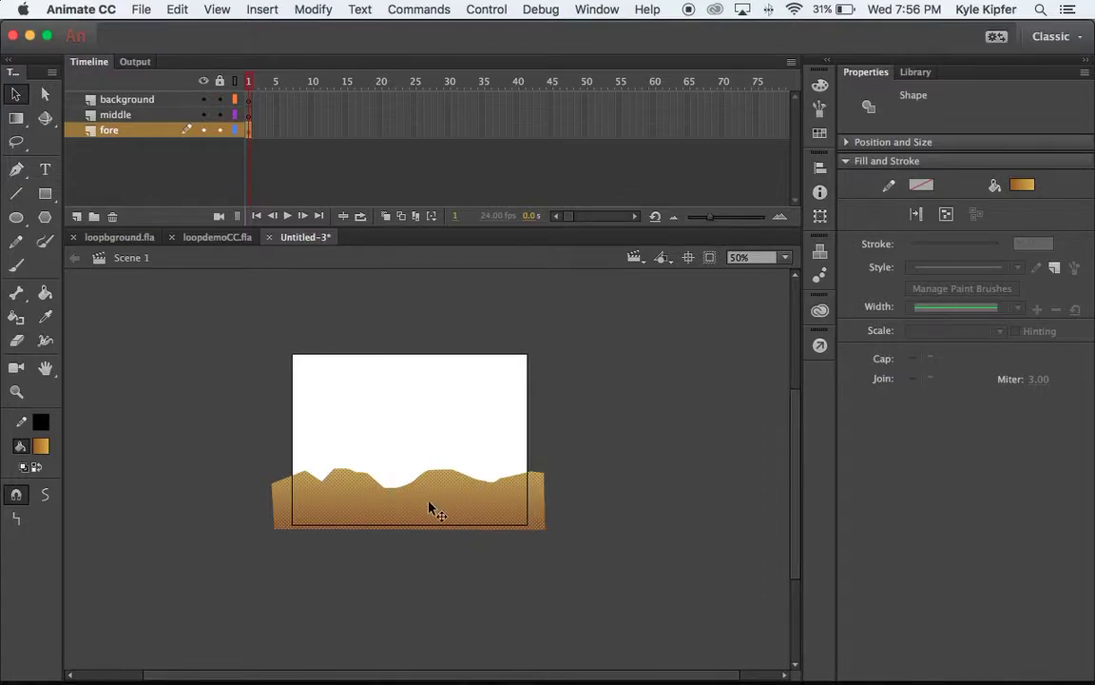
pyautogui.rightClick(429, 509)
pyautogui.click(519, 649)
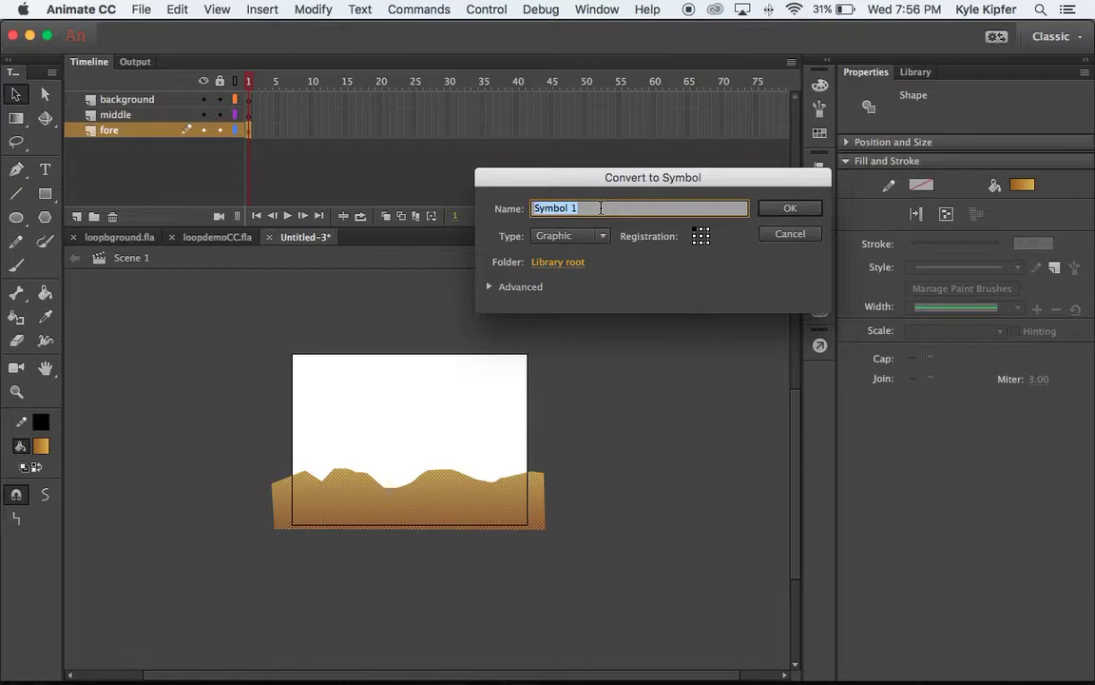
pyautogui.write('foreg')
pyautogui.press('Return')
pyautogui.click(640, 436)
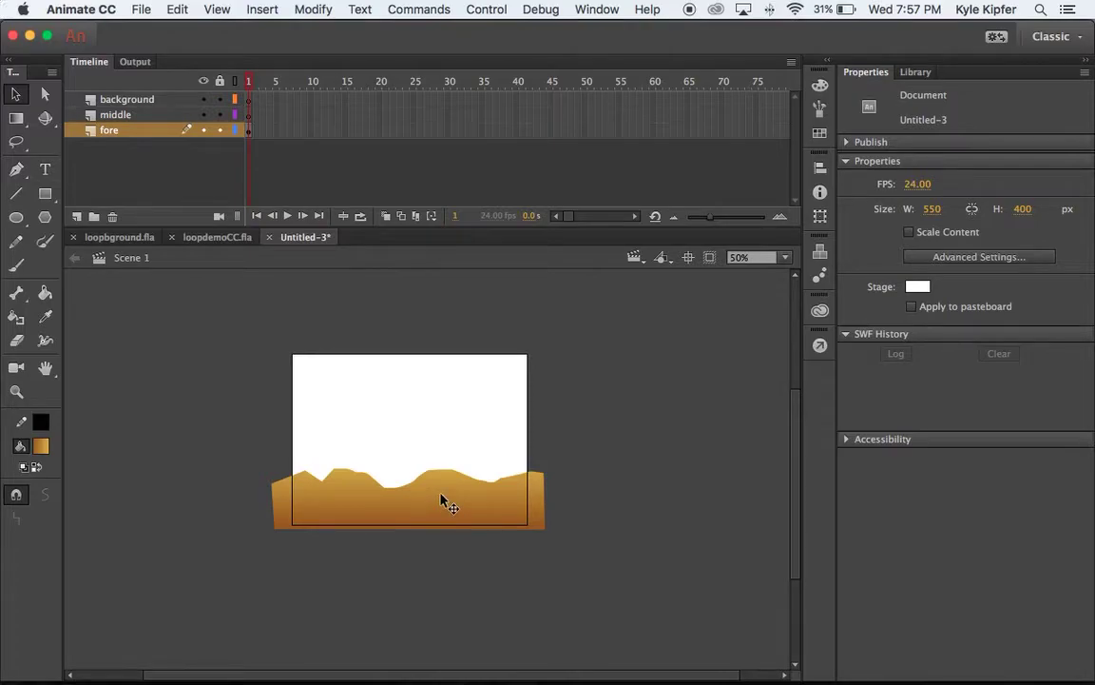
# - Place a second foreg instance right of the stage, butted against the first without a gap
pyautogui.moveTo(443, 502); pyautogui.dragTo(719, 495)
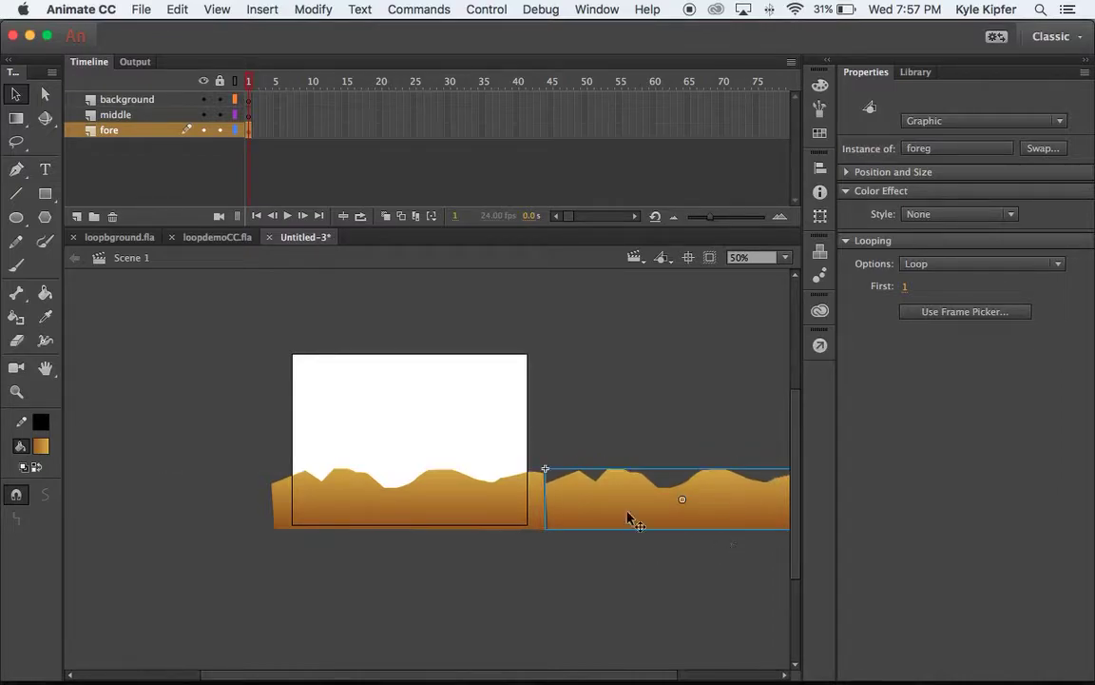
pyautogui.press('z')
pyautogui.click(566, 506)
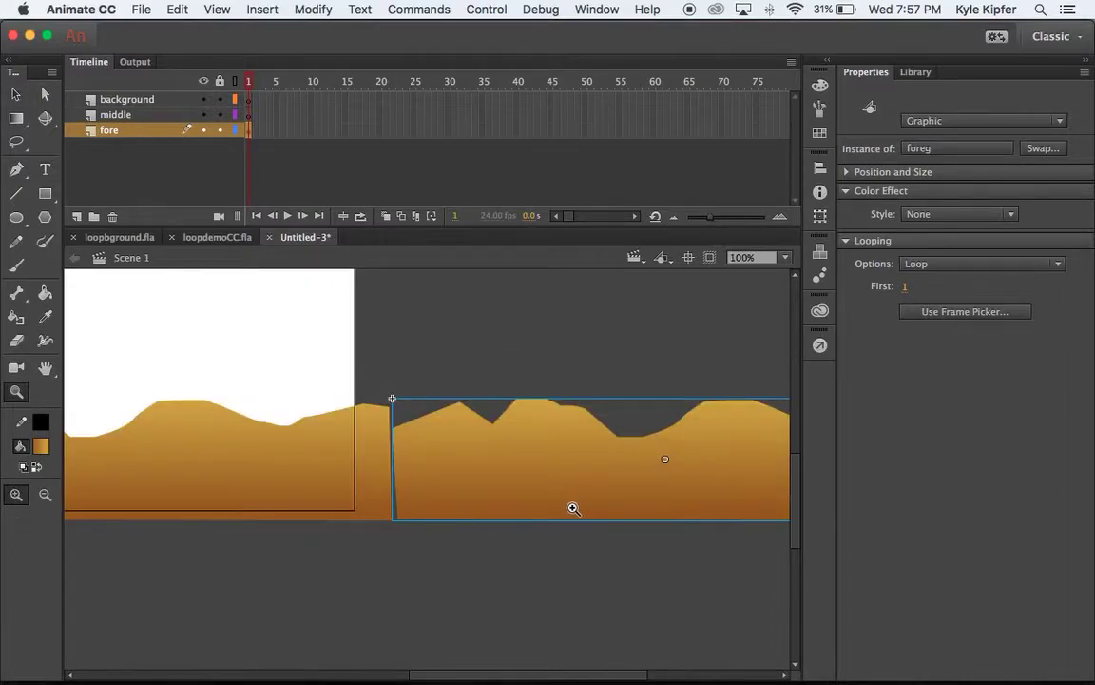
pyautogui.press('Left')
pyautogui.press('Left')
pyautogui.press('Left')
pyautogui.press('Left')
pyautogui.press('Left')
pyautogui.press('Left')
pyautogui.press('Left')
pyautogui.press('Left')
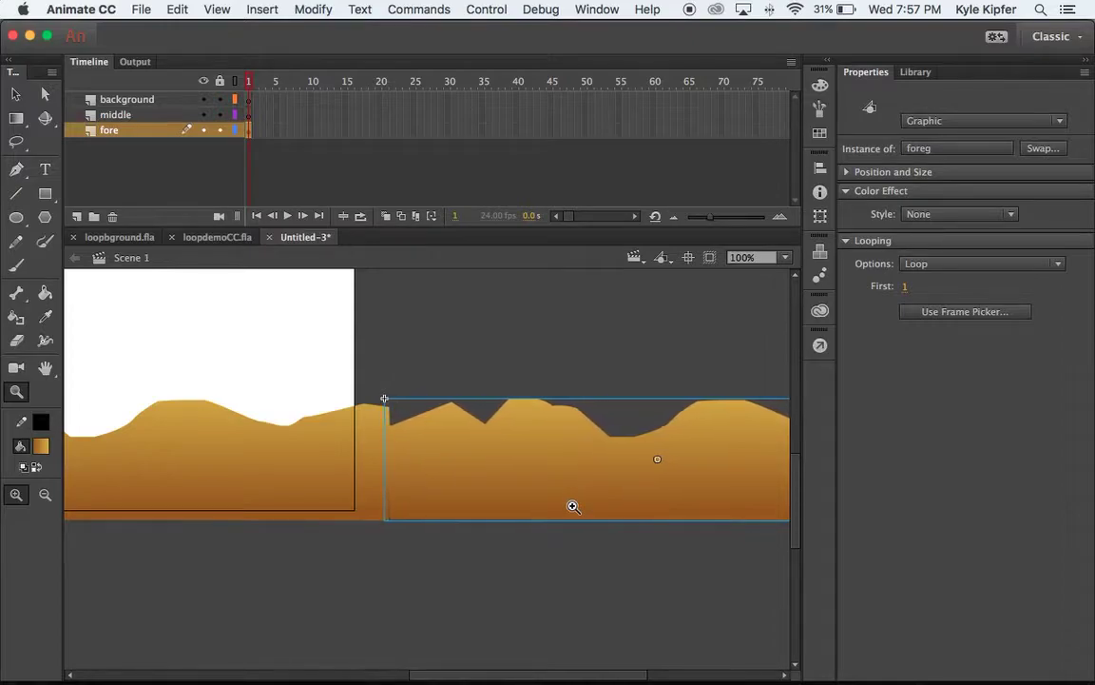
pyautogui.press('v')
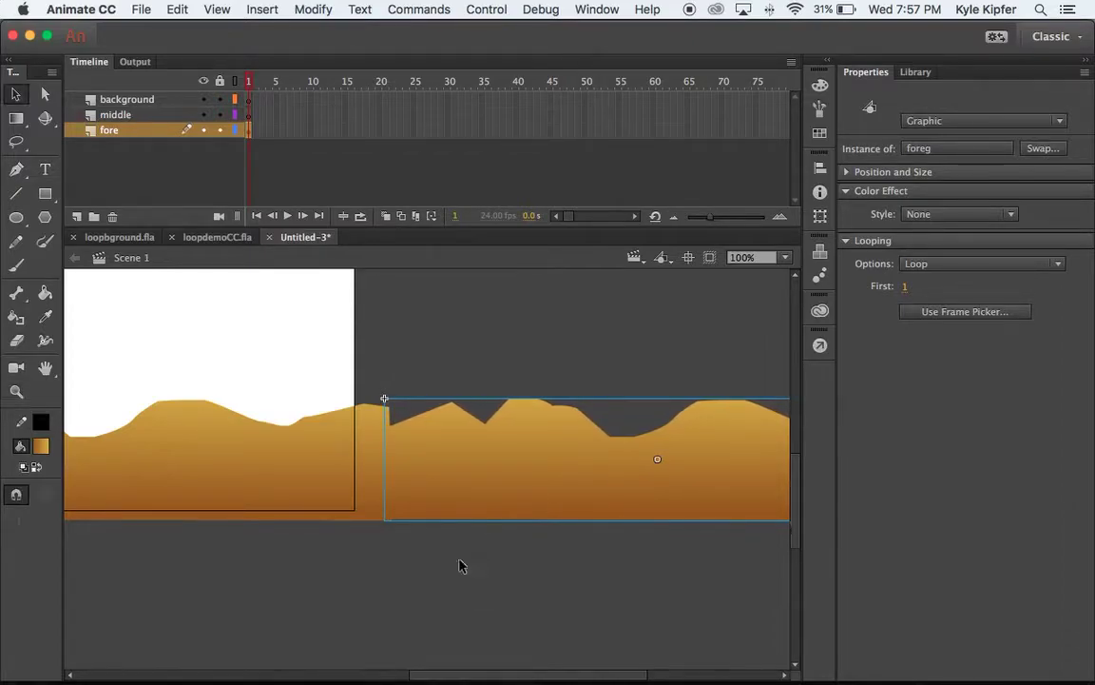
pyautogui.click(459, 597)
pyautogui.click(454, 490)
pyautogui.moveTo(454, 493); pyautogui.dragTo(454, 492)
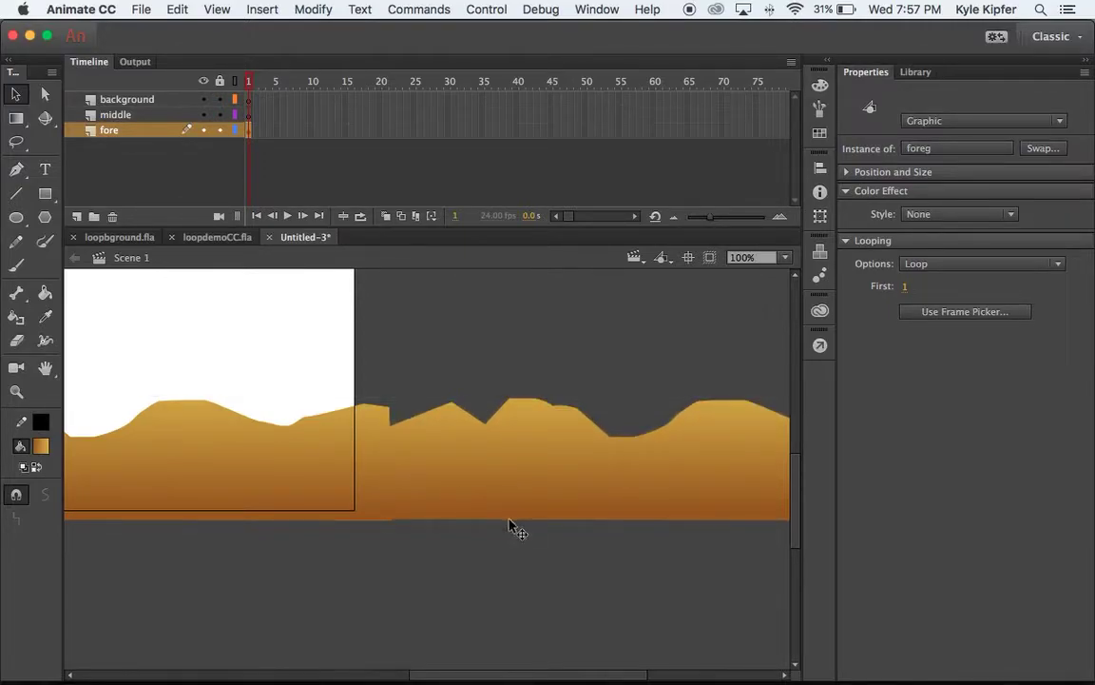
pyautogui.moveTo(510, 523); pyautogui.dragTo(510, 524)
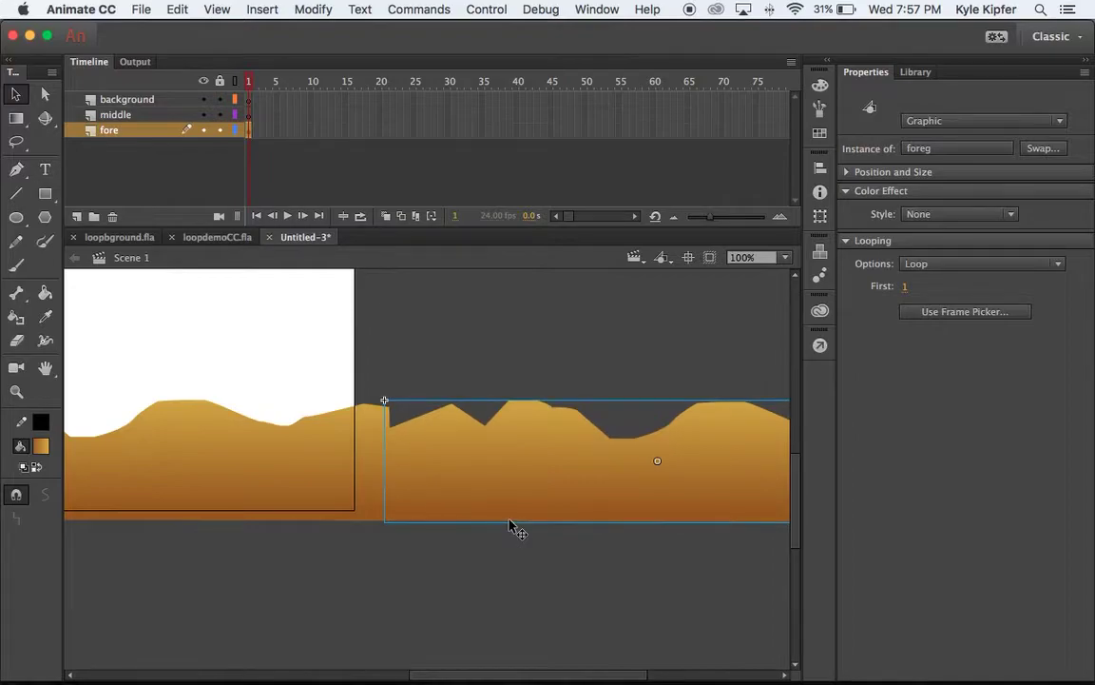
pyautogui.click(462, 578)
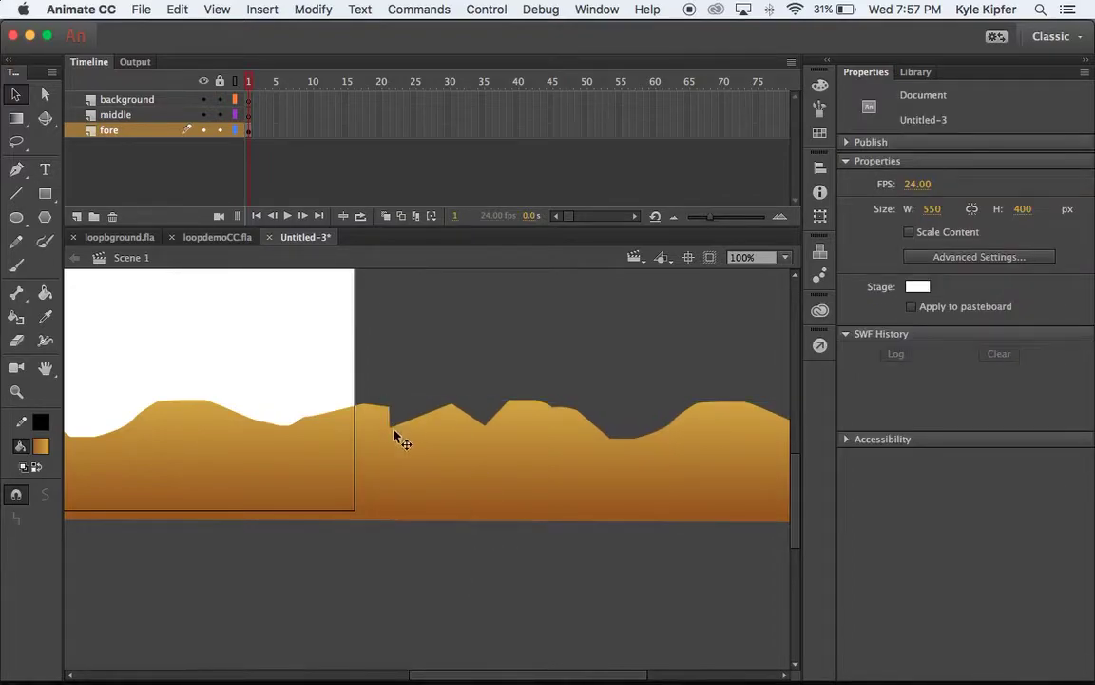
# - Zoom out and select both ground instances together
pyautogui.hscroll(-10, 479, 447)
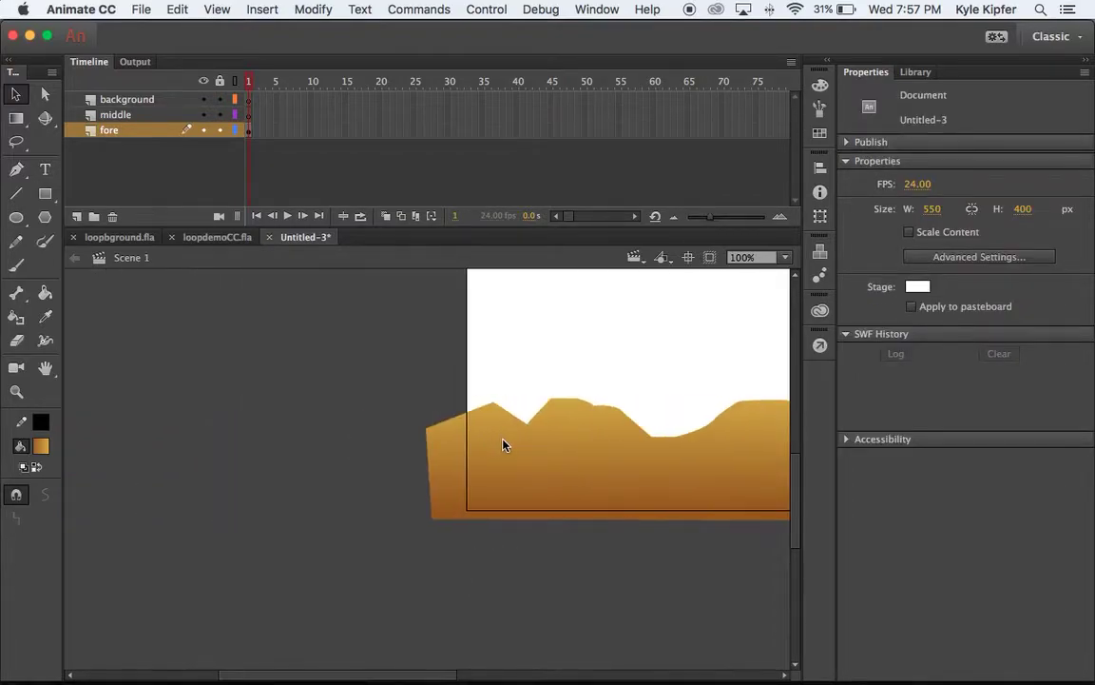
pyautogui.hscroll(12, 504, 444)
pyautogui.press('z')
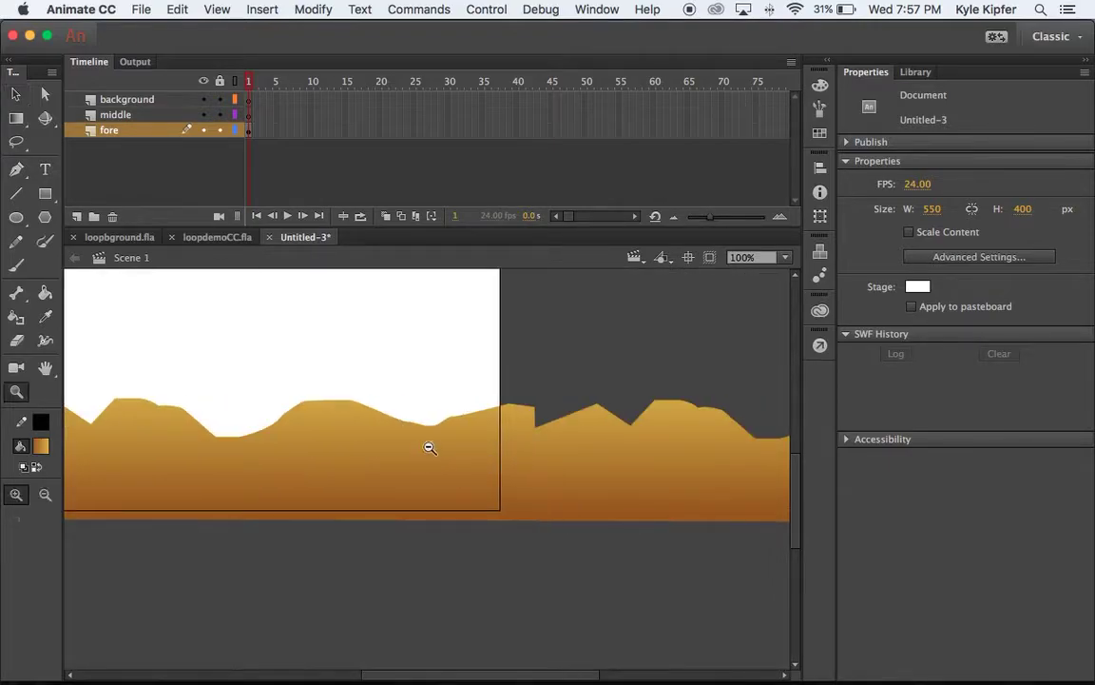
pyautogui.keyDown('alt'); pyautogui.click(430, 445); pyautogui.keyUp('alt')
pyautogui.click(17, 94)
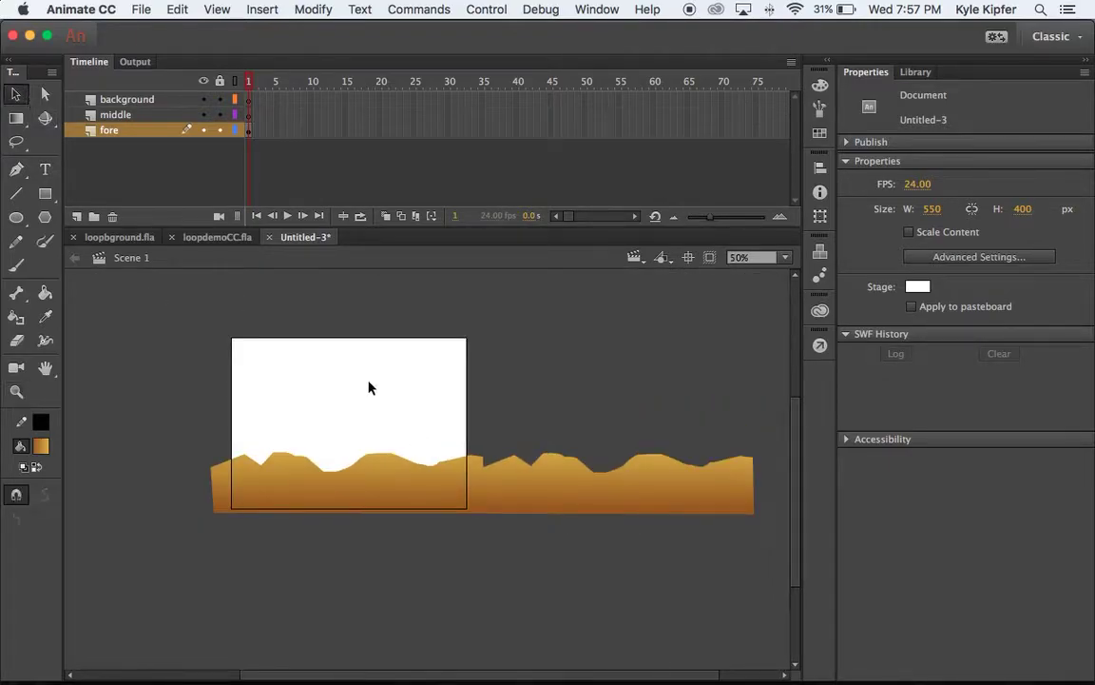
pyautogui.click(425, 478)
pyautogui.keyDown('shift'); pyautogui.click(568, 485); pyautogui.keyUp('shift')
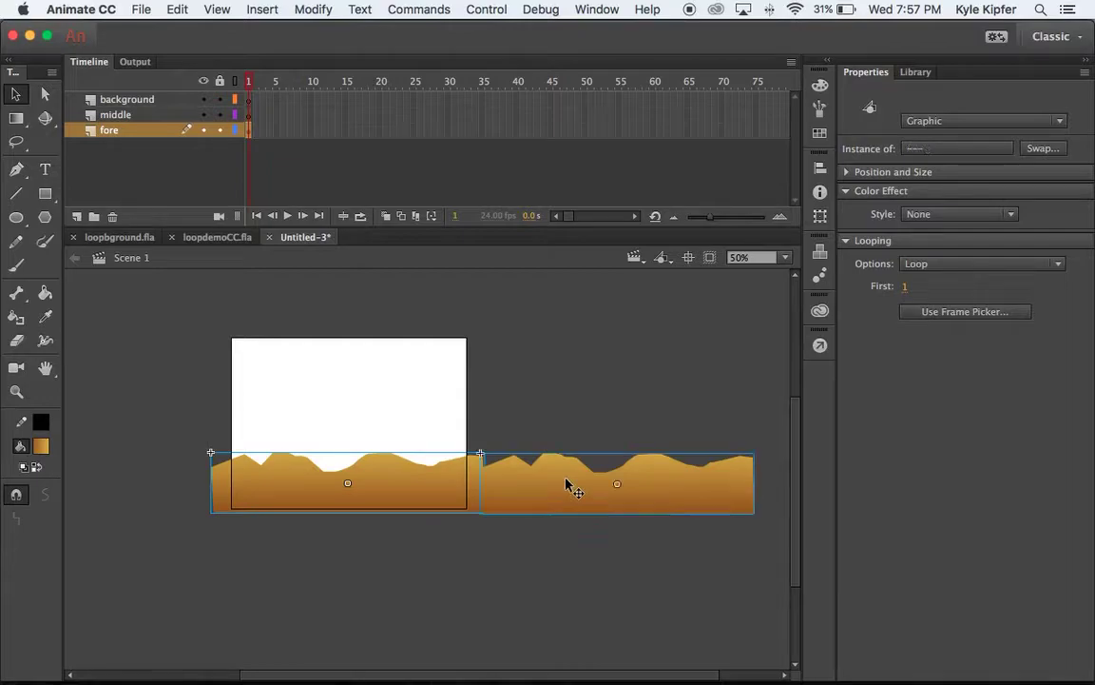
# - Convert both selected ground instances into one graphic symbol named fore
pyautogui.rightClick(460, 491)
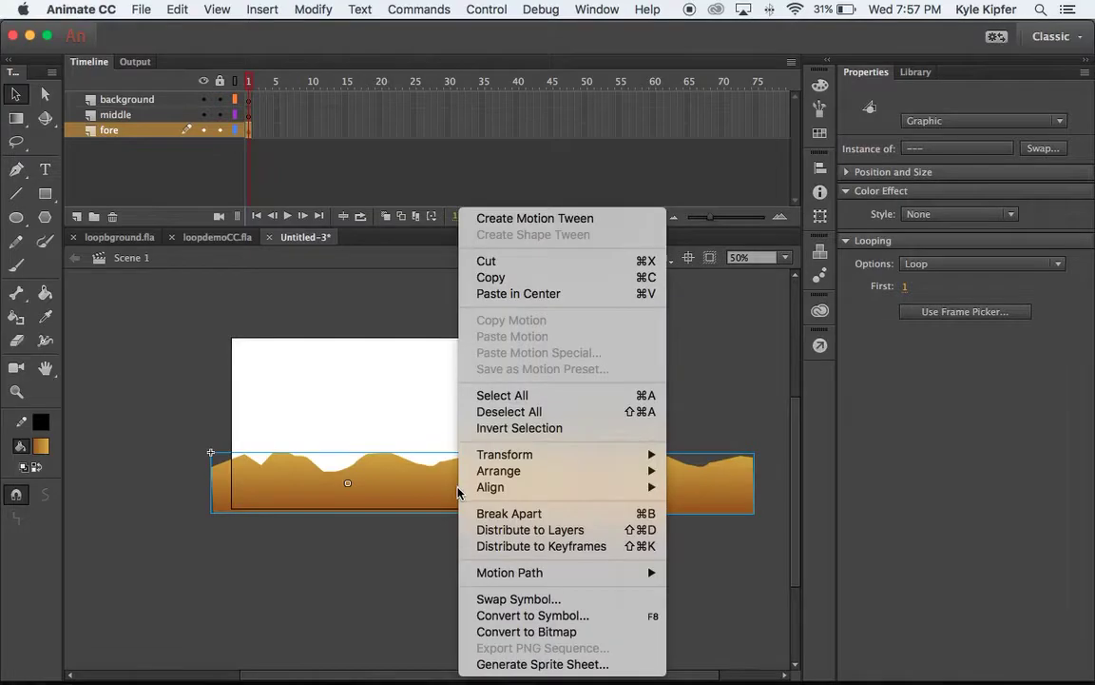
pyautogui.click(568, 617)
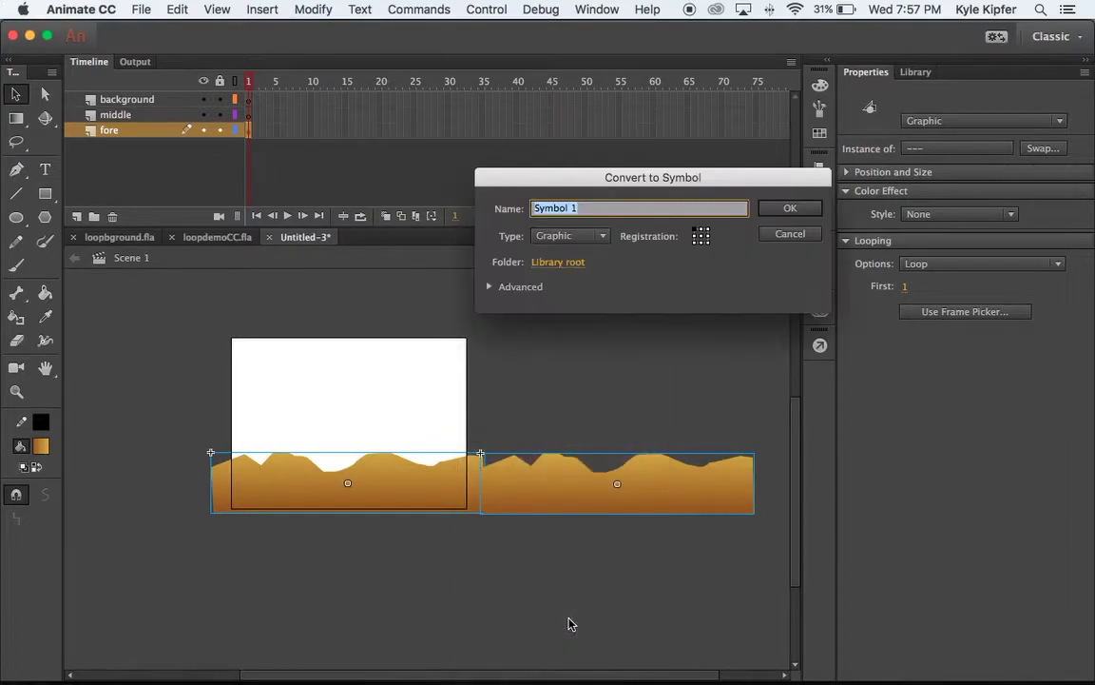
pyautogui.write('fore')
pyautogui.press('Return')
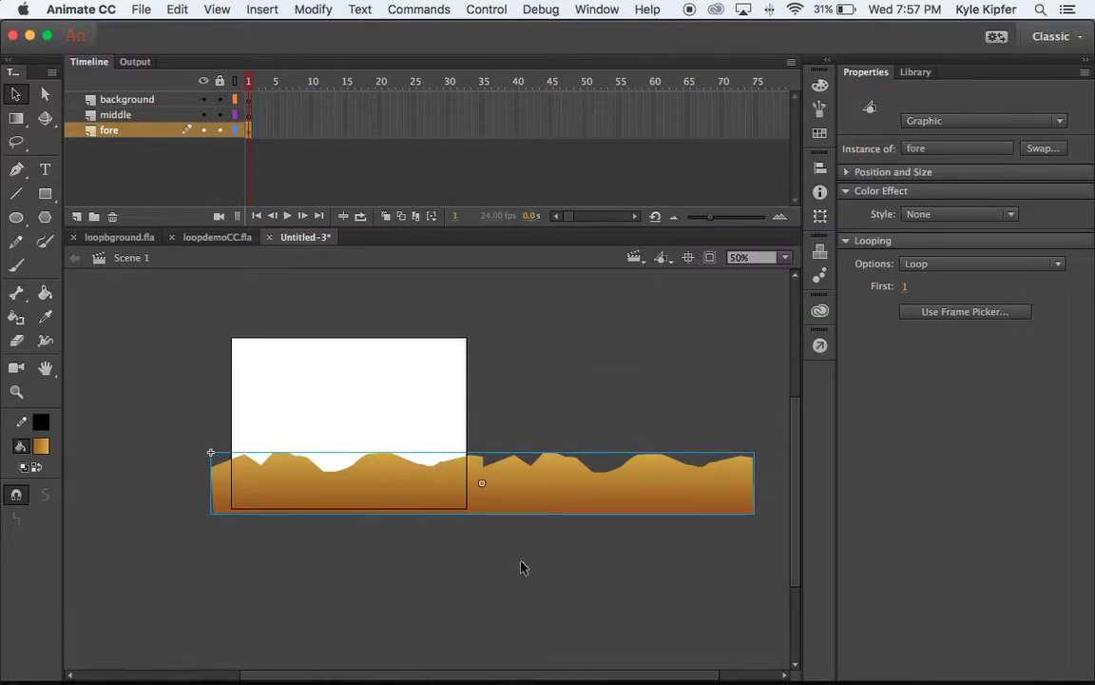
pyautogui.click(521, 567)
pyautogui.click(447, 484)
# - Enter the fore symbol and zoom in on the seam between the two ground pieces
pyautogui.doubleClick(447, 487)
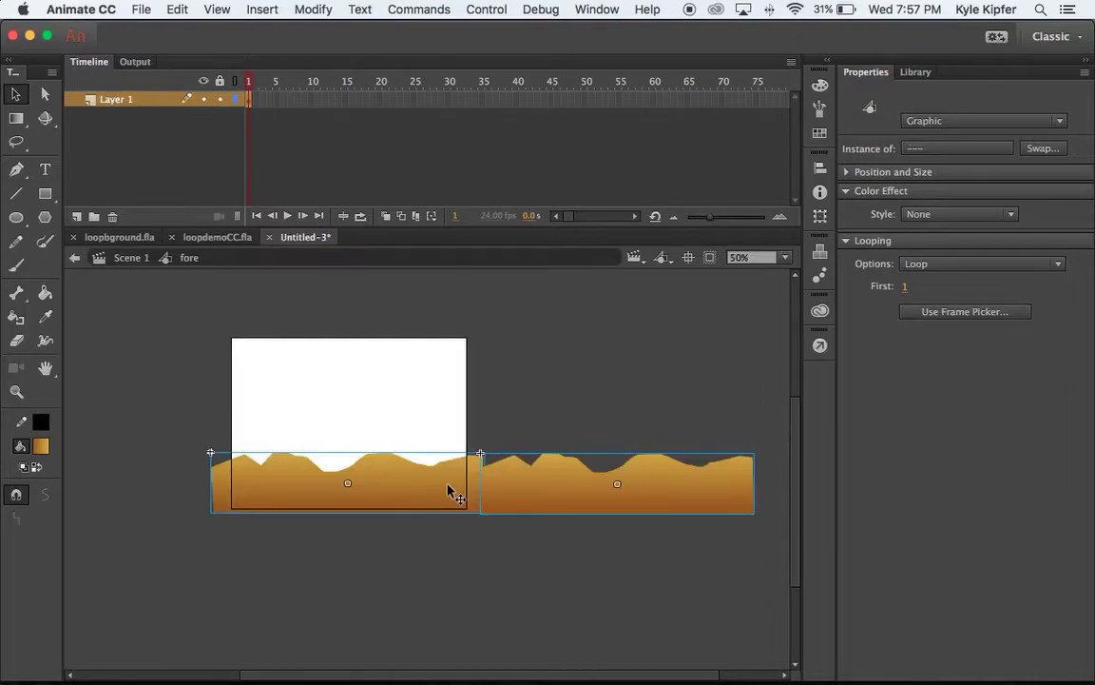
pyautogui.click(507, 546)
pyautogui.press('z')
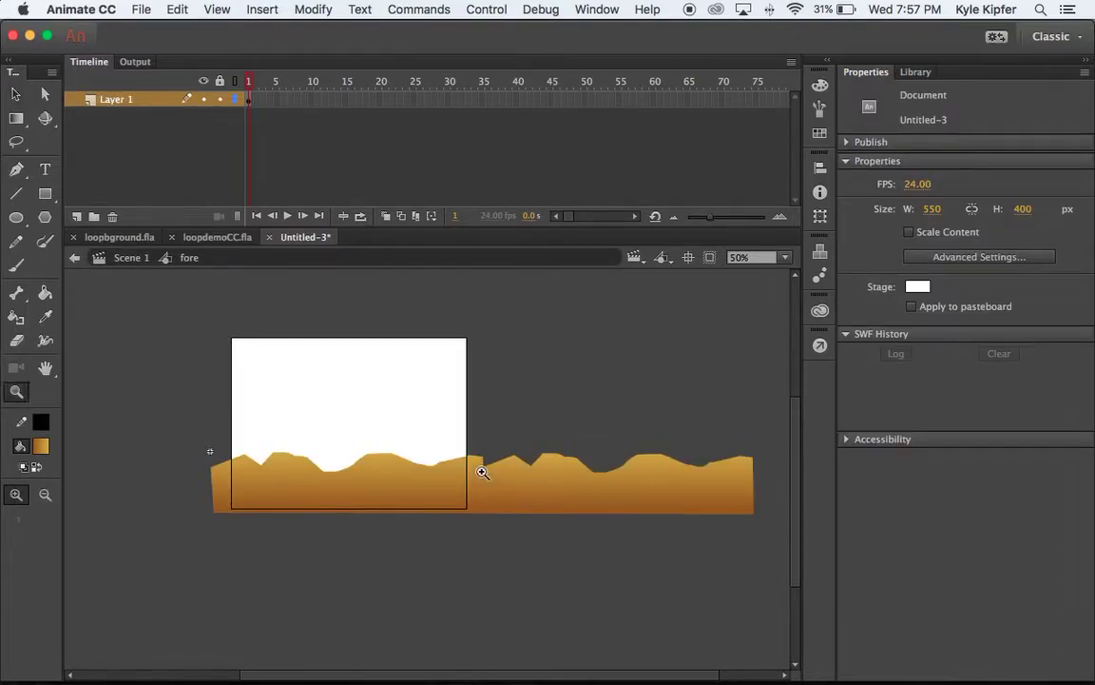
pyautogui.click(483, 472)
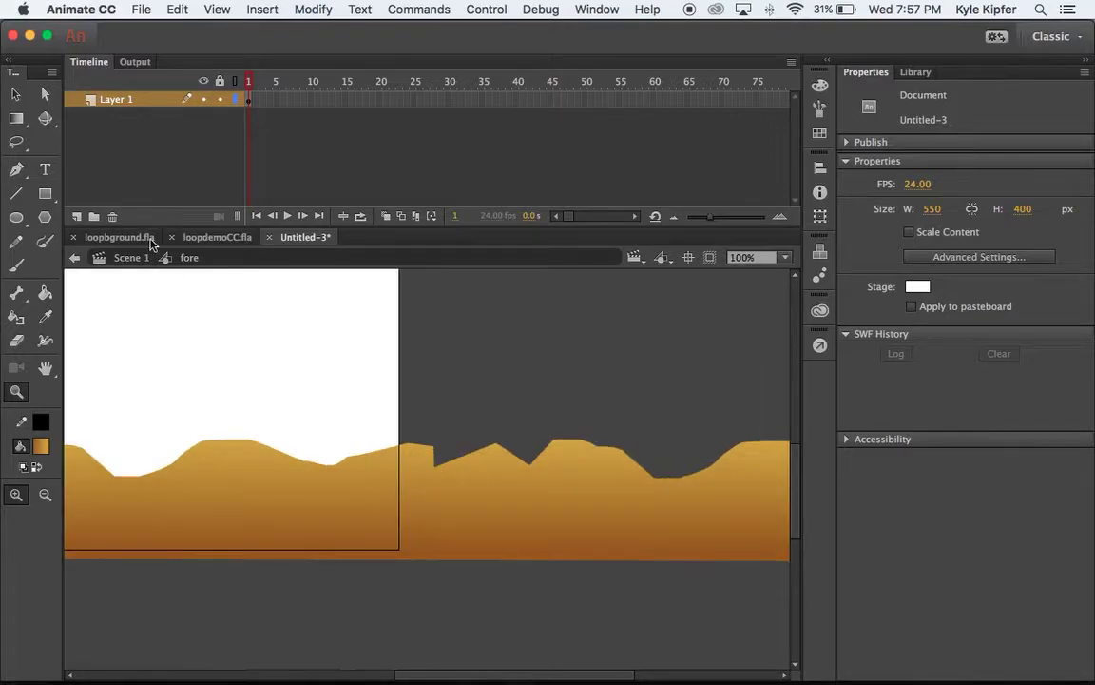
pyautogui.click(13, 97)
pyautogui.click(317, 487)
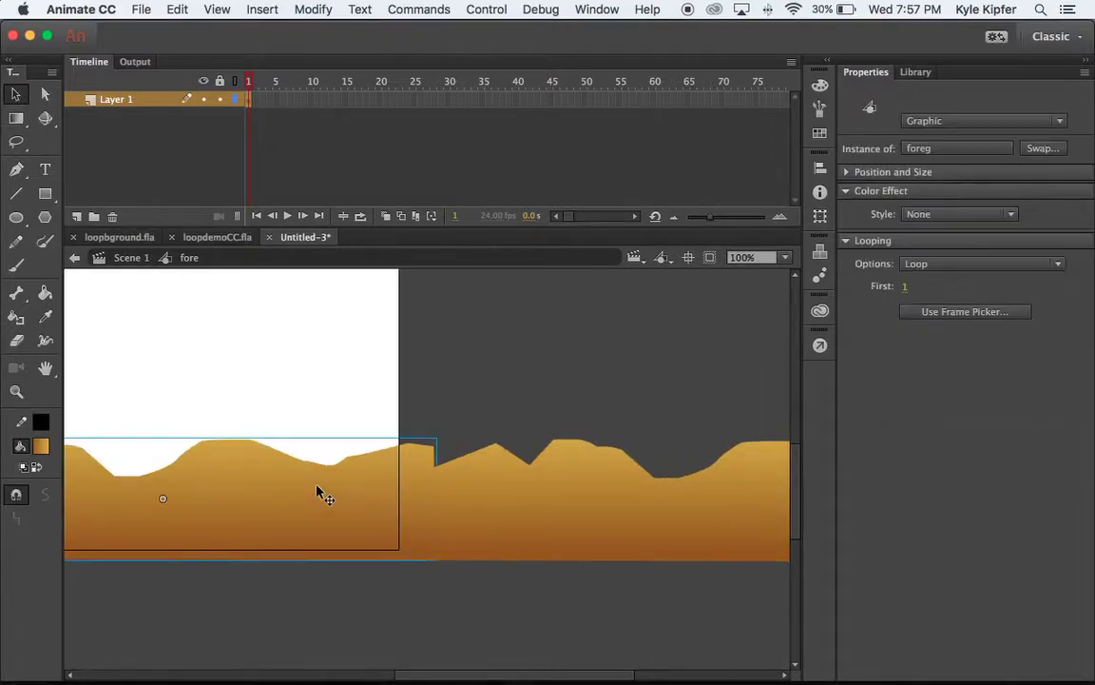
# - Inside foreg, pull the seam corner down to meet the next piece, then return to Scene 1
pyautogui.doubleClick(365, 489)
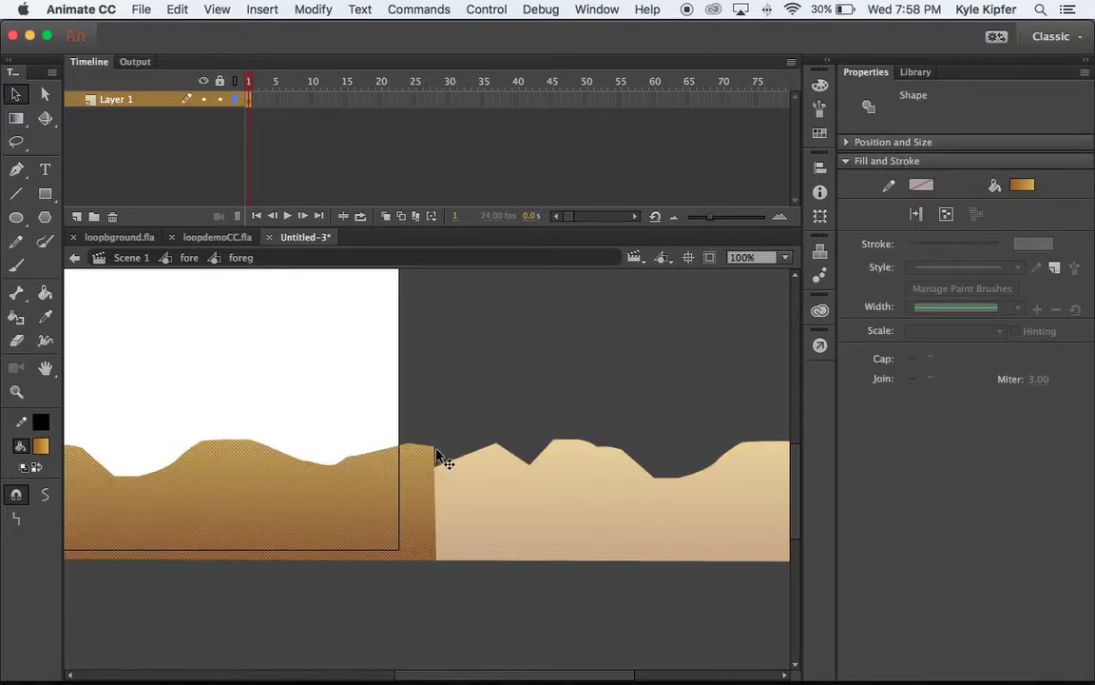
pyautogui.moveTo(437, 456); pyautogui.dragTo(439, 467)
pyautogui.press('cmd+z')
pyautogui.click(455, 392)
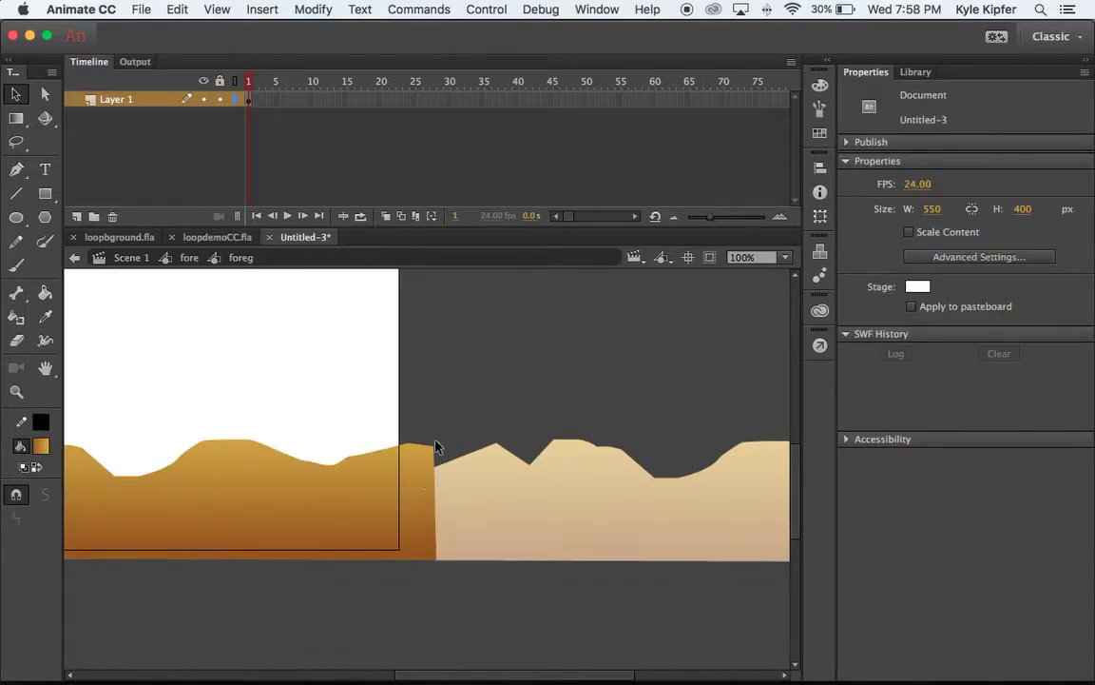
pyautogui.moveTo(434, 447); pyautogui.dragTo(432, 464)
pyautogui.click(195, 259)
pyautogui.click(131, 258)
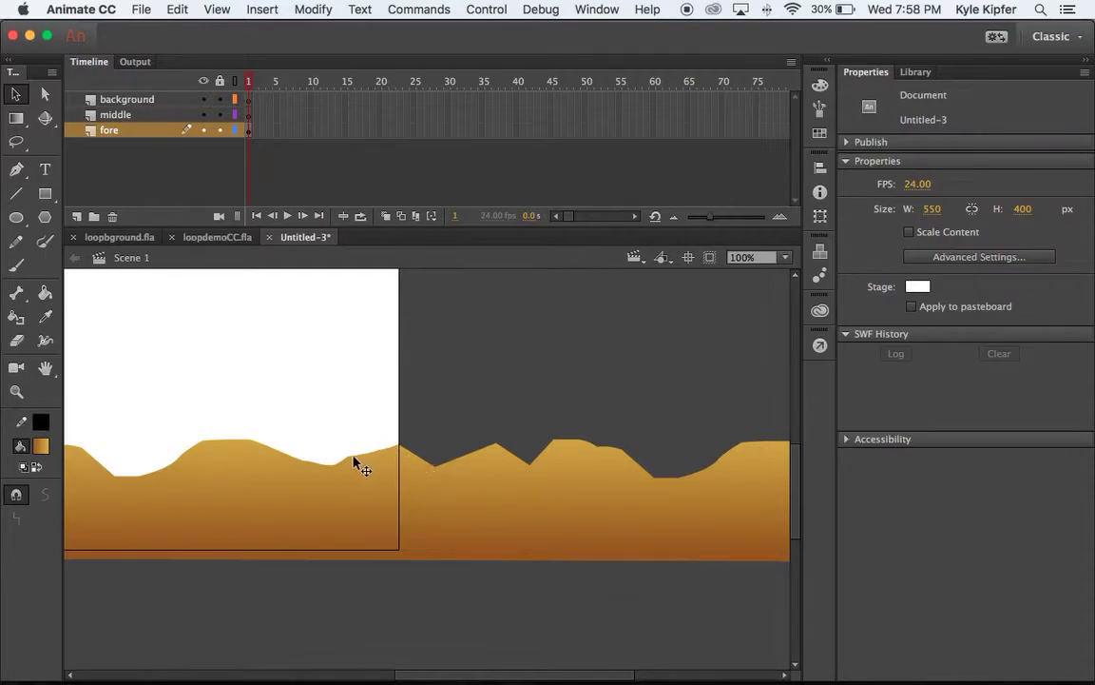
# - On the middle layer, draw a closed hill outline with the Pen tool at the stage's lower left
pyautogui.press('z')
pyautogui.keyDown('alt'); pyautogui.click(326, 445); pyautogui.keyUp('alt')
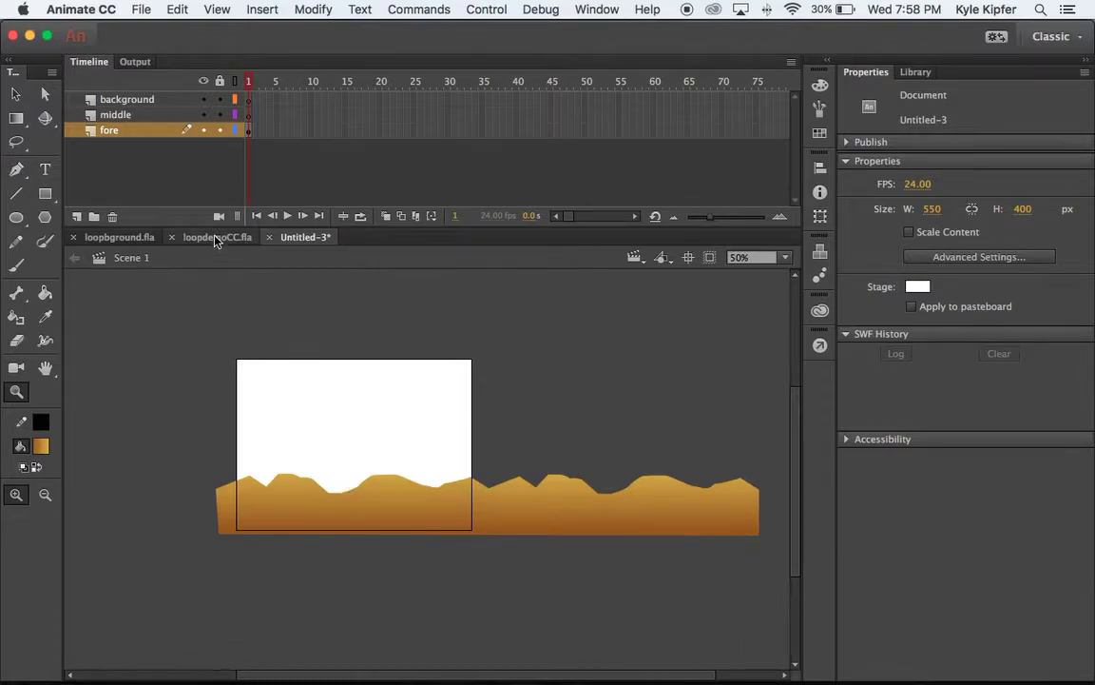
pyautogui.click(248, 115)
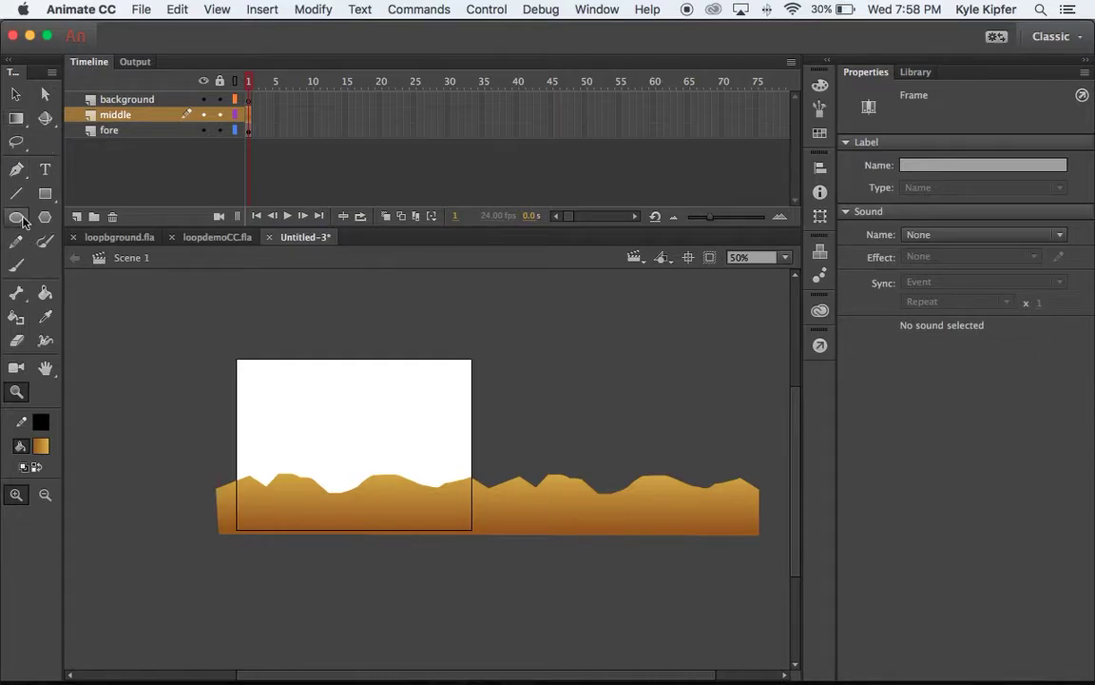
pyautogui.click(18, 171)
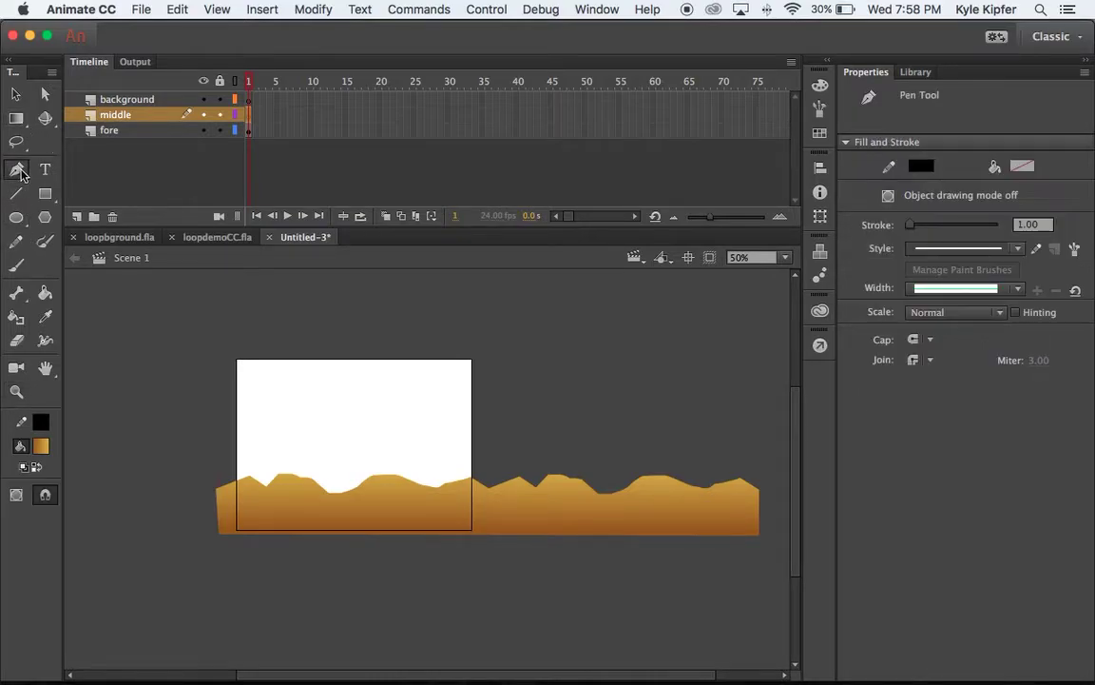
pyautogui.click(228, 532)
pyautogui.moveTo(226, 433); pyautogui.dragTo(289, 409)
pyautogui.click(314, 428)
pyautogui.click(346, 429)
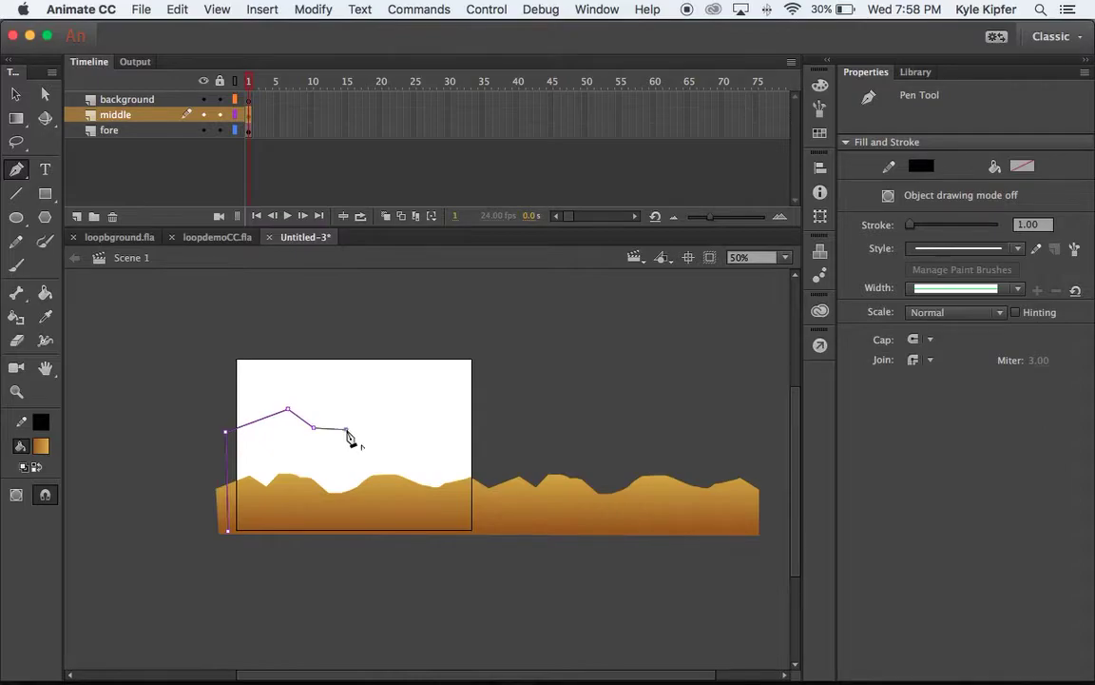
pyautogui.click(344, 534)
pyautogui.click(230, 536)
# - Fill the hill outline with green #00CC00 and select the middle layer's frame contents
pyautogui.click(17, 99)
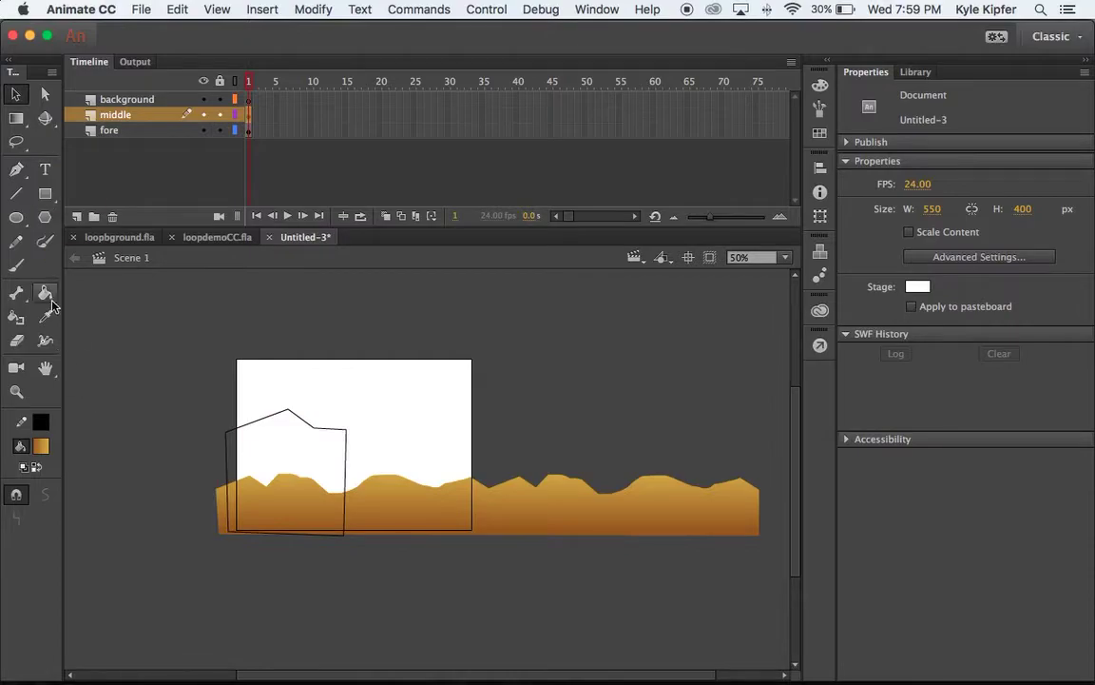
pyautogui.click(44, 293)
pyautogui.click(41, 447)
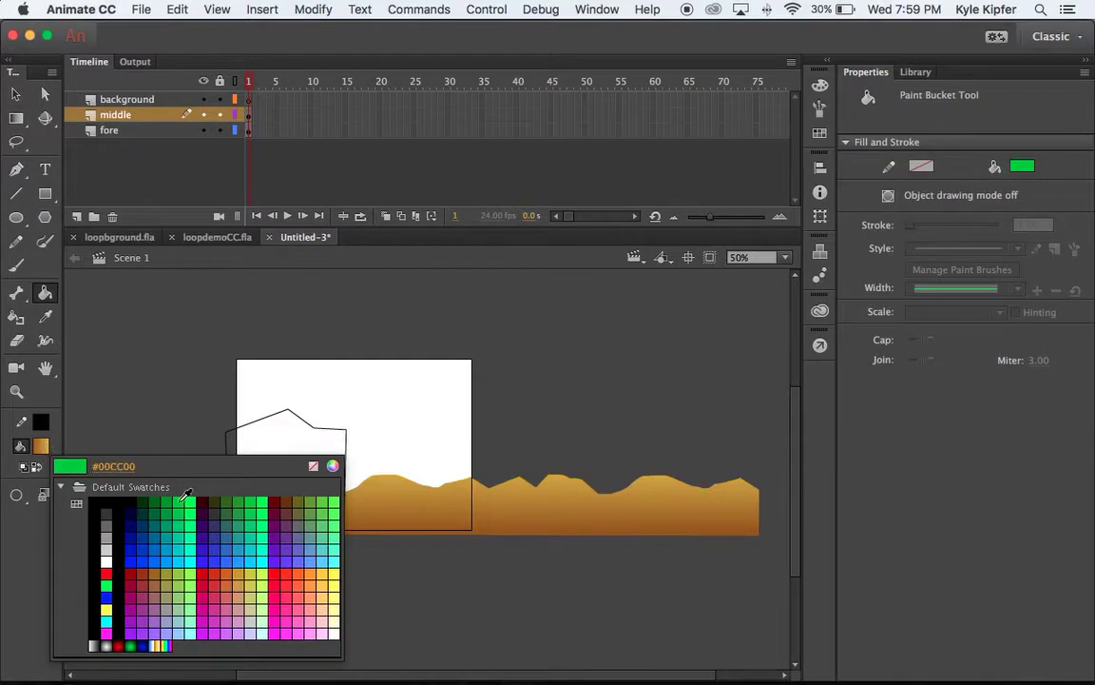
pyautogui.click(152, 504)
pyautogui.click(249, 419)
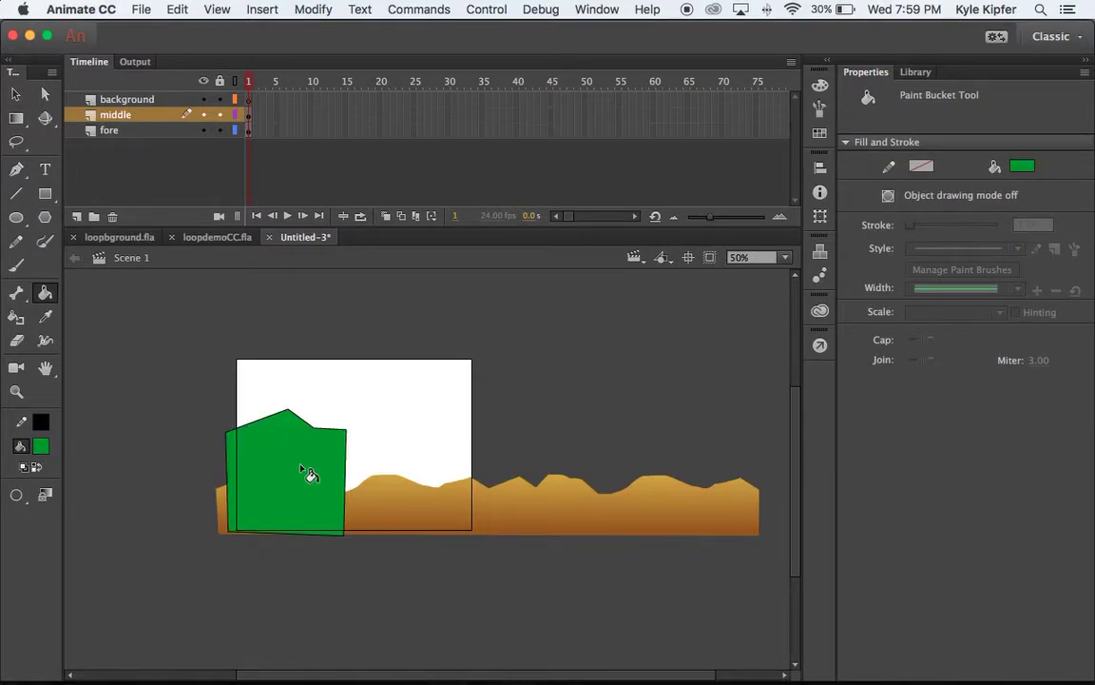
pyautogui.click(249, 114)
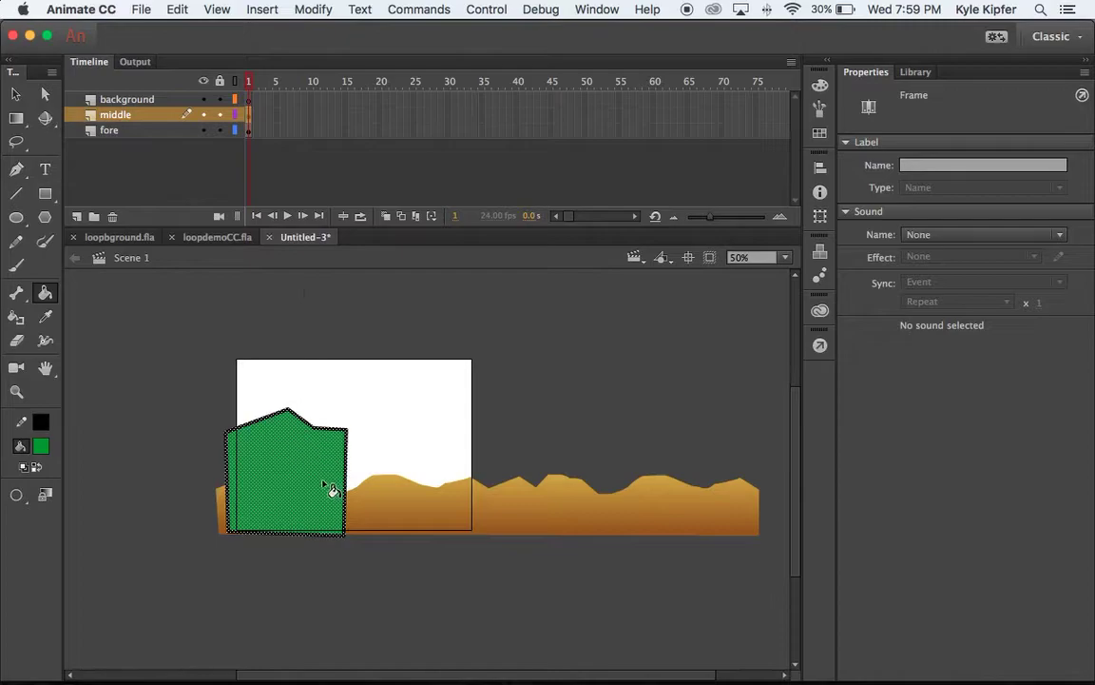
# - Delete the hill's black outline stroke, keeping only its green fill
pyautogui.click(19, 94)
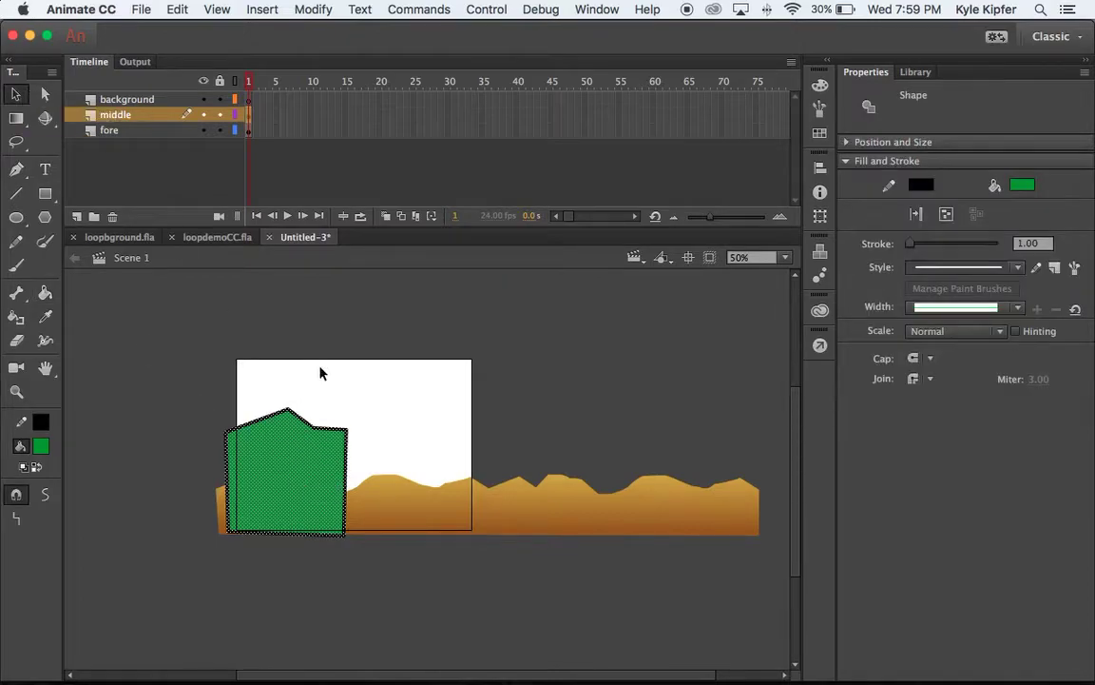
pyautogui.keyDown('shift'); pyautogui.click(306, 473); pyautogui.keyUp('shift')
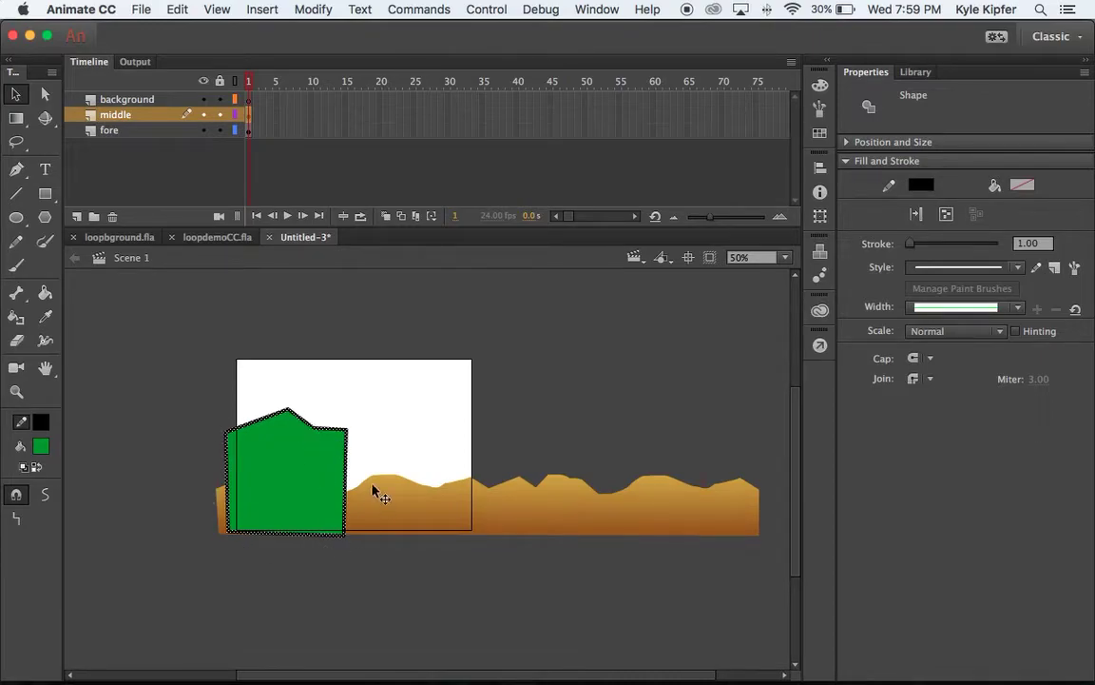
pyautogui.press('Delete')
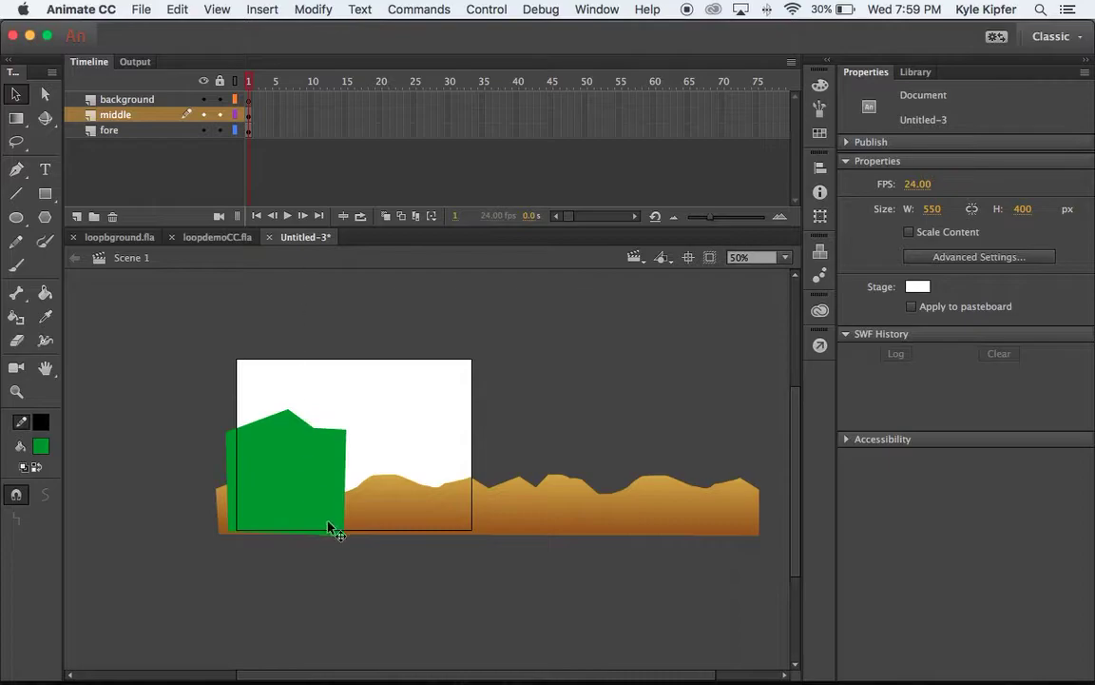
# - Give the hill a linear gradient fill from dark green #225718 to lighter green #78B269
pyautogui.click(821, 85)
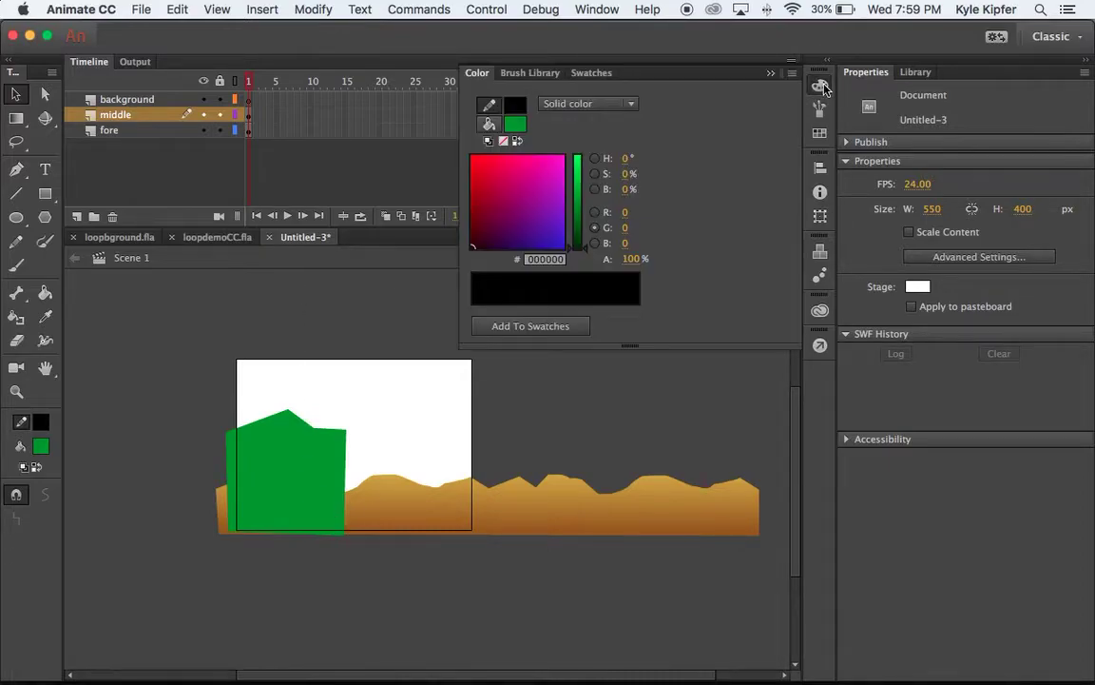
pyautogui.click(823, 87)
pyautogui.click(278, 472)
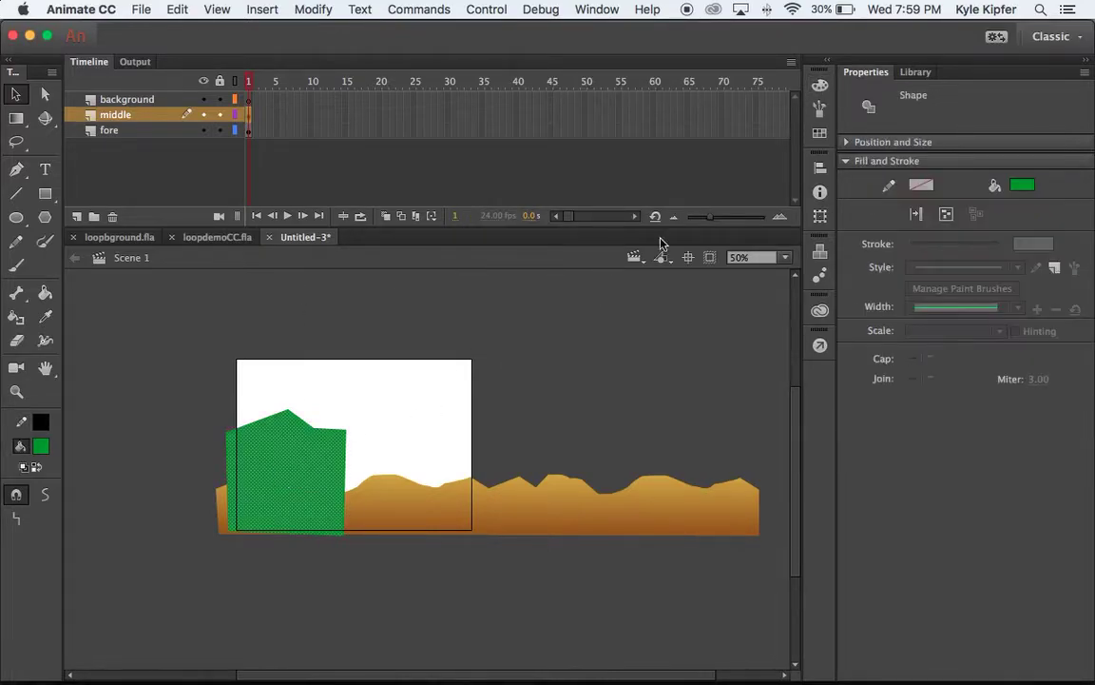
pyautogui.click(821, 86)
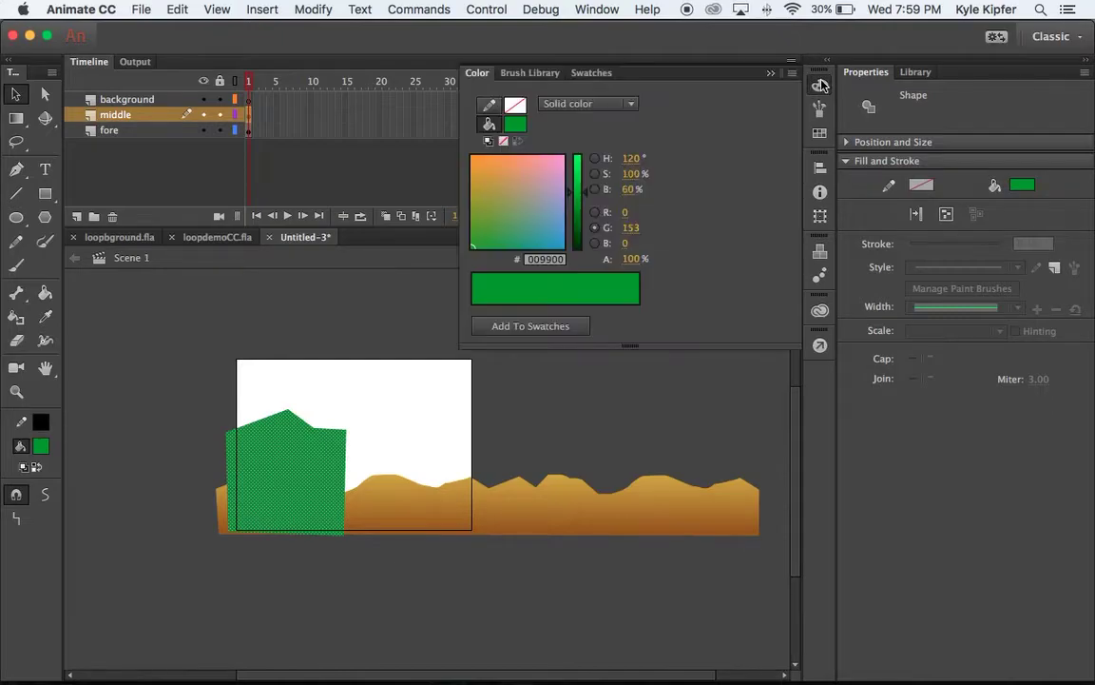
pyautogui.click(632, 105)
pyautogui.click(570, 149)
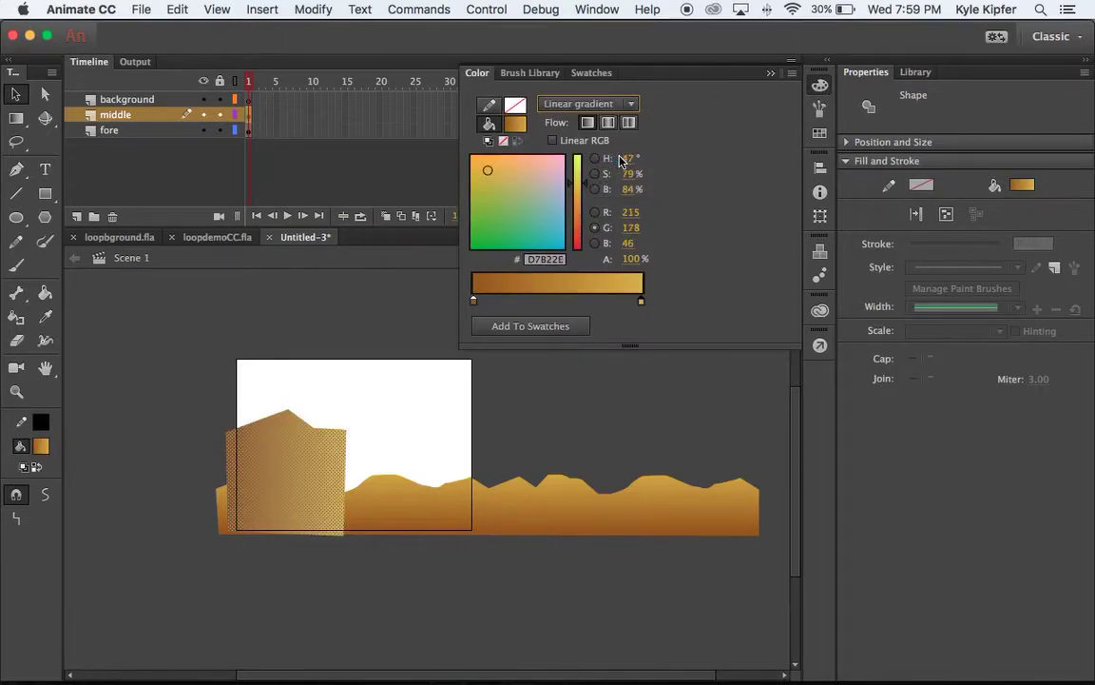
pyautogui.click(474, 301)
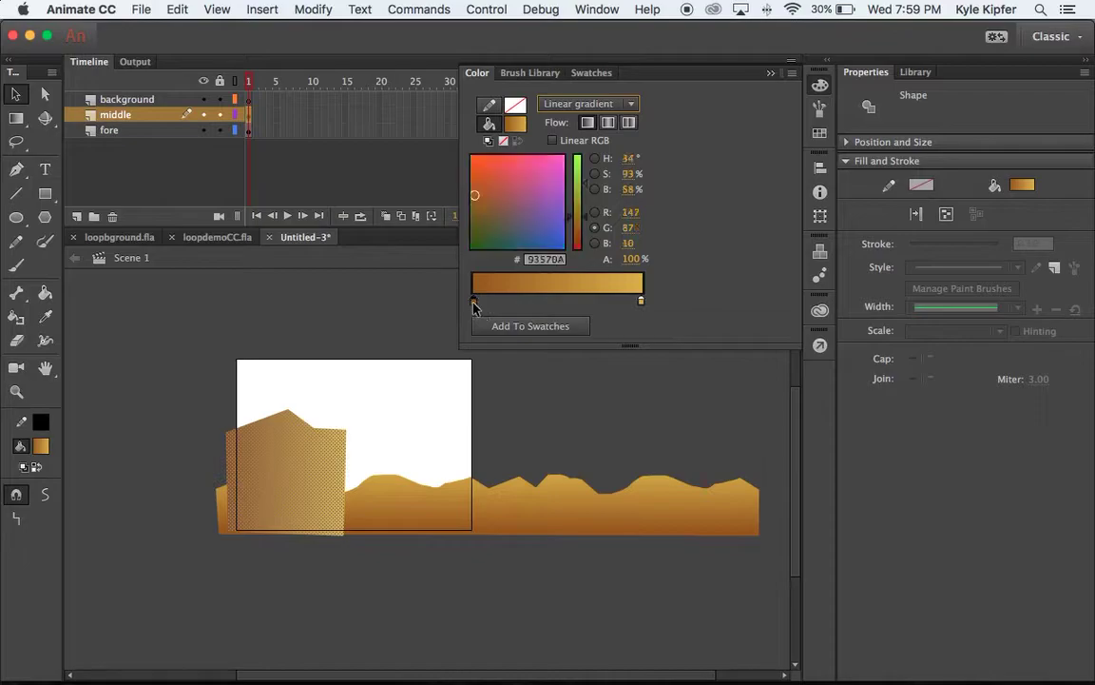
pyautogui.click(479, 235)
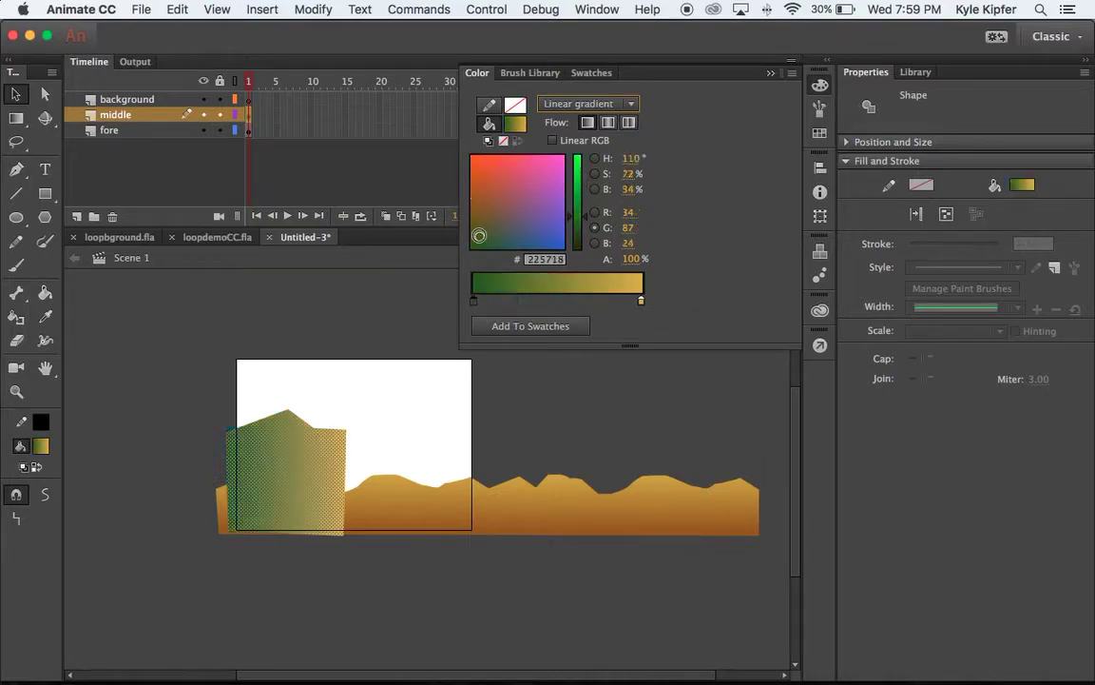
pyautogui.click(641, 302)
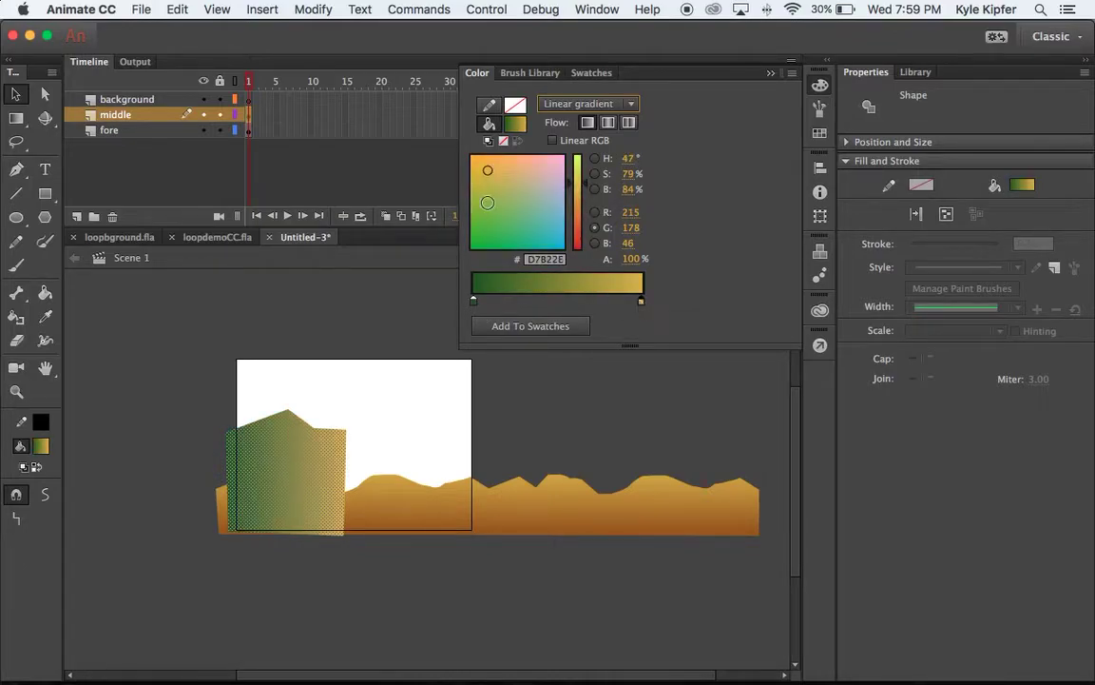
pyautogui.click(508, 204)
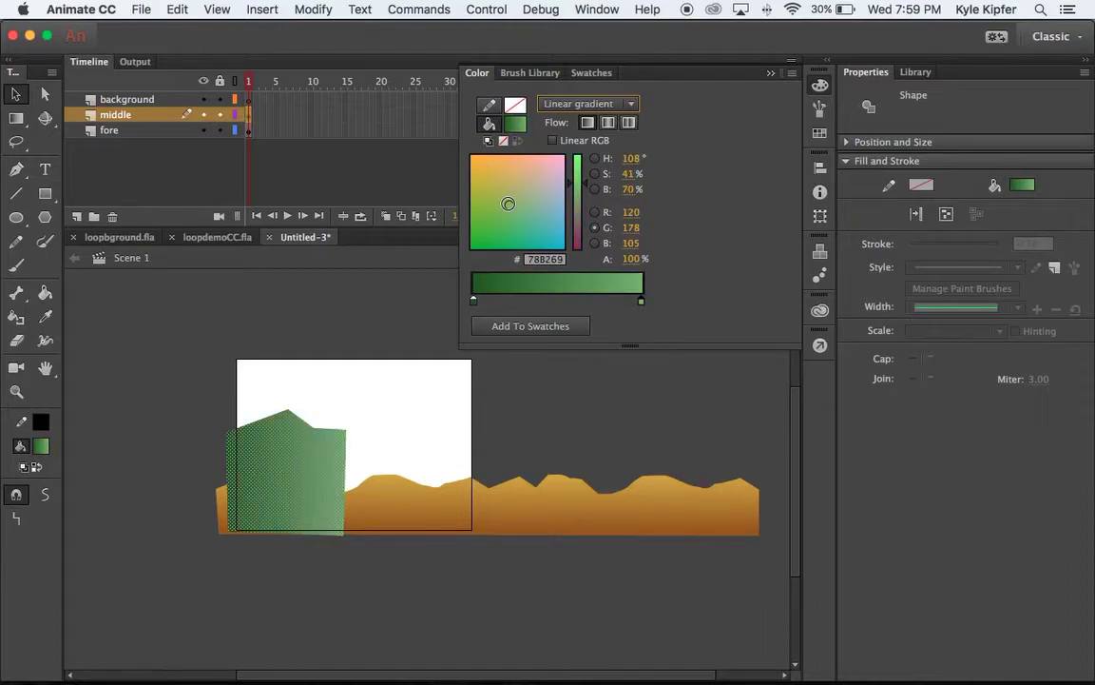
pyautogui.click(770, 74)
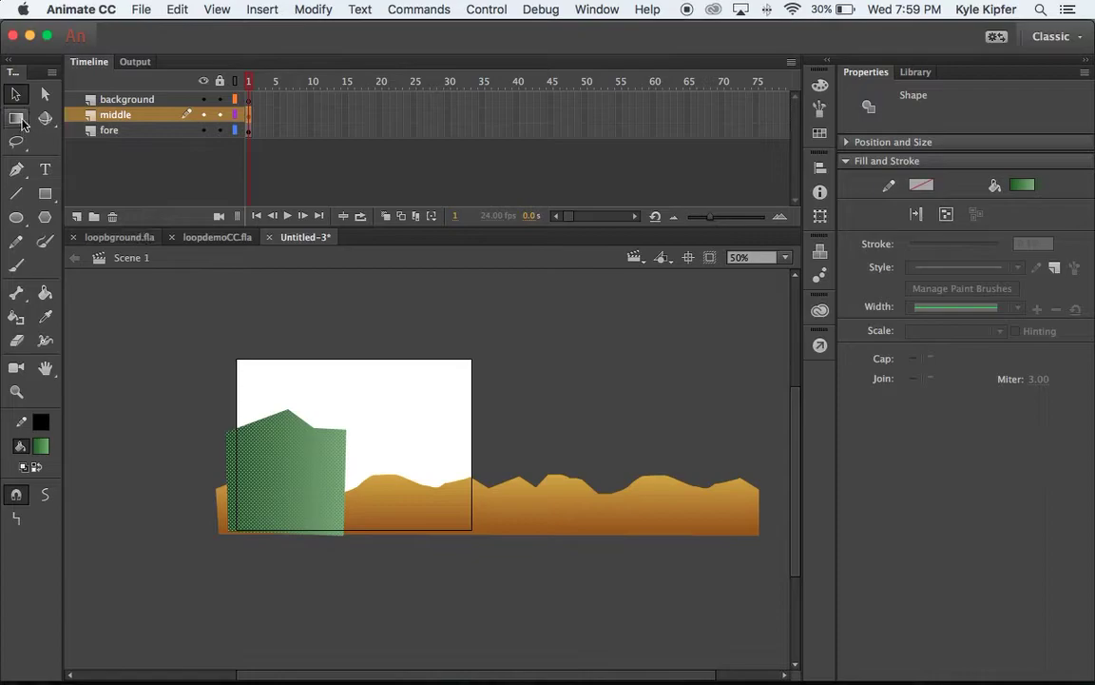
# - Rotate the hill's gradient to vertical, narrow it, and shift it up so the top is lighter
pyautogui.click(22, 119)
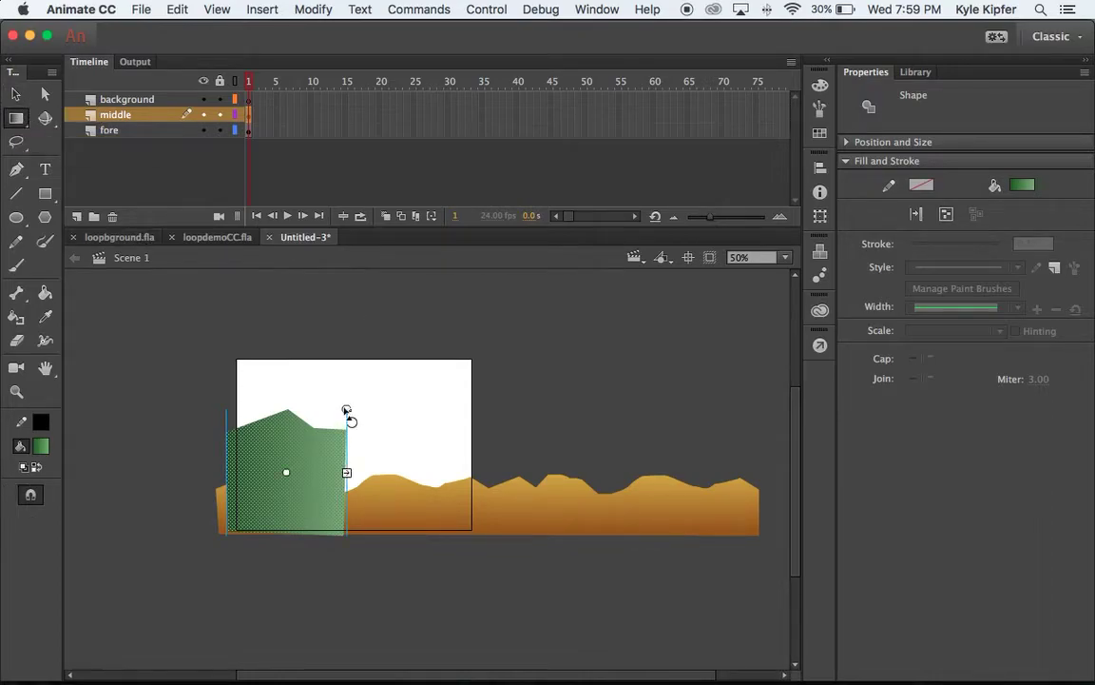
pyautogui.moveTo(347, 410); pyautogui.dragTo(181, 368)
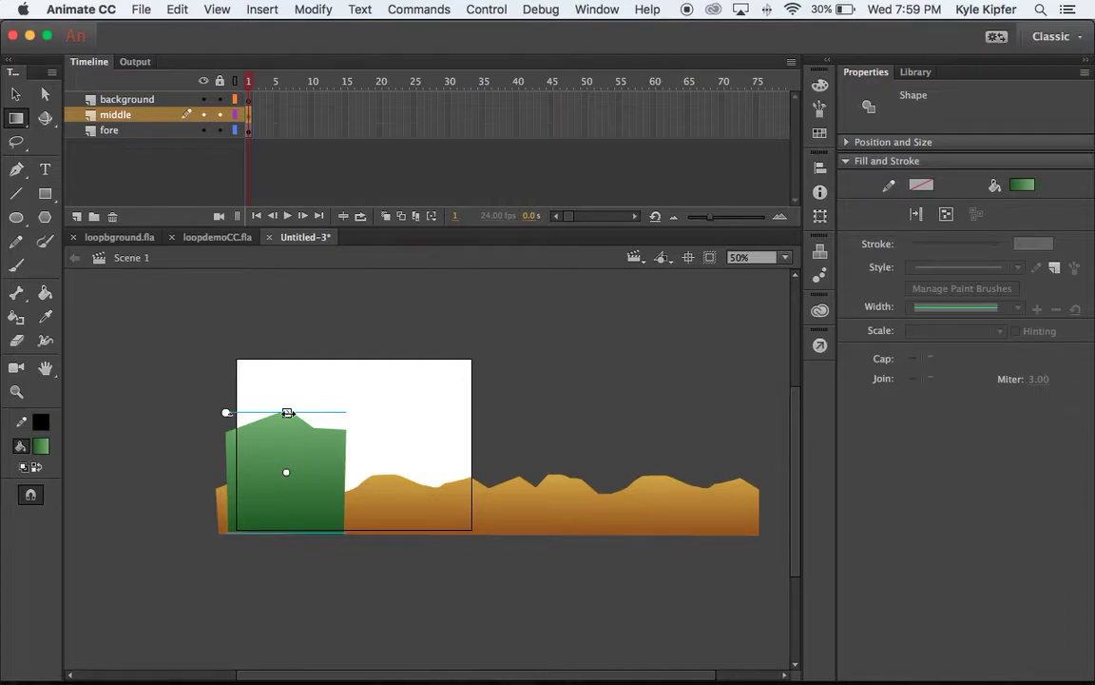
pyautogui.moveTo(287, 412); pyautogui.dragTo(287, 425)
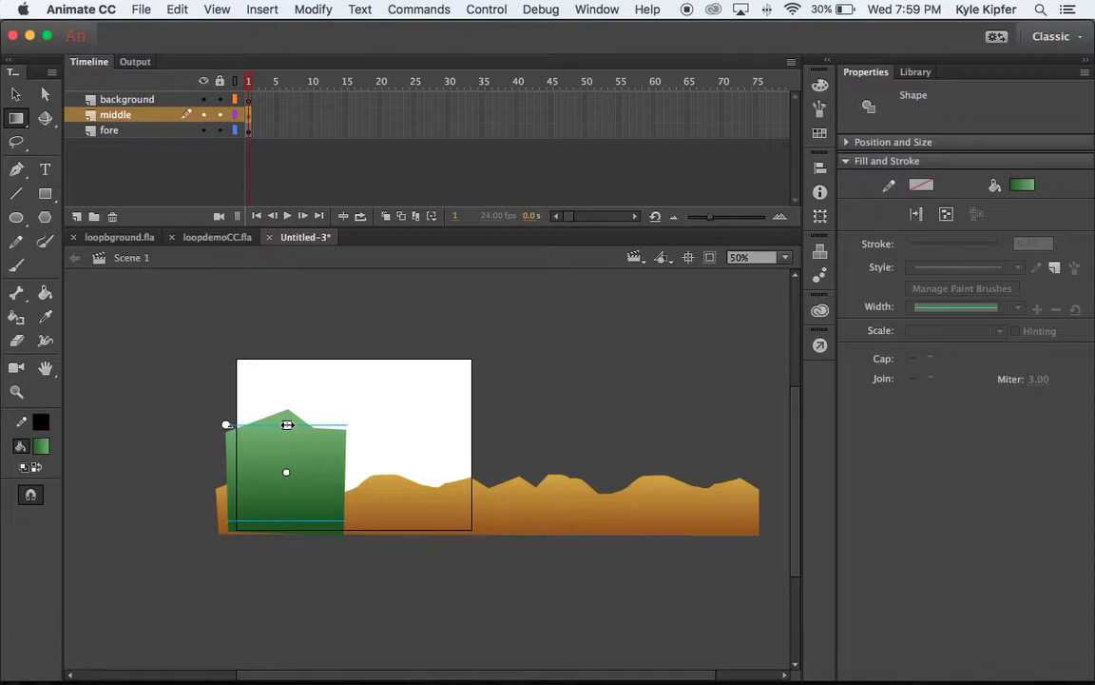
pyautogui.click(167, 364)
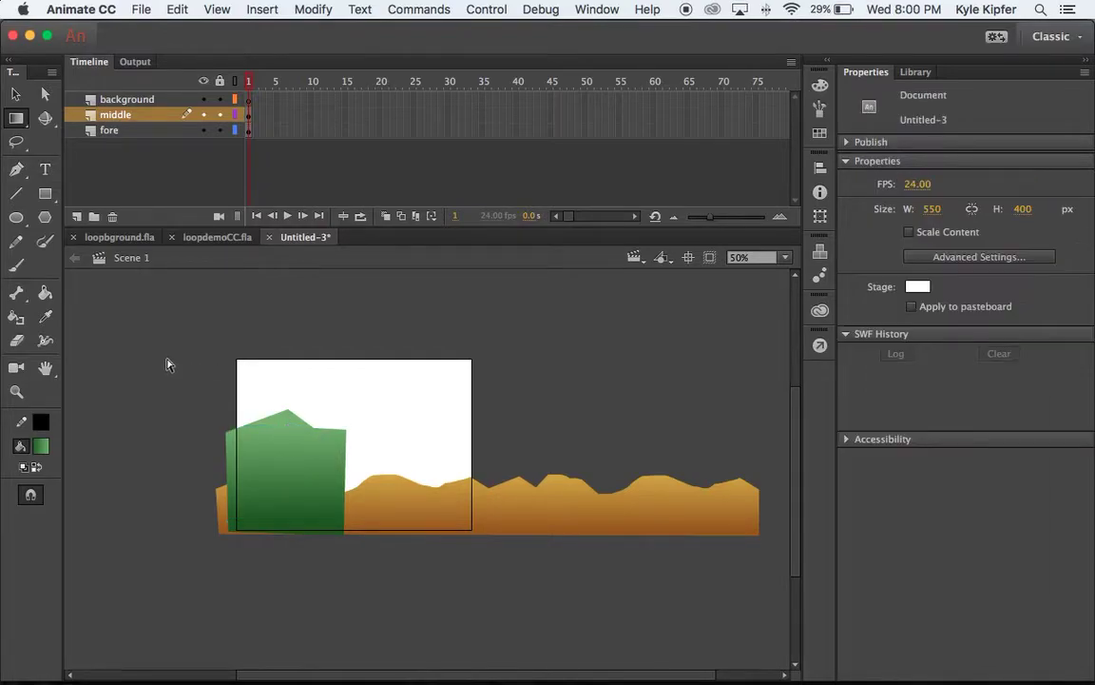
pyautogui.click(316, 464)
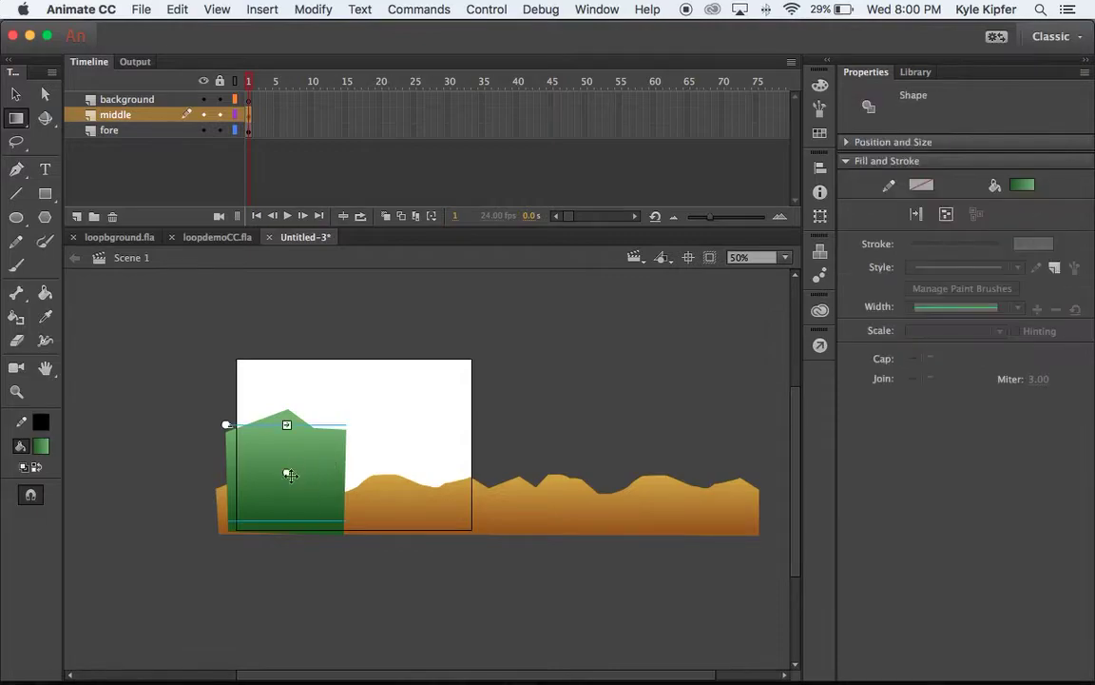
pyautogui.moveTo(287, 472); pyautogui.dragTo(286, 457)
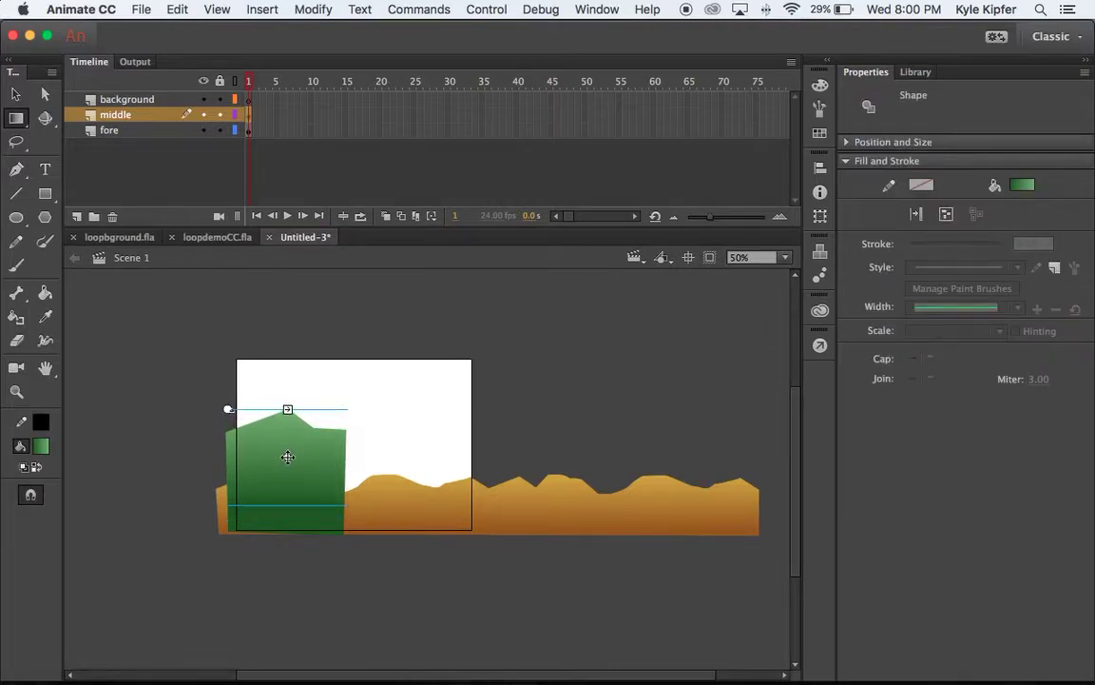
pyautogui.click(157, 365)
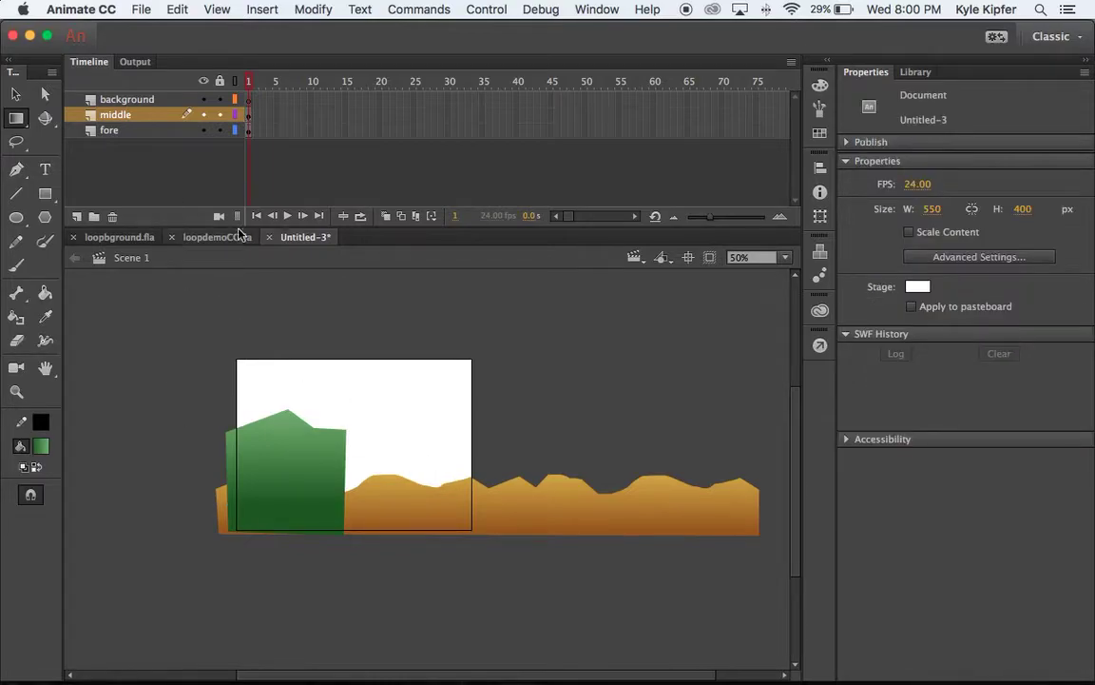
# - Bend the hill's right corner into a notch and round its top left into a dome
pyautogui.click(16, 94)
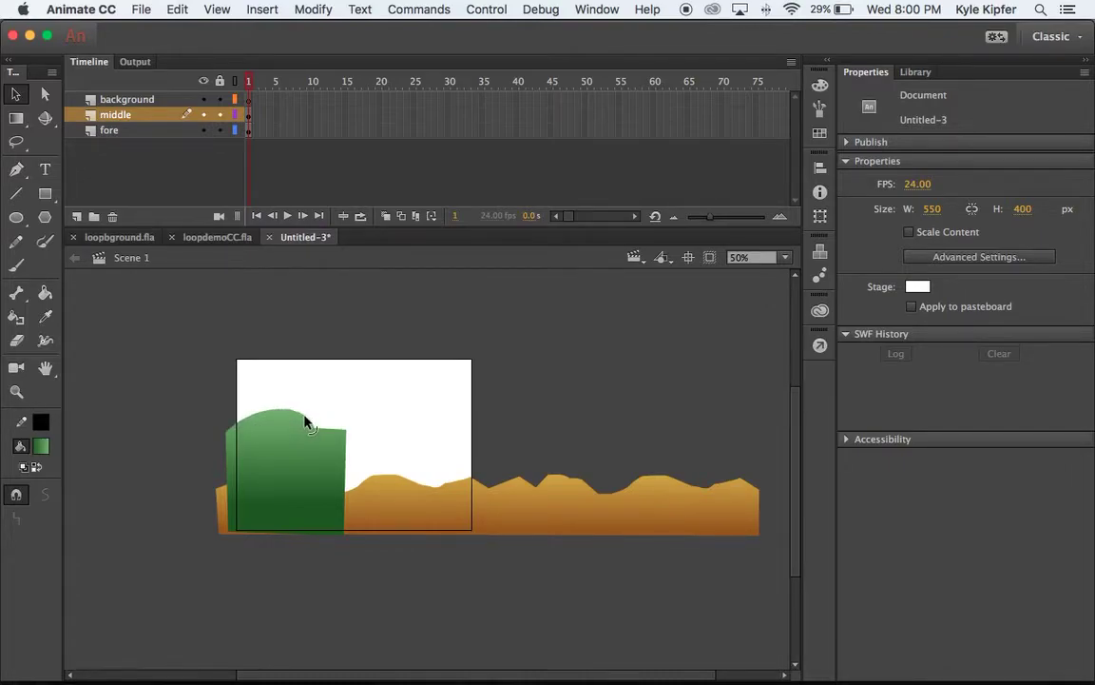
pyautogui.moveTo(304, 422); pyautogui.dragTo(331, 434)
pyautogui.moveTo(258, 423); pyautogui.dragTo(255, 414)
# - Zoom to 200% on the notch to refine its curve, then return to 100%
pyautogui.press('z')
pyautogui.click(308, 433)
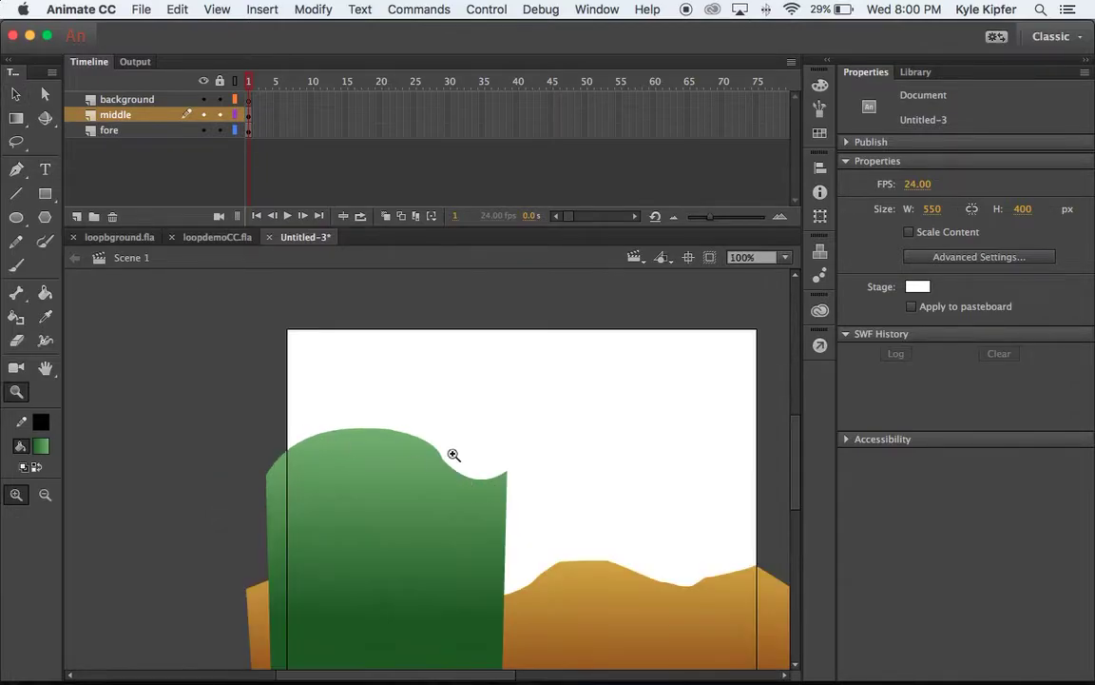
pyautogui.click(444, 454)
pyautogui.click(17, 96)
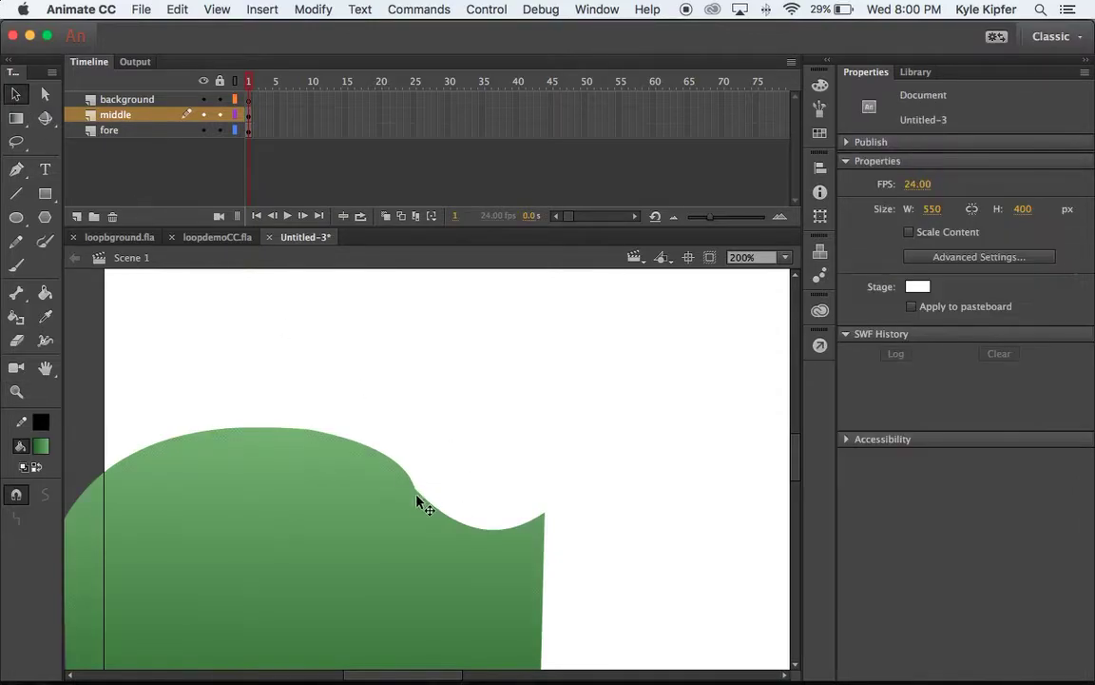
pyautogui.moveTo(420, 488); pyautogui.dragTo(400, 474)
pyautogui.hotkey('ctrl', 'z')
pyautogui.press('z')
pyautogui.hotkey('ctrl', '-')
pyautogui.hotkey('ctrl', '-')
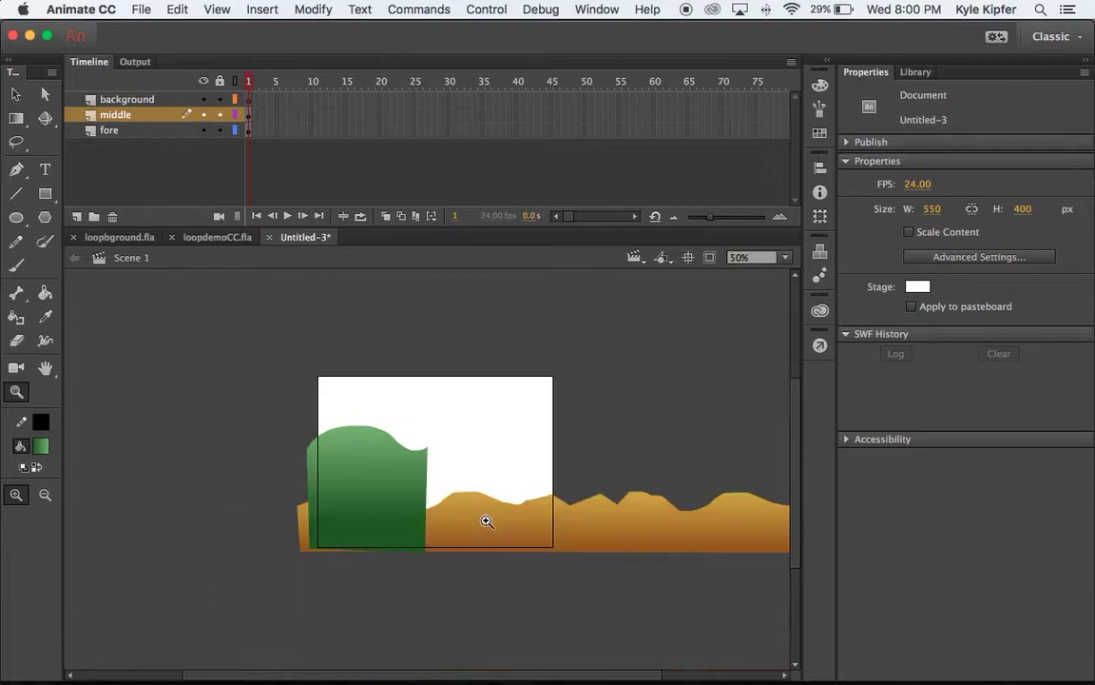
pyautogui.click(391, 457)
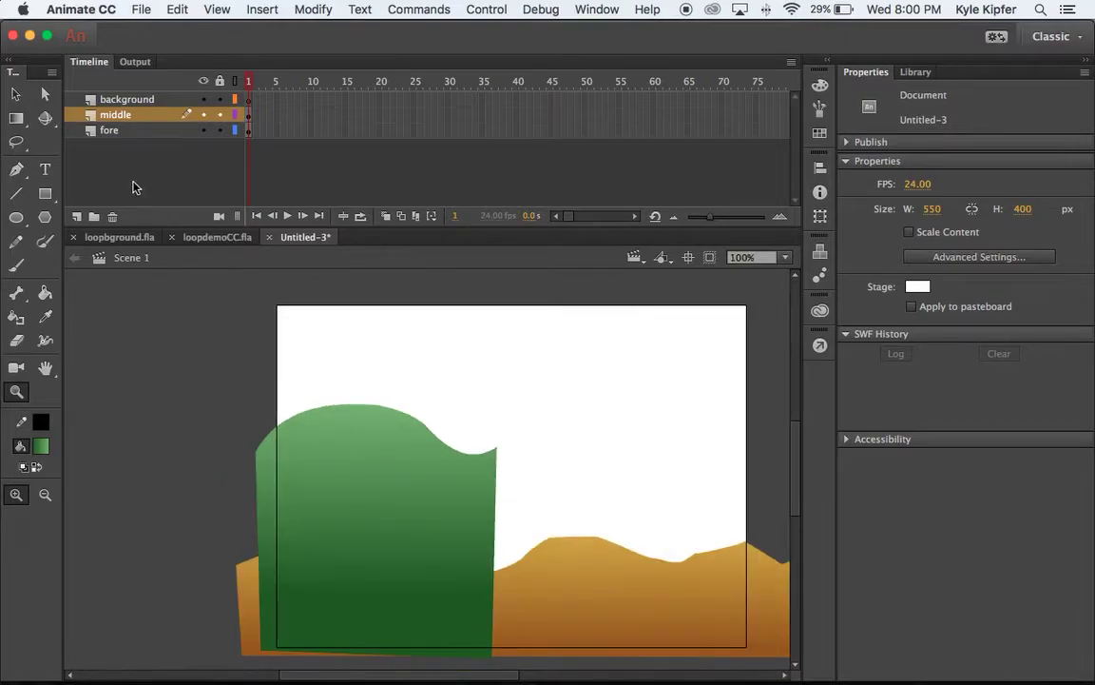
pyautogui.click(16, 94)
# - Convert the green hill shape into a Graphic symbol named midg
pyautogui.click(409, 482)
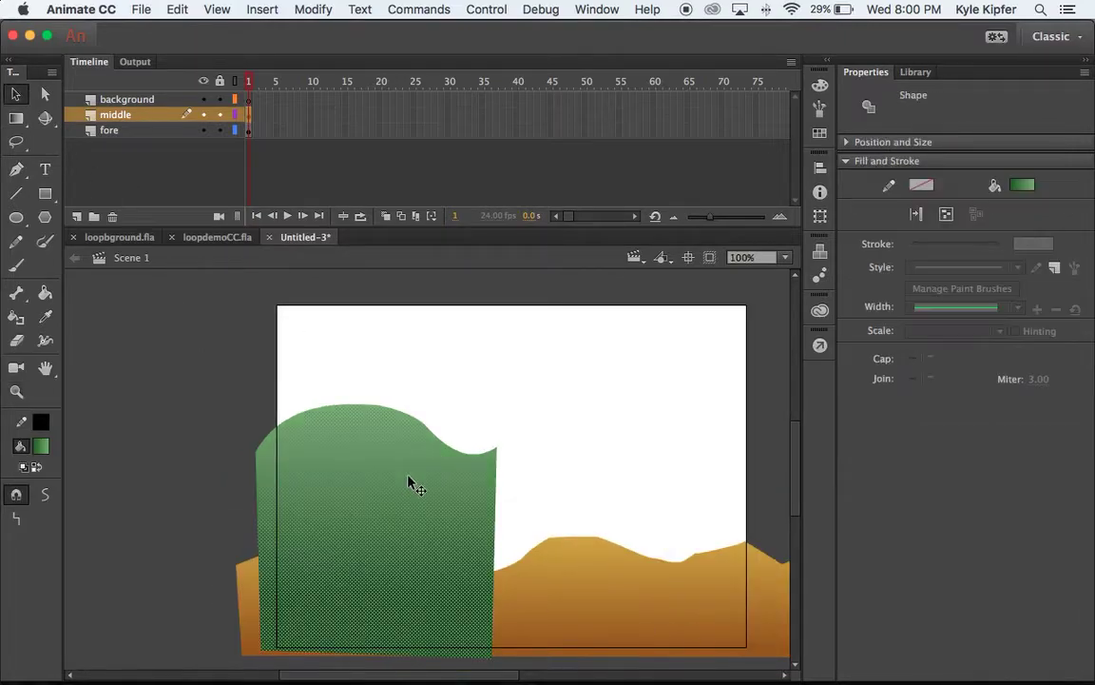
pyautogui.rightClick(389, 503)
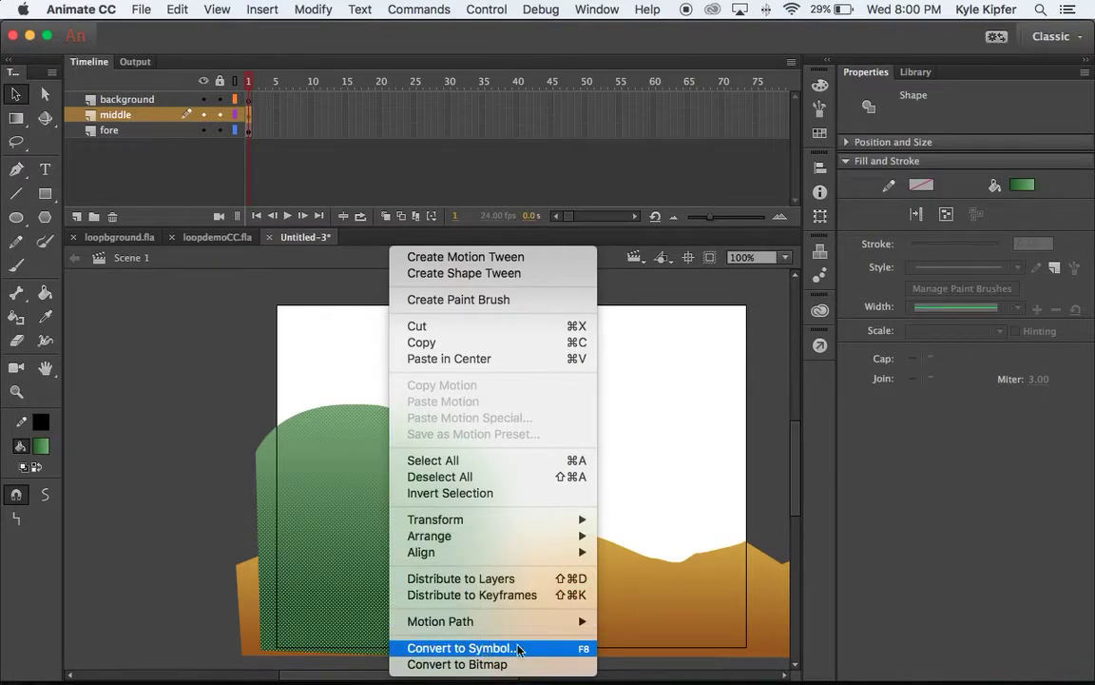
pyautogui.click(576, 653)
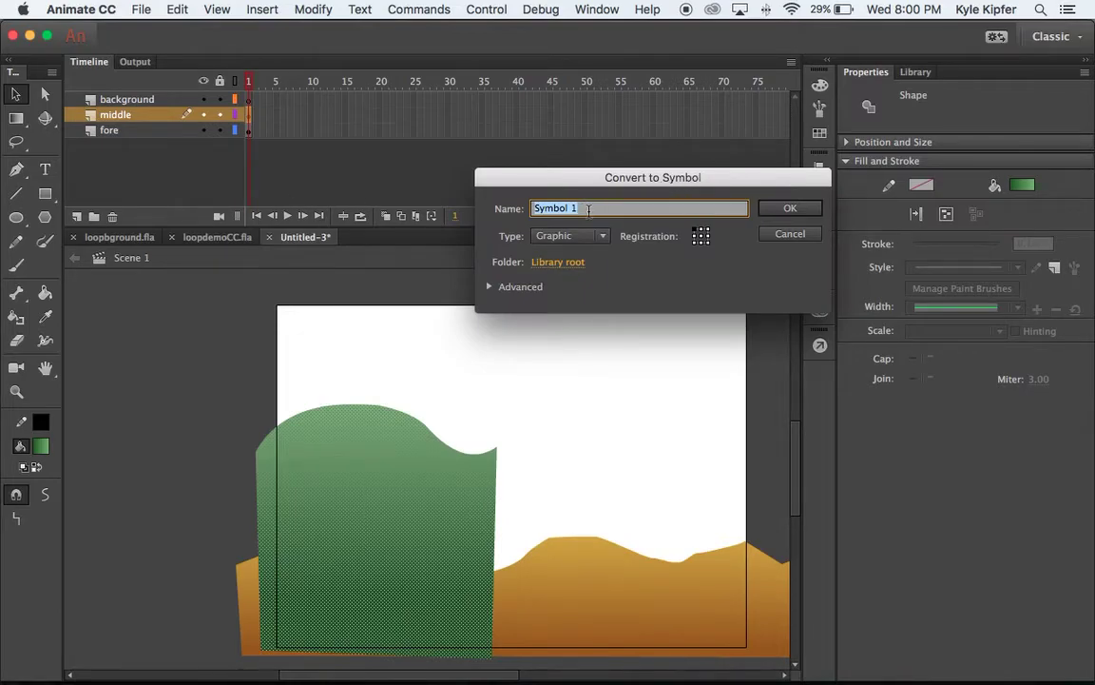
pyautogui.write('midg')
pyautogui.press('Return')
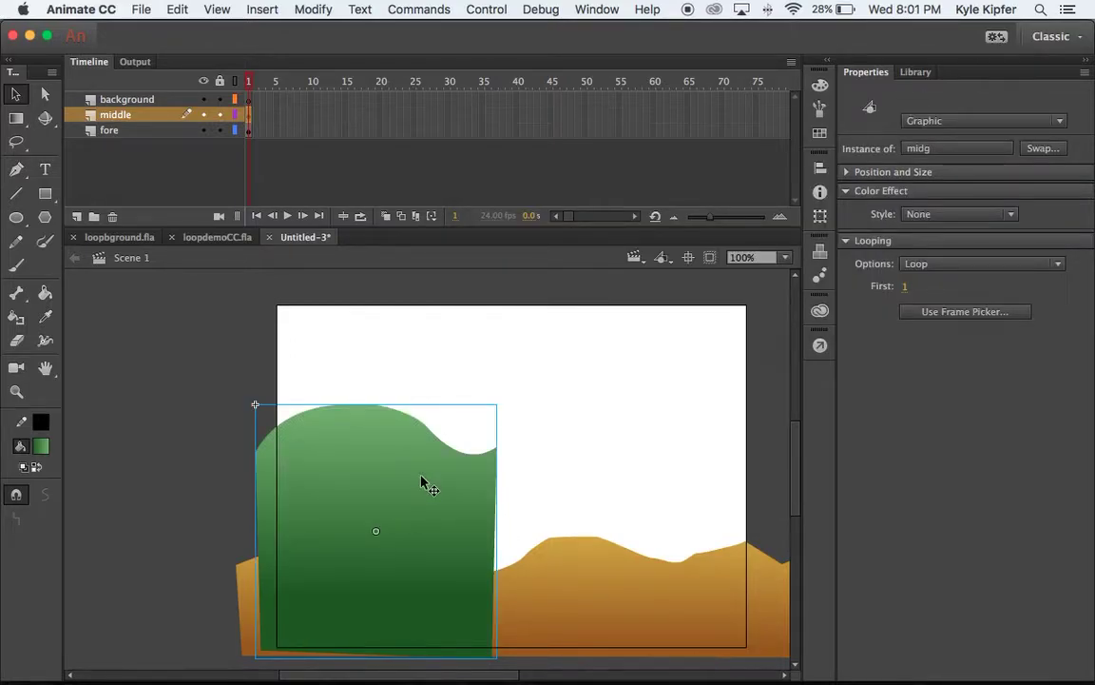
# - Alt-drag two copies of the midg hill rightward, edge to edge, making a row of three
pyautogui.moveTo(424, 483); pyautogui.dragTo(660, 477)
pyautogui.hscroll(5, 656, 478)
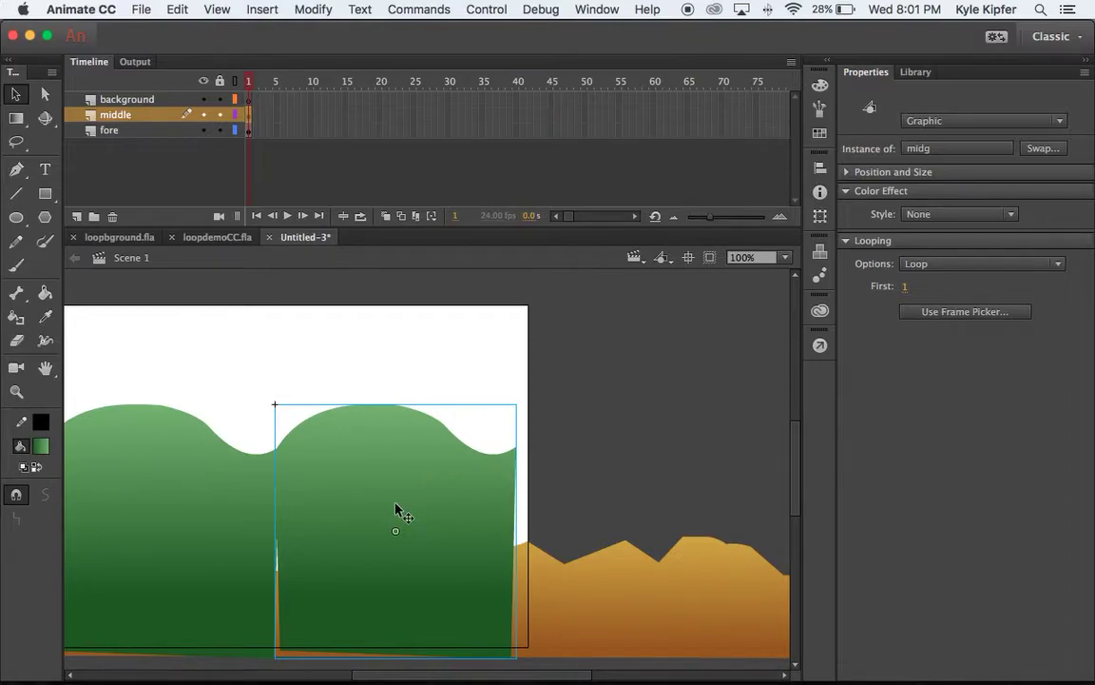
pyautogui.moveTo(395, 511); pyautogui.dragTo(631, 509)
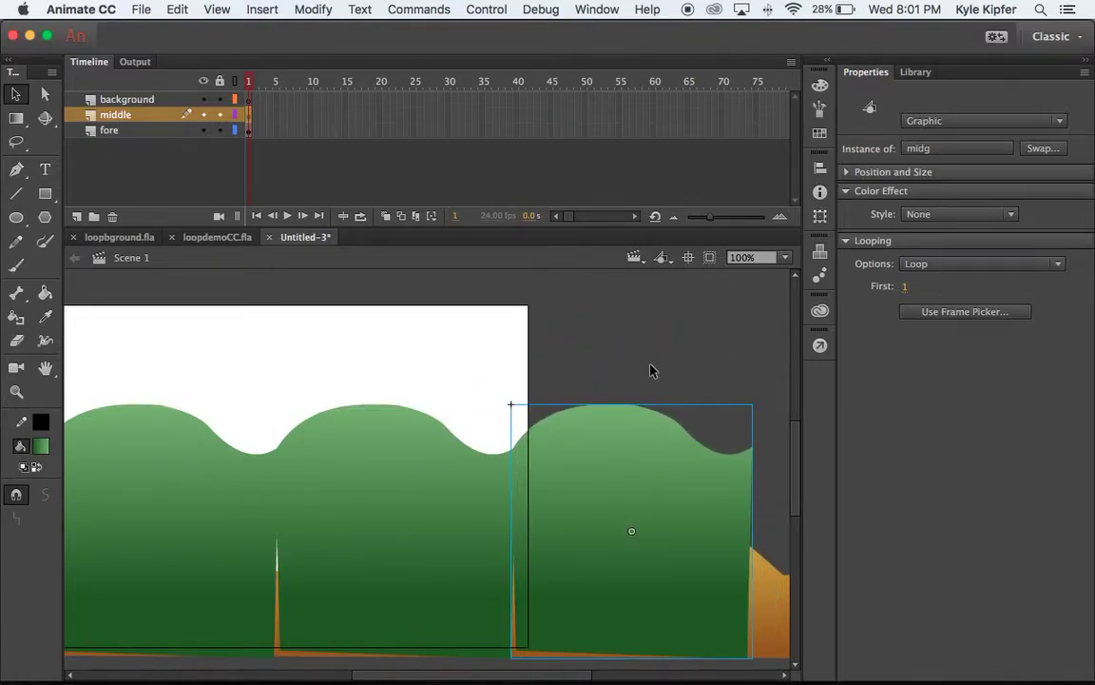
pyautogui.hscroll(-5, 523, 483)
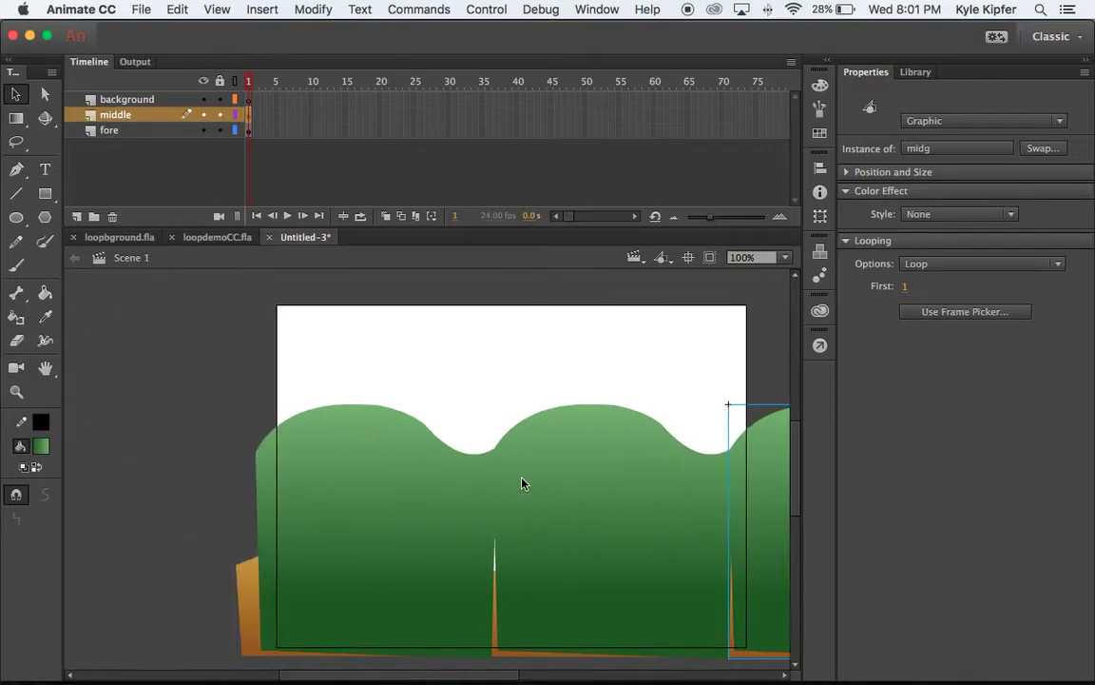
pyautogui.hscroll(5, 521, 483)
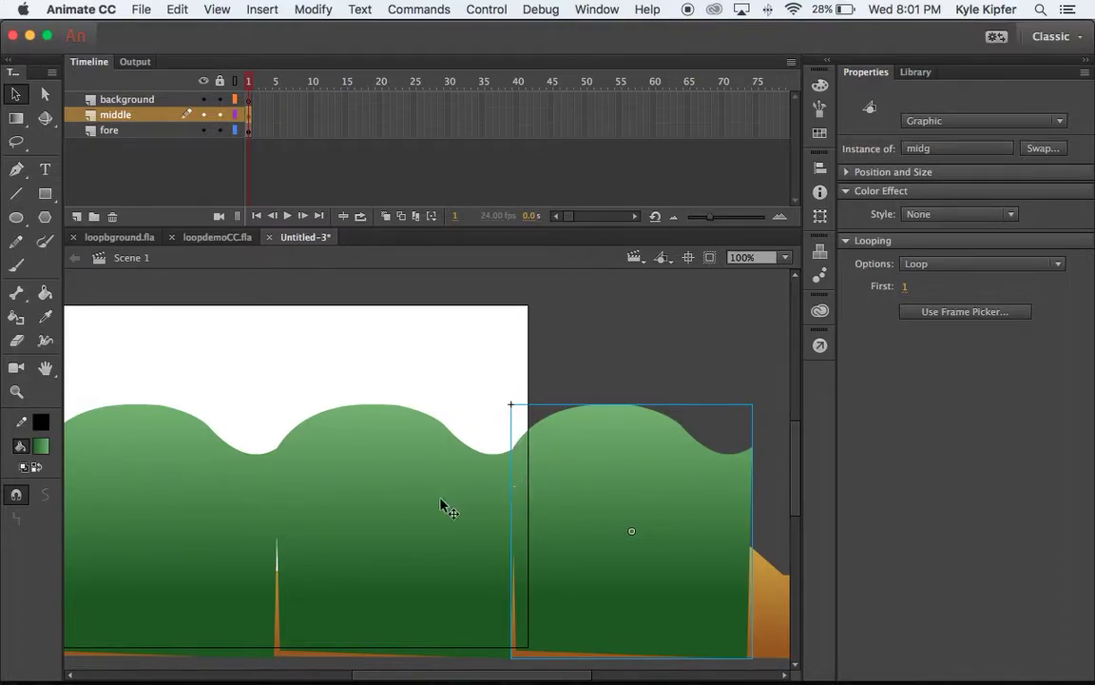
pyautogui.hscroll(-5, 441, 505)
pyautogui.hscroll(5, 523, 495)
# - Inspect the mid hills graphic in the loopbground.fla example, then return to Untitled-3
pyautogui.click(217, 239)
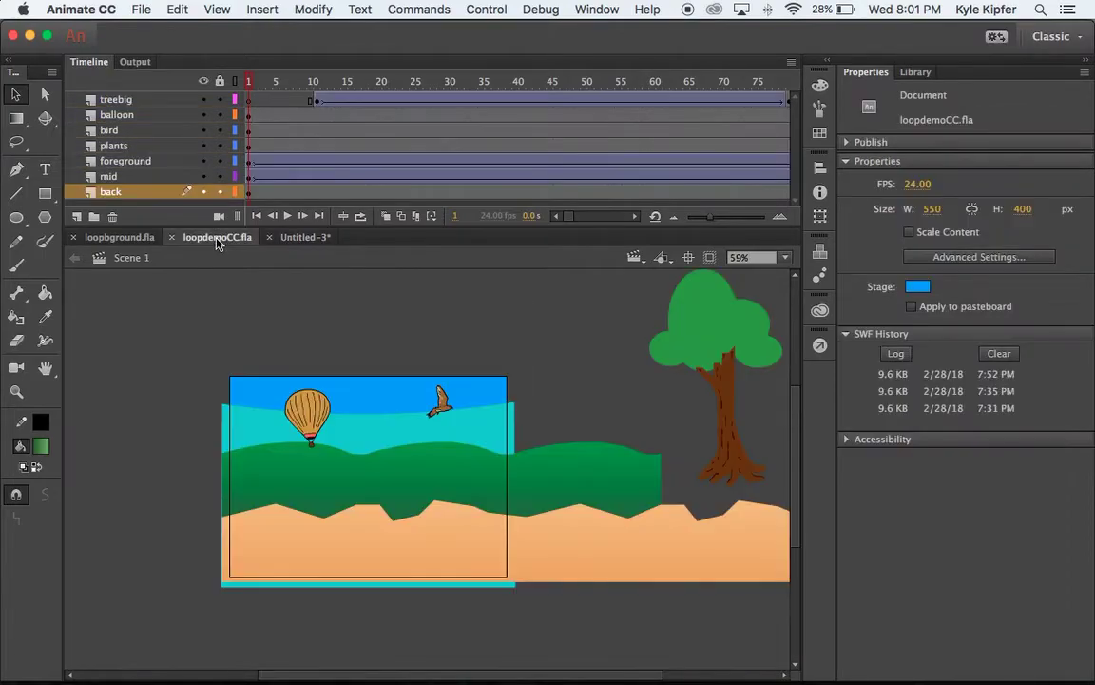
pyautogui.click(112, 237)
pyautogui.click(489, 487)
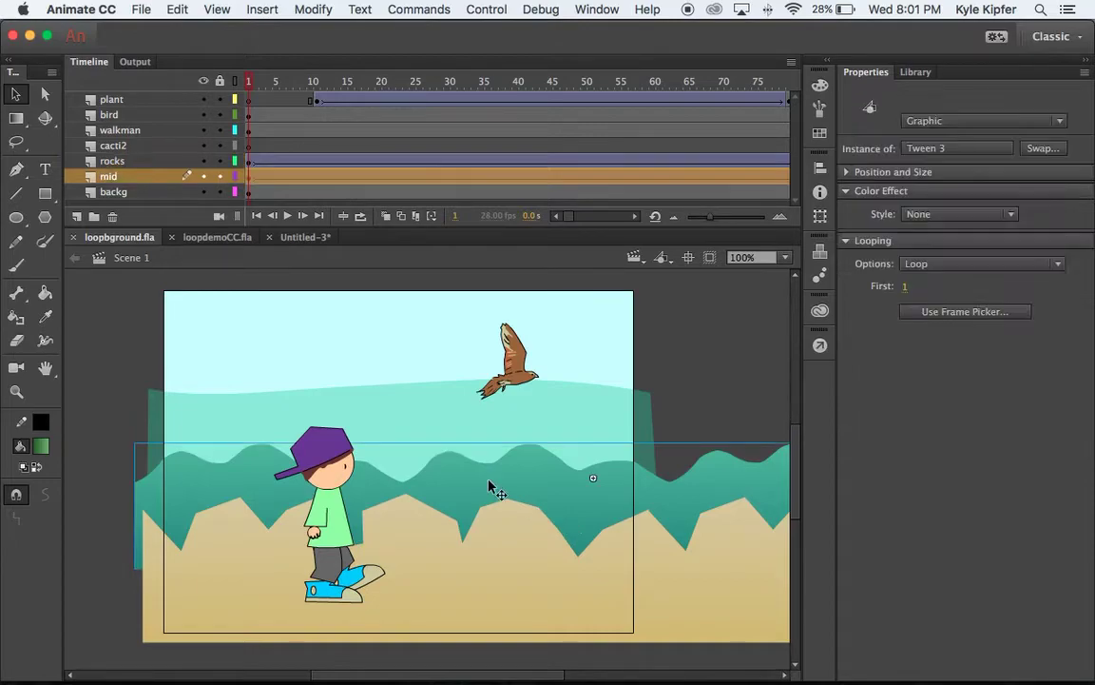
pyautogui.doubleClick(237, 478)
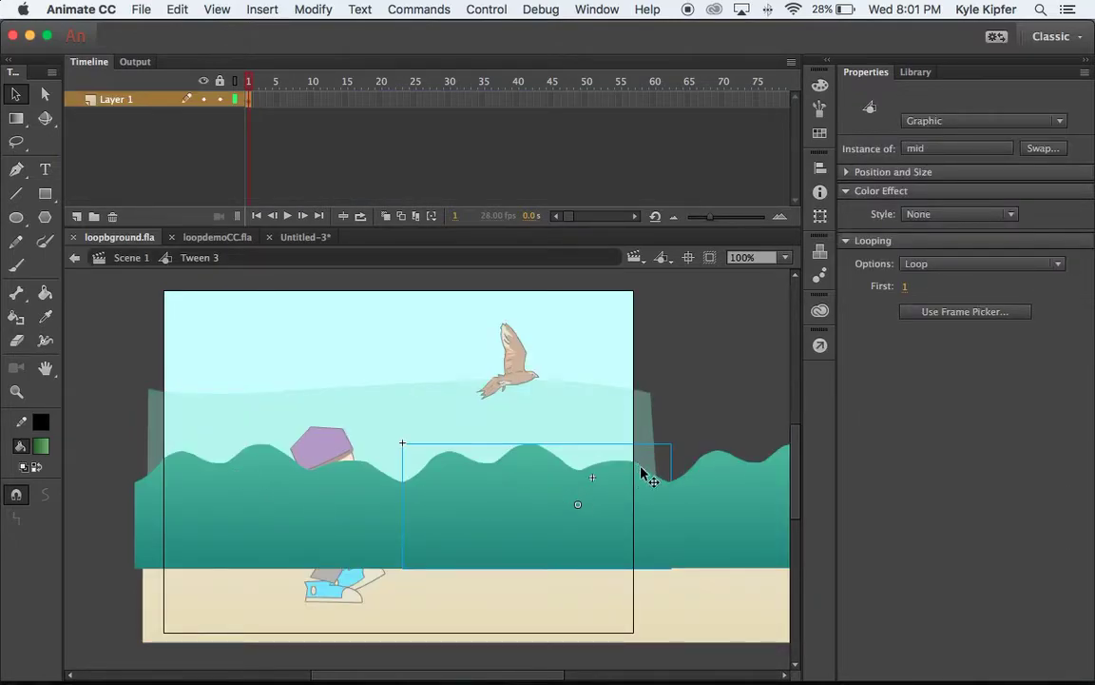
pyautogui.moveTo(521, 504); pyautogui.dragTo(253, 504)
pyautogui.hotkey('ctrl', 'z')
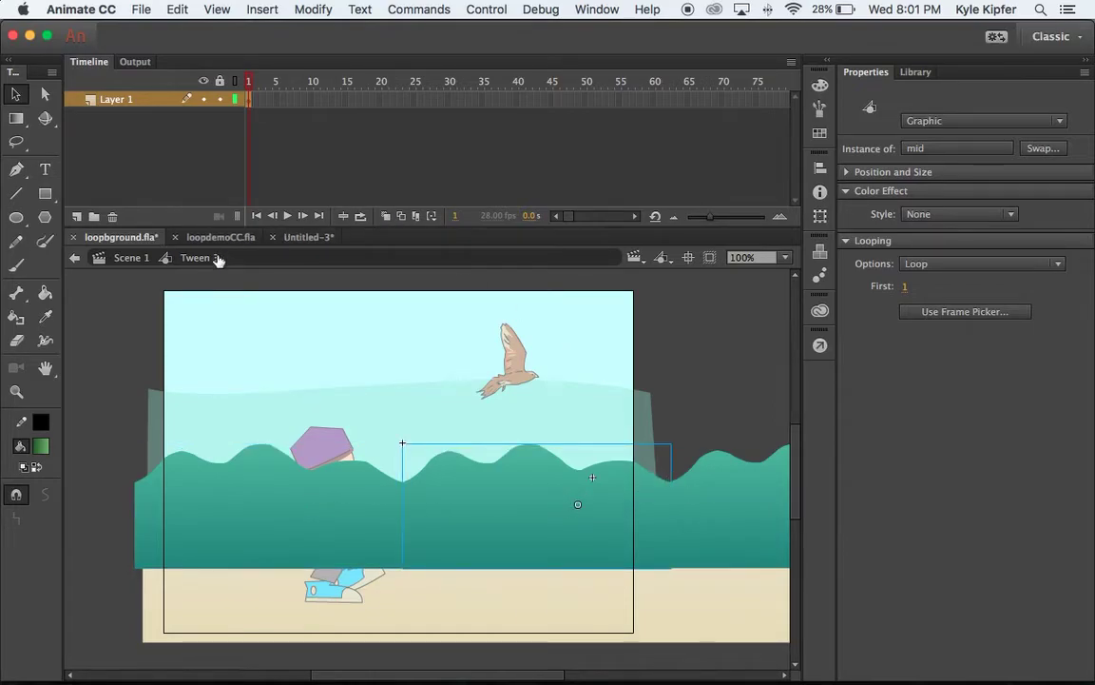
pyautogui.click(312, 237)
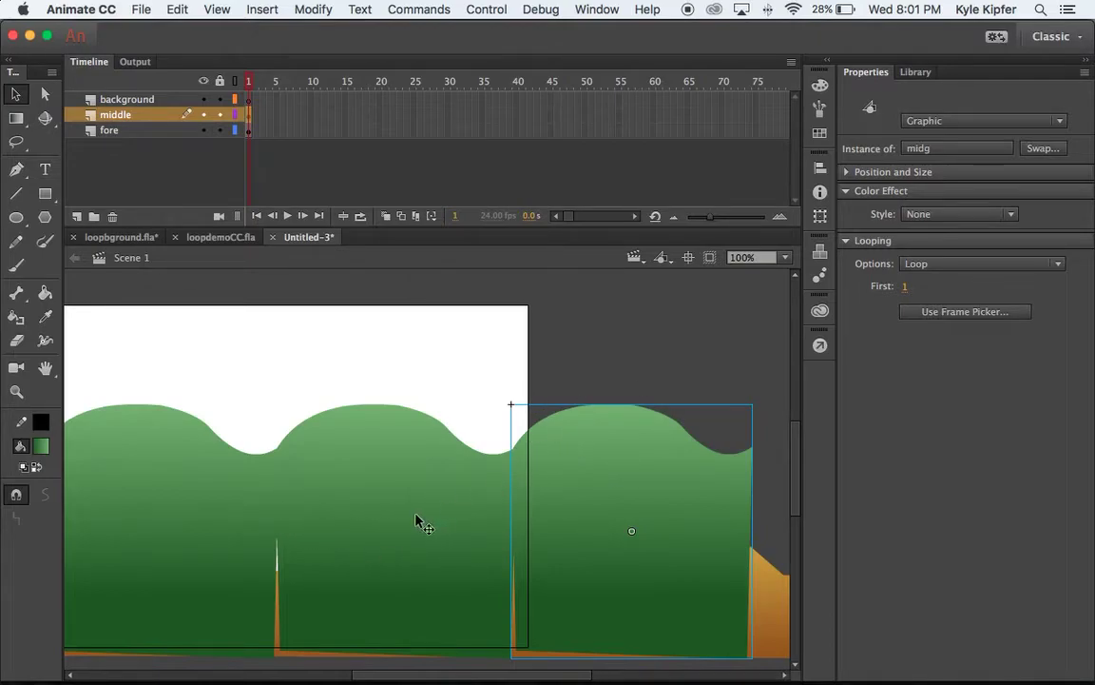
pyautogui.click(285, 521)
pyautogui.click(214, 515)
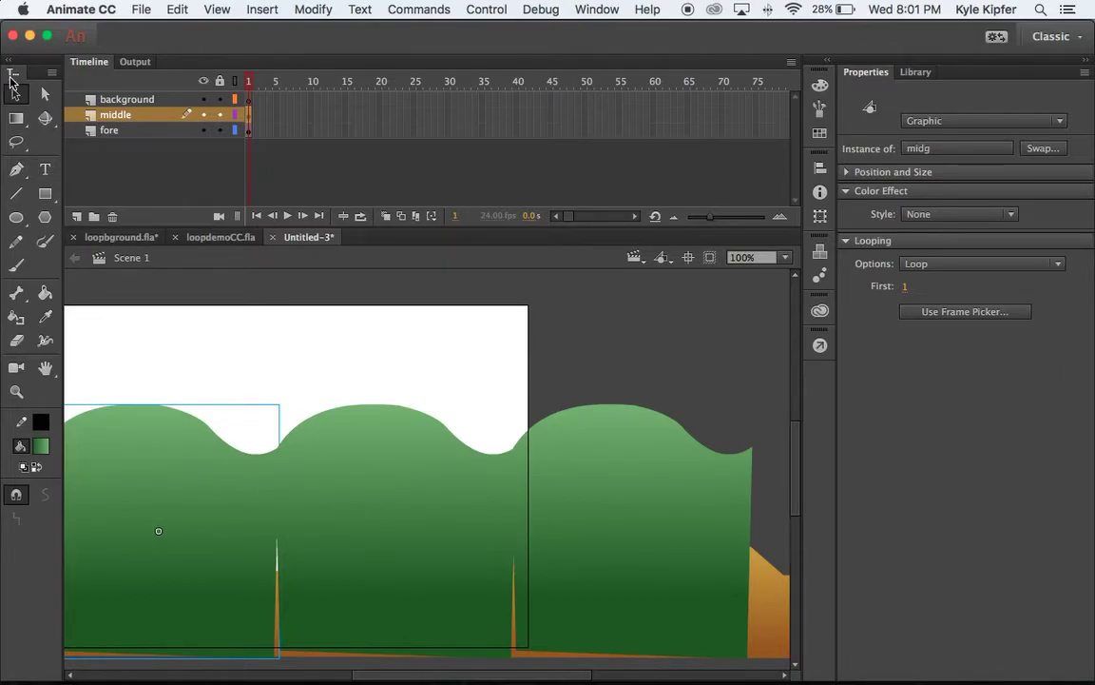
pyautogui.click(16, 118)
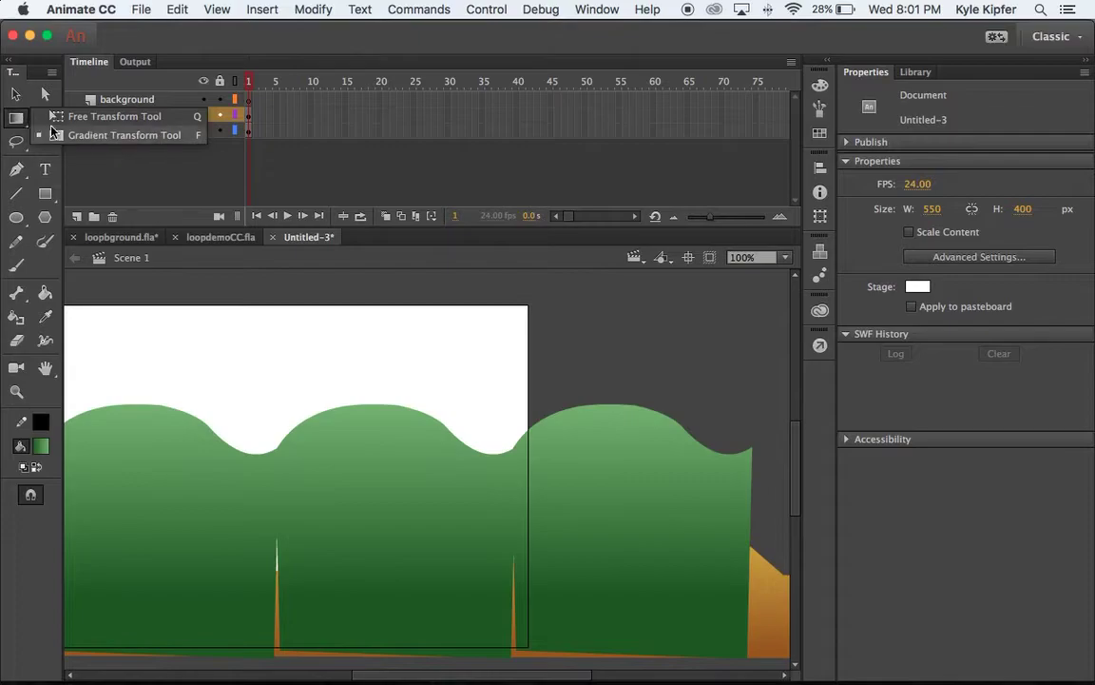
pyautogui.click(71, 116)
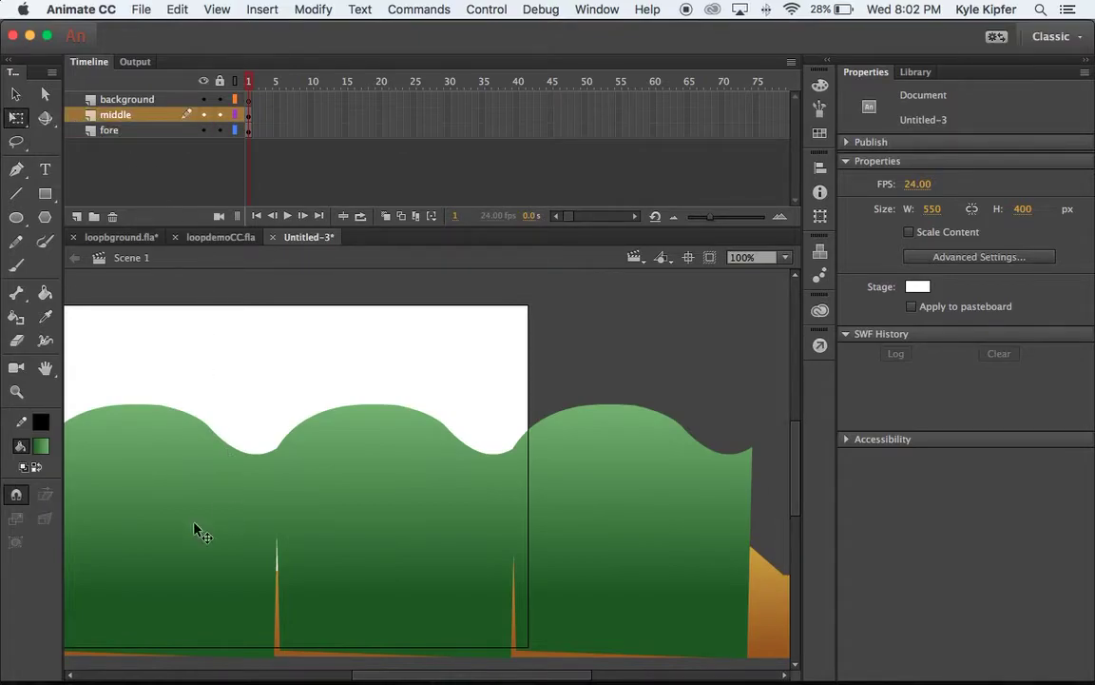
pyautogui.click(158, 518)
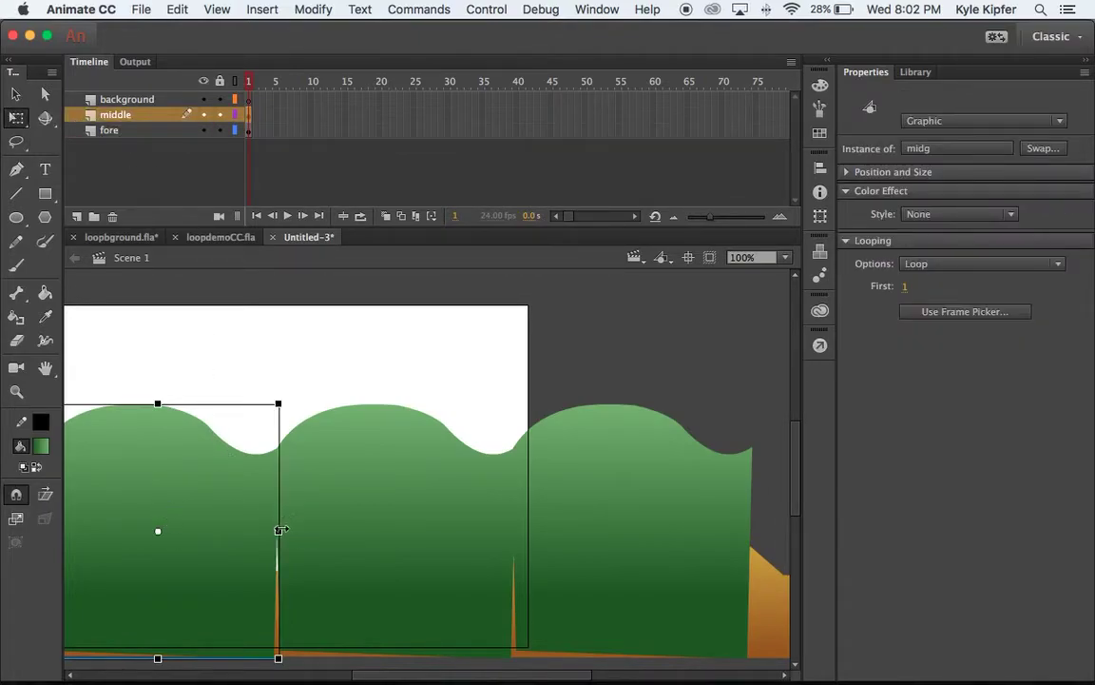
pyautogui.moveTo(280, 530); pyautogui.dragTo(305, 530)
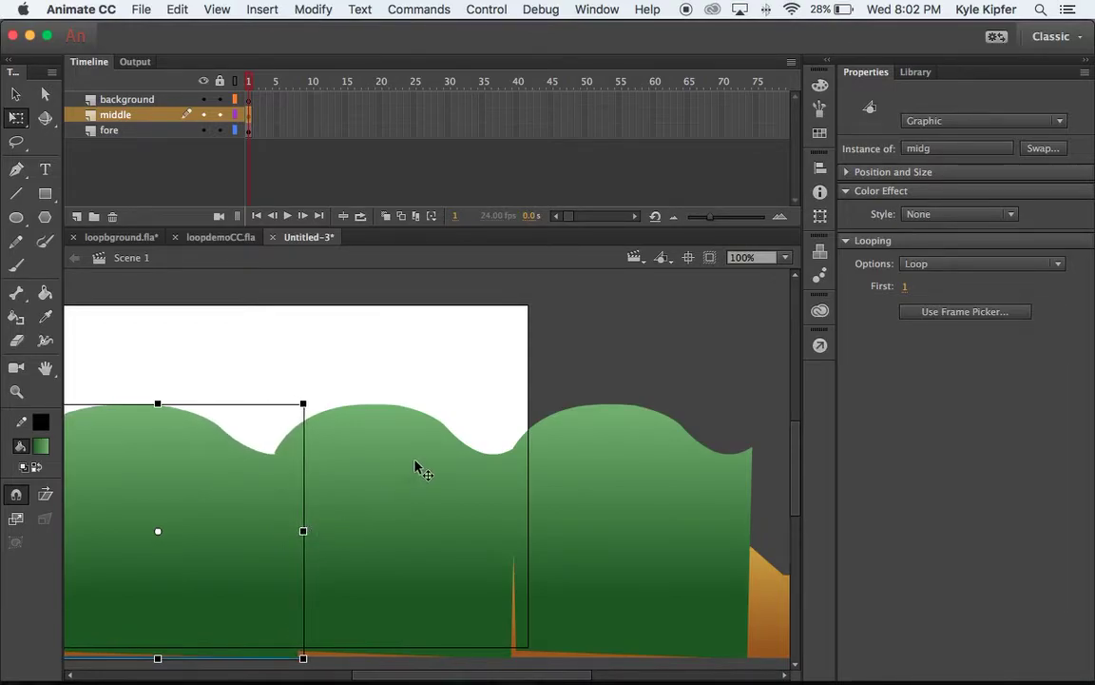
pyautogui.press('super+z')
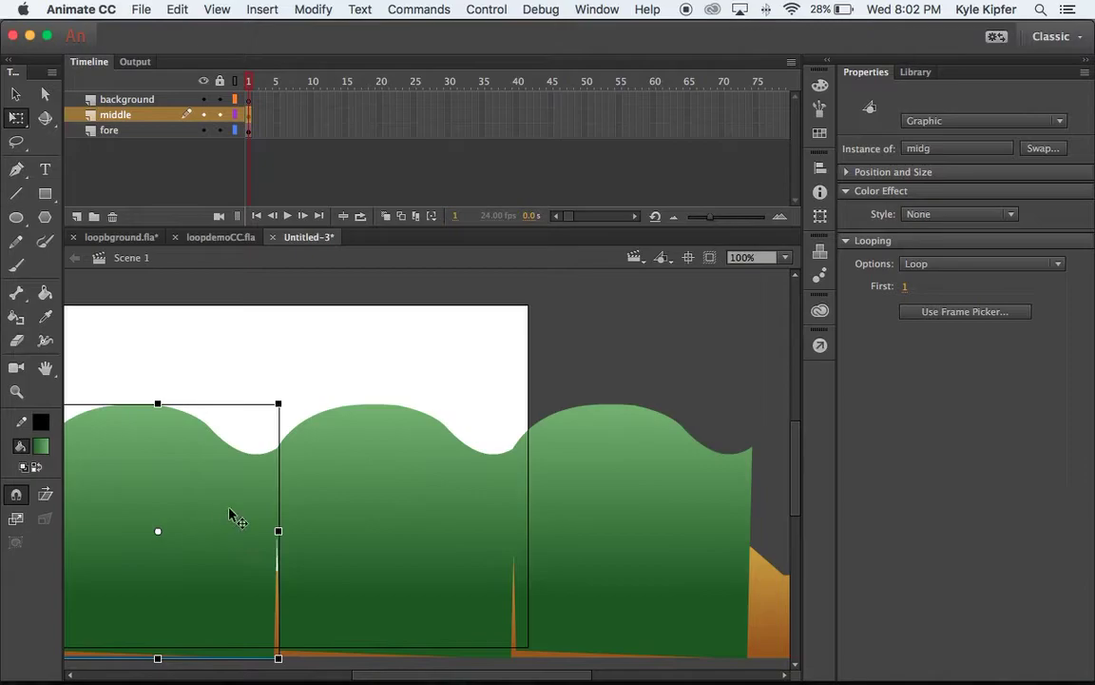
pyautogui.click(306, 348)
pyautogui.click(207, 503)
# - Inside midg, stretch the hill shape wider, then go back to Scene 1
pyautogui.doubleClick(207, 503)
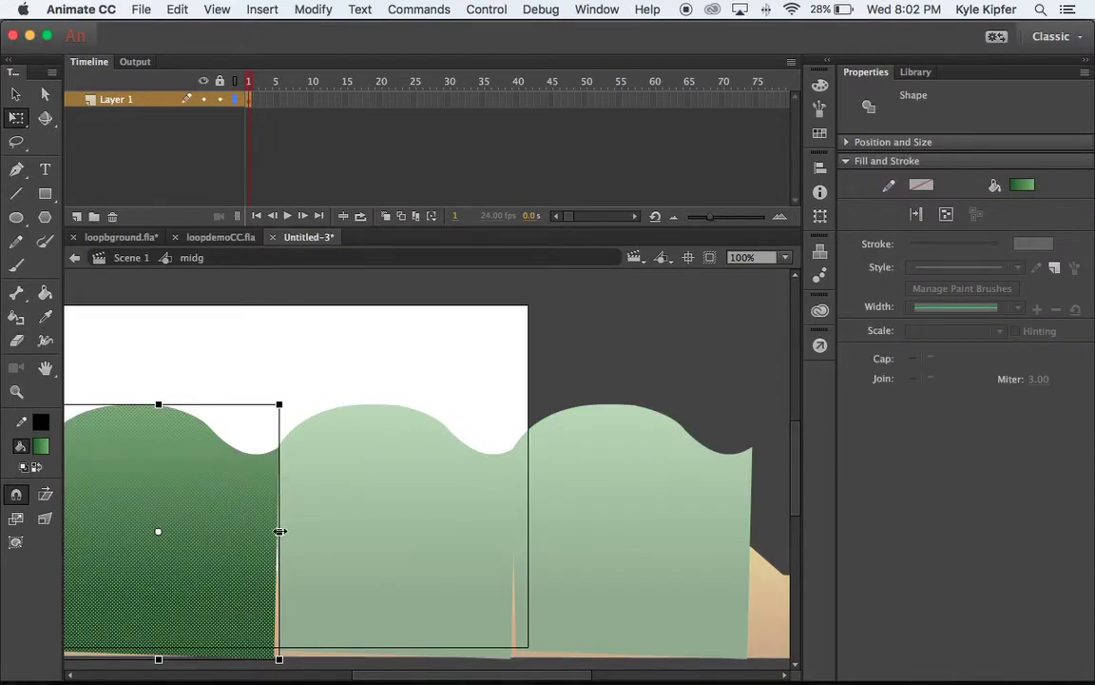
pyautogui.moveTo(280, 531); pyautogui.dragTo(305, 530)
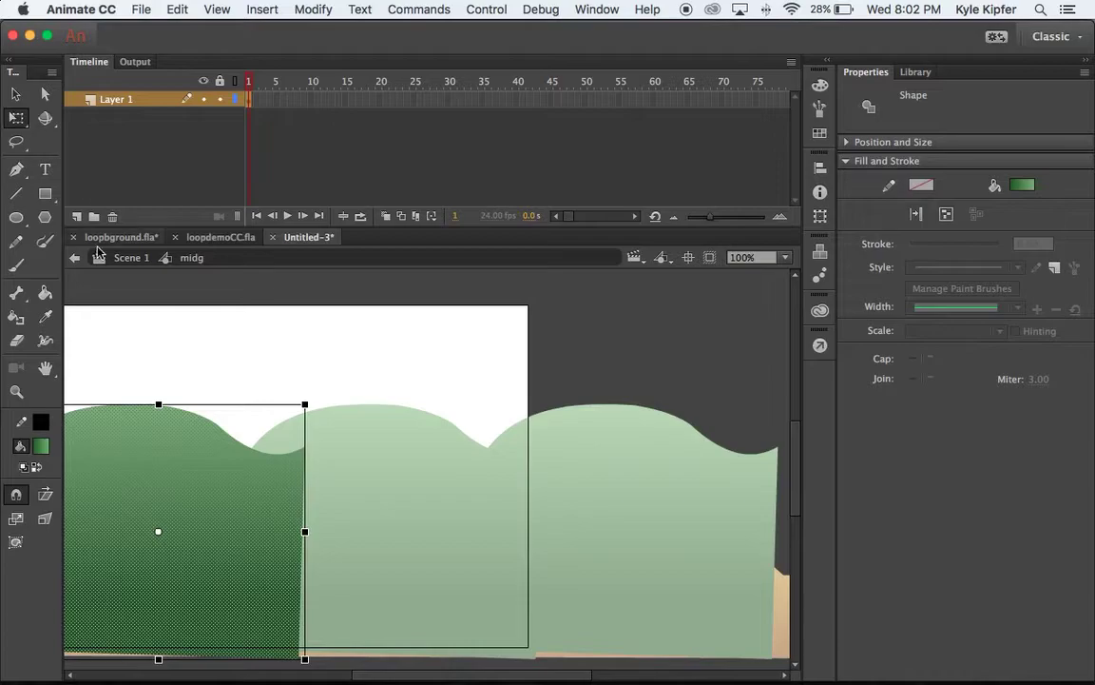
pyautogui.click(139, 260)
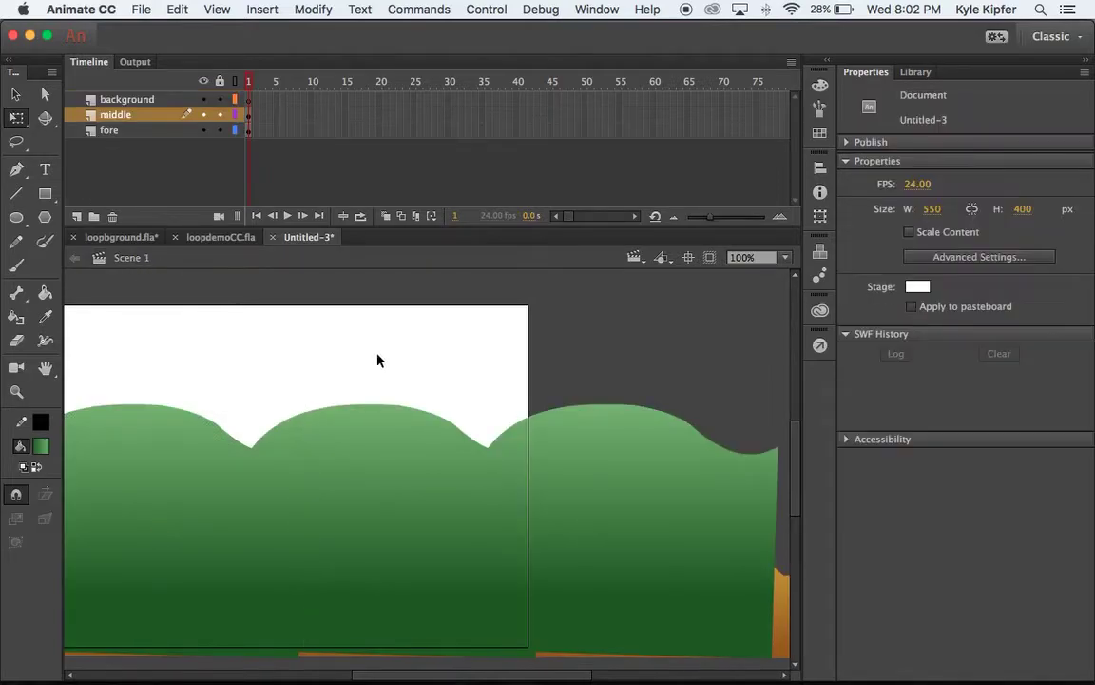
# - Shift the midg hill copies rightward so the rightmost extends past the stage edge
pyautogui.moveTo(396, 534); pyautogui.dragTo(443, 532)
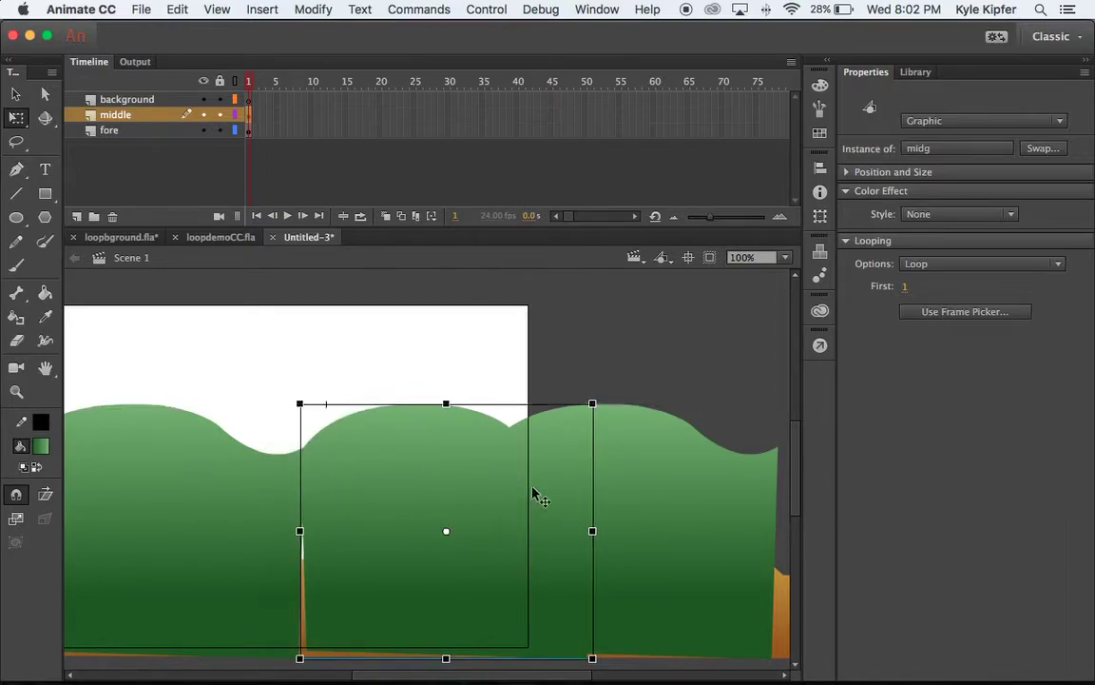
pyautogui.click(645, 355)
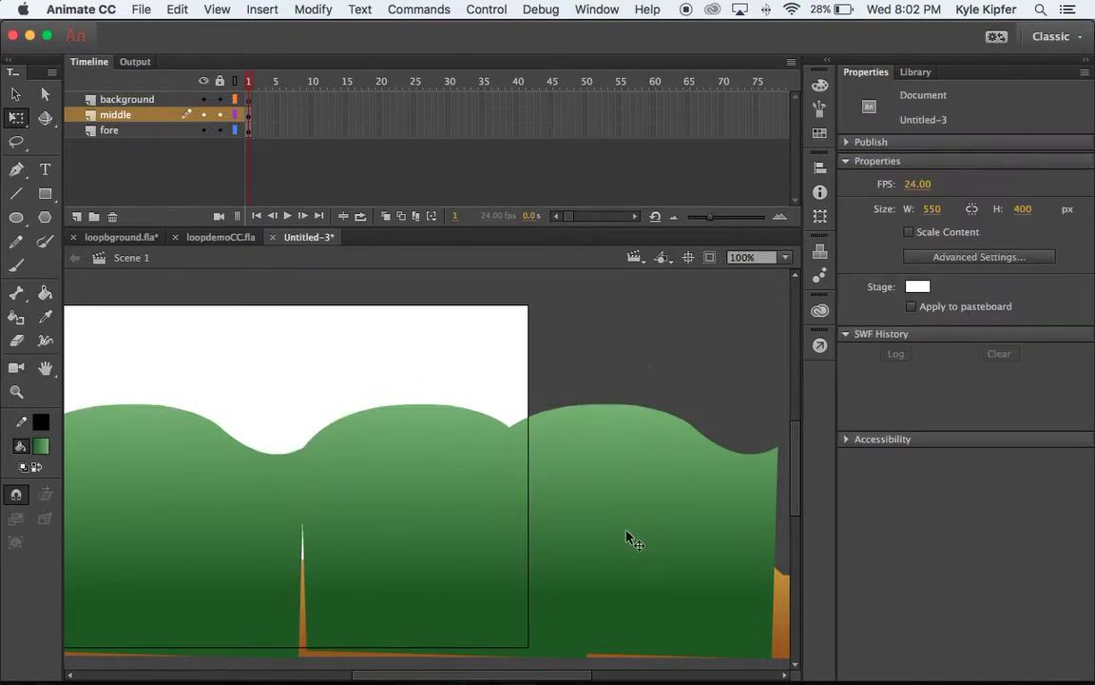
pyautogui.click(623, 538)
pyautogui.moveTo(633, 532); pyautogui.dragTo(697, 533)
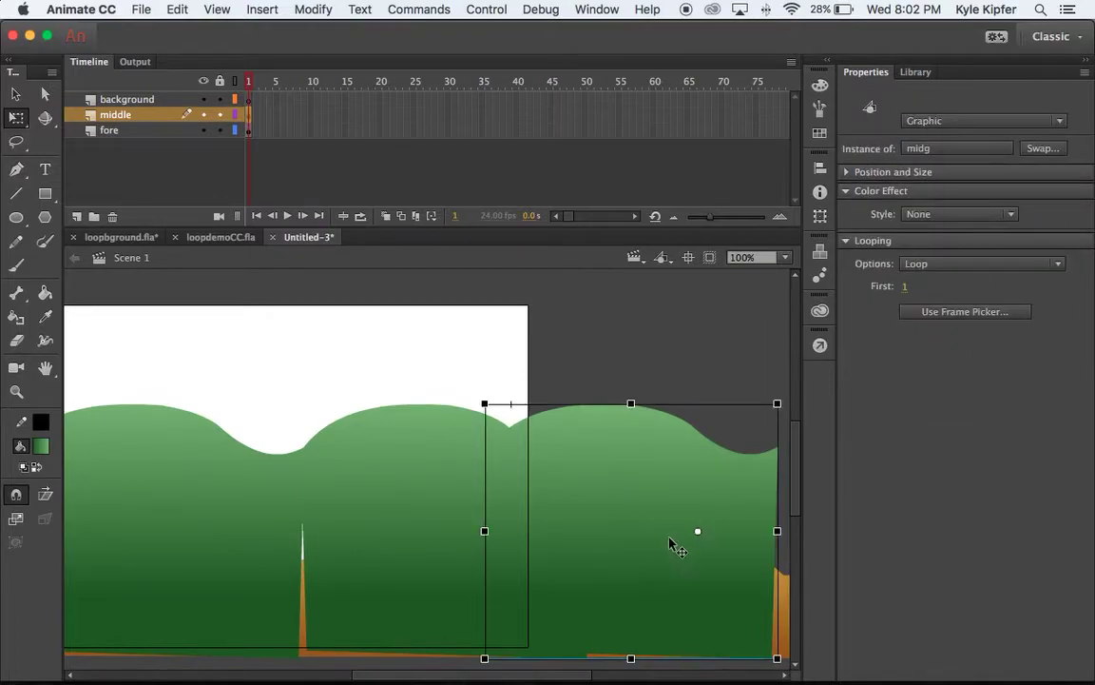
pyautogui.moveTo(658, 497); pyautogui.dragTo(748, 489)
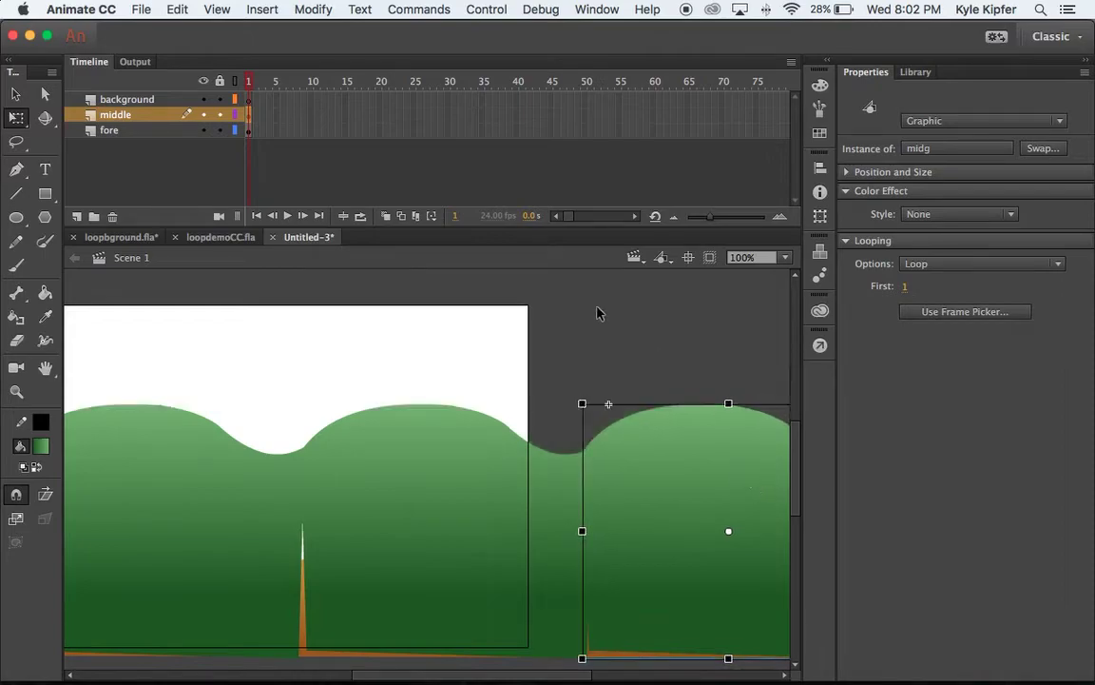
# - Zoom the view out to 50% to see all three midg hill copies
pyautogui.click(619, 333)
pyautogui.hscroll(3, 592, 495)
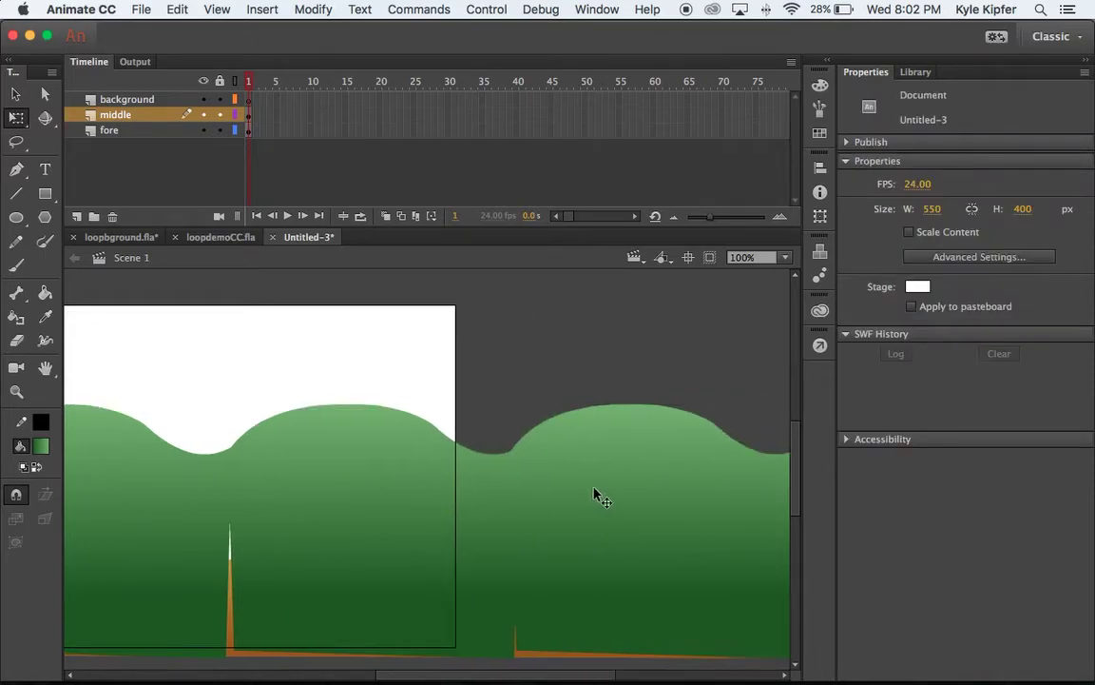
pyautogui.hscroll(-10, 592, 492)
pyautogui.click(614, 513)
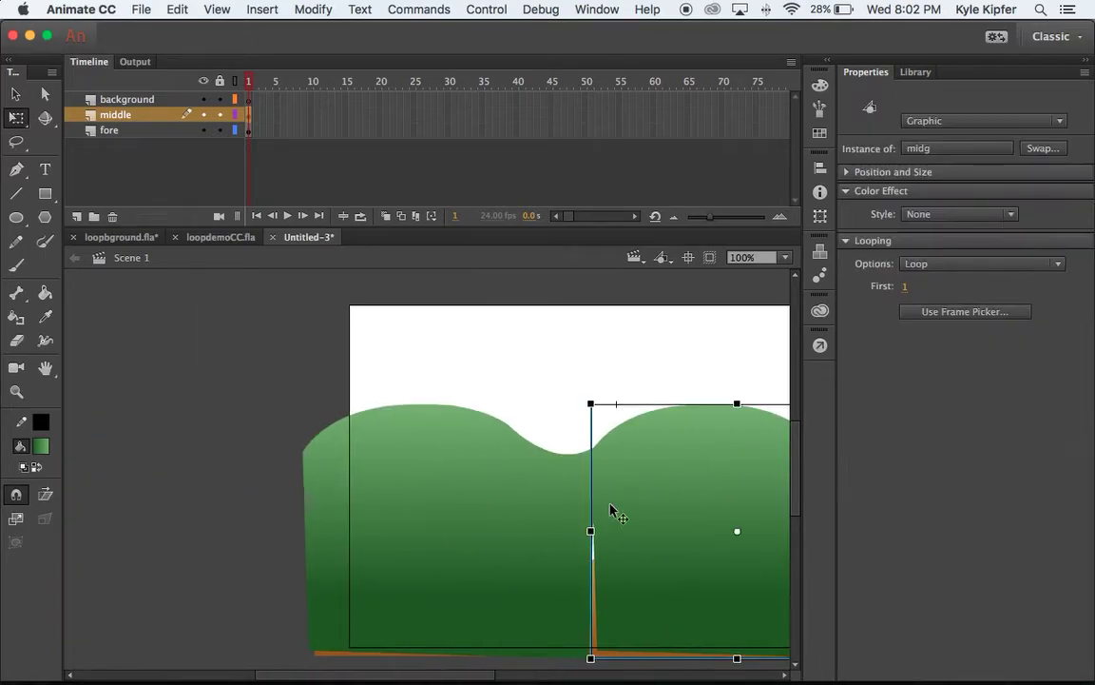
pyautogui.click(16, 390)
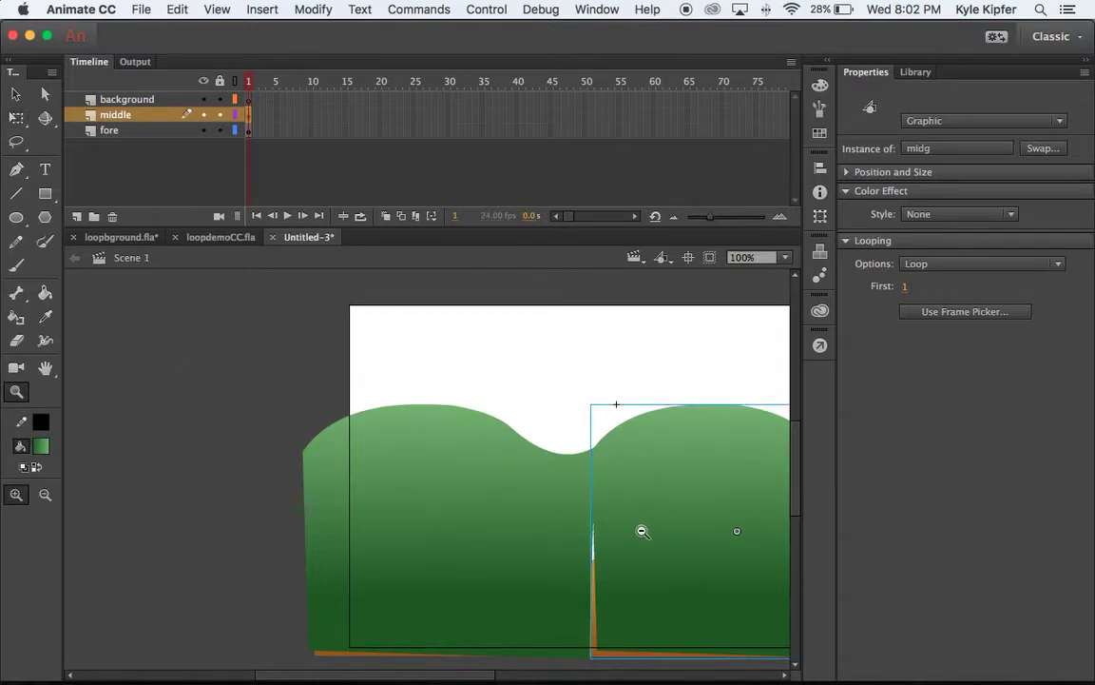
pyautogui.keyDown('alt'); pyautogui.click(642, 531); pyautogui.keyUp('alt')
pyautogui.click(17, 117)
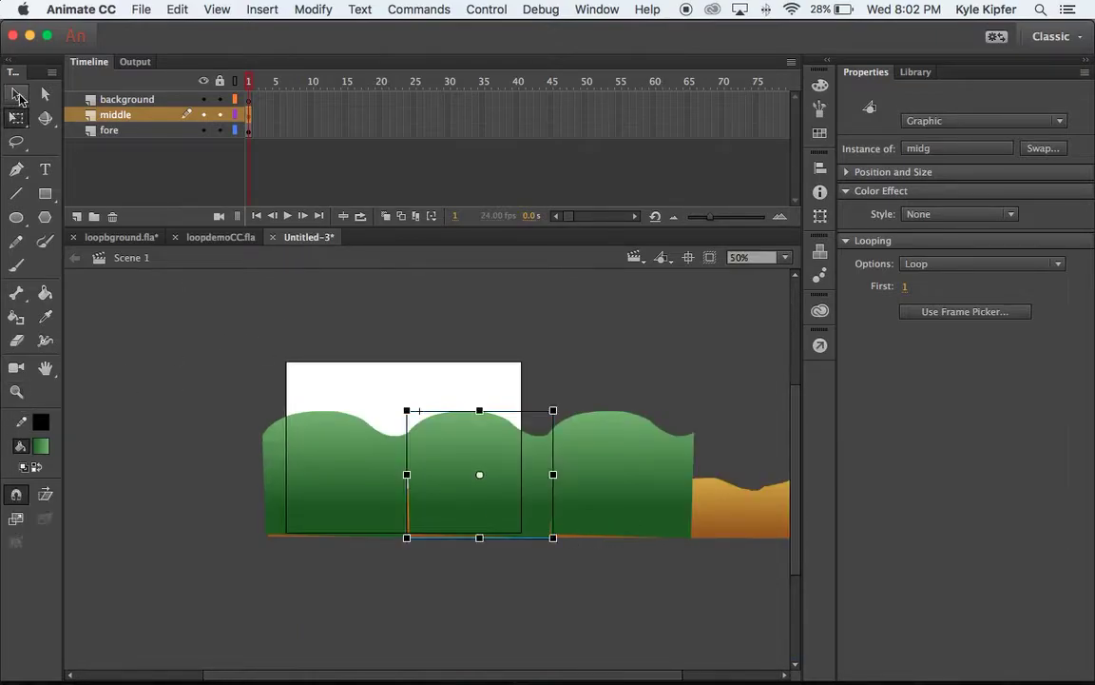
pyautogui.click(18, 96)
pyautogui.click(422, 563)
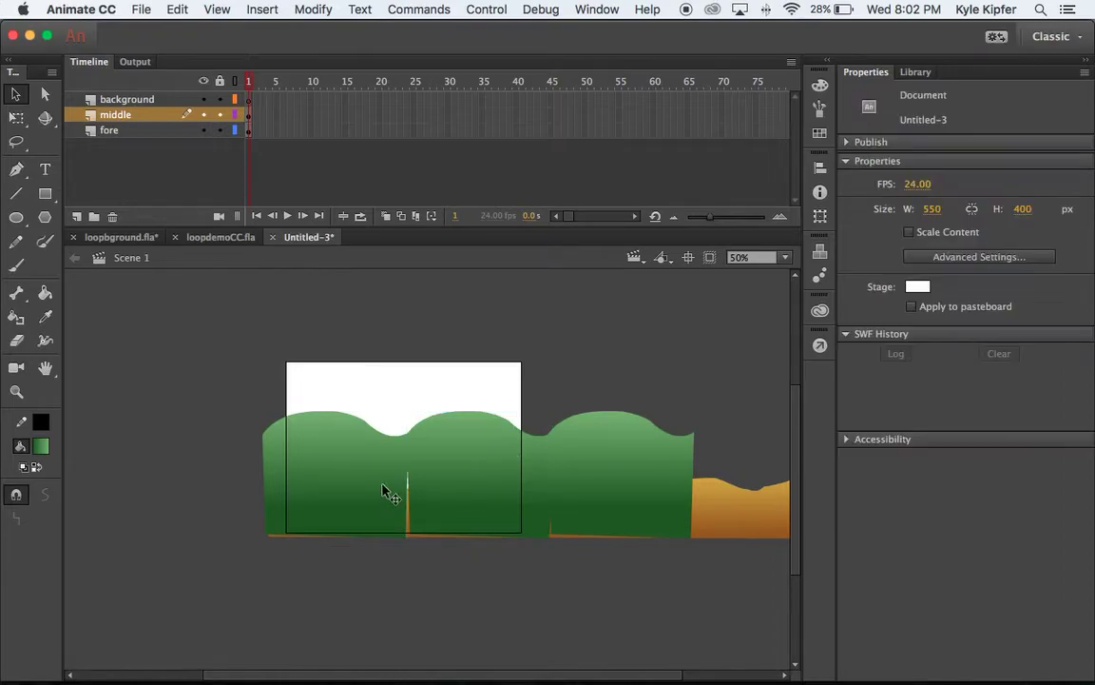
# - Drag the rightmost midg hill copy beside the others and nudge it left to close the gap
pyautogui.click(446, 504)
pyautogui.press('Left')
pyautogui.press('Left')
pyautogui.press('Left')
pyautogui.press('Left')
pyautogui.press('Left')
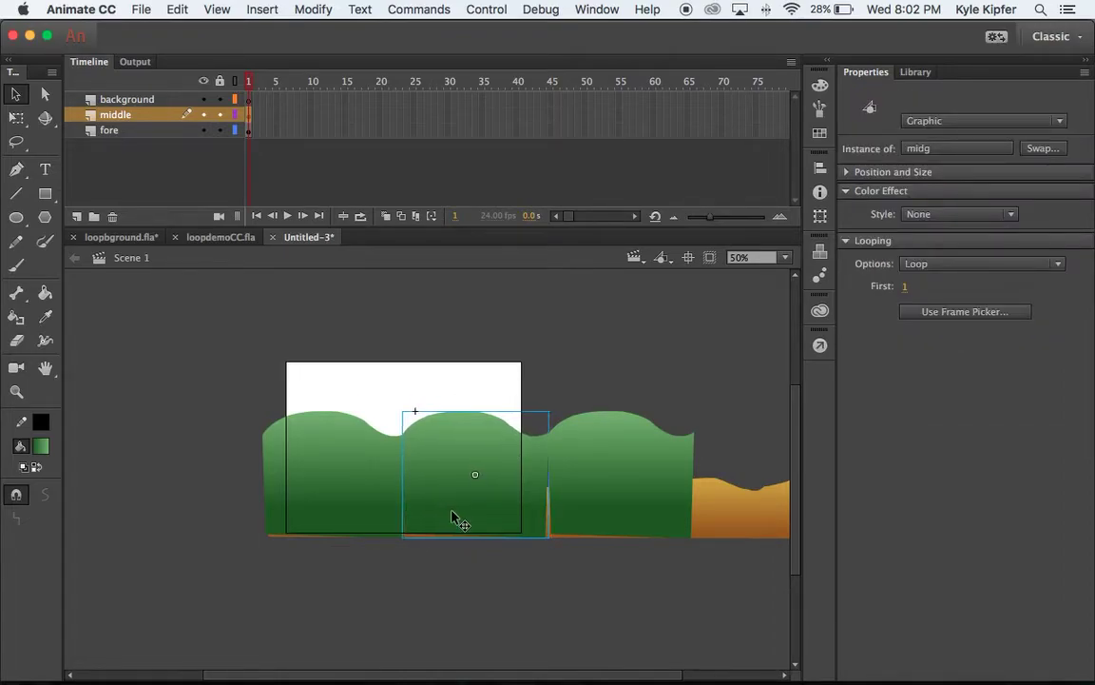
pyautogui.moveTo(476, 506); pyautogui.dragTo(650, 477)
pyautogui.press('Left')
pyautogui.press('Left')
pyautogui.press('Left')
pyautogui.press('Left')
pyautogui.press('Left')
pyautogui.press('Left')
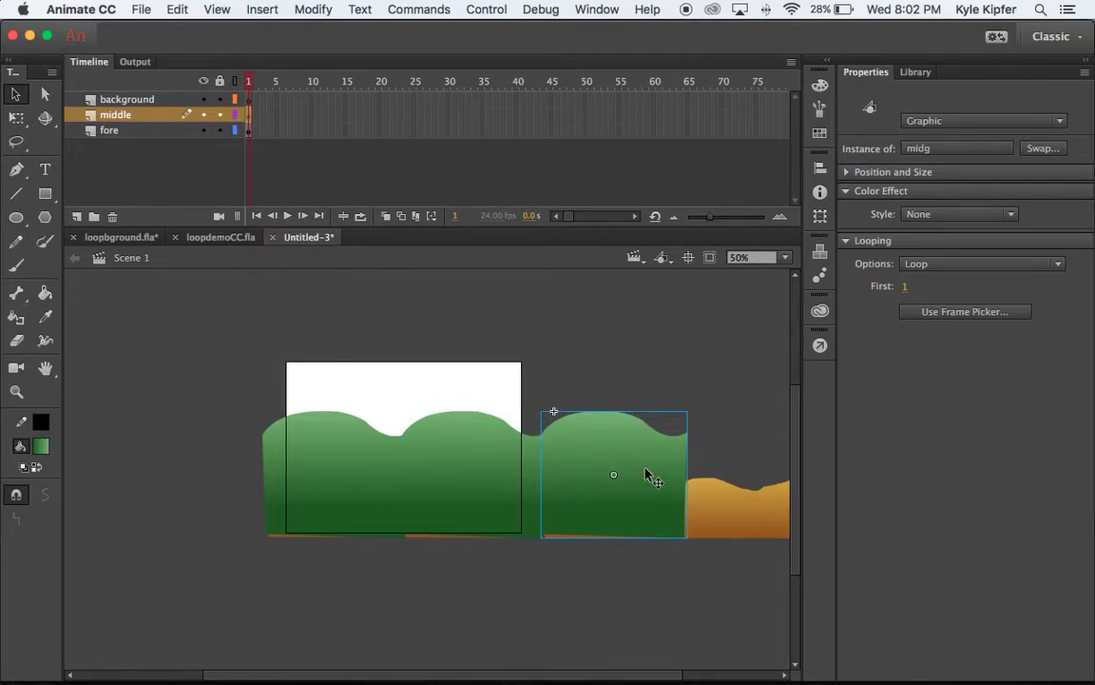
# - Zoom back to 100% and select all three midg hill copies
pyautogui.click(566, 351)
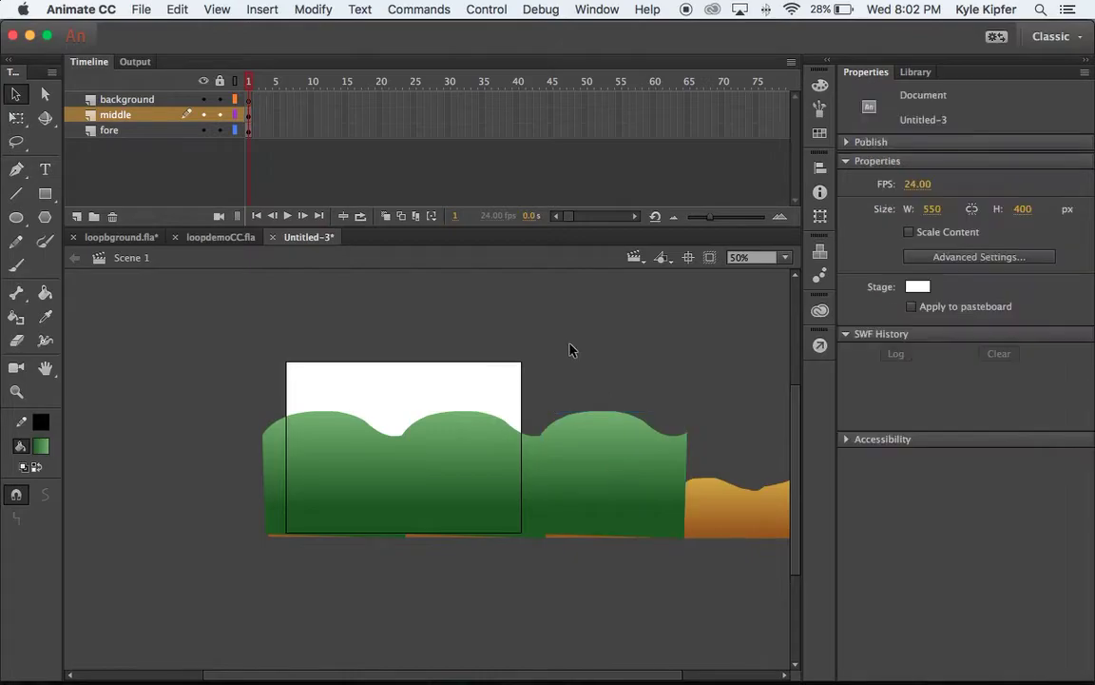
pyautogui.press('z')
pyautogui.click(533, 437)
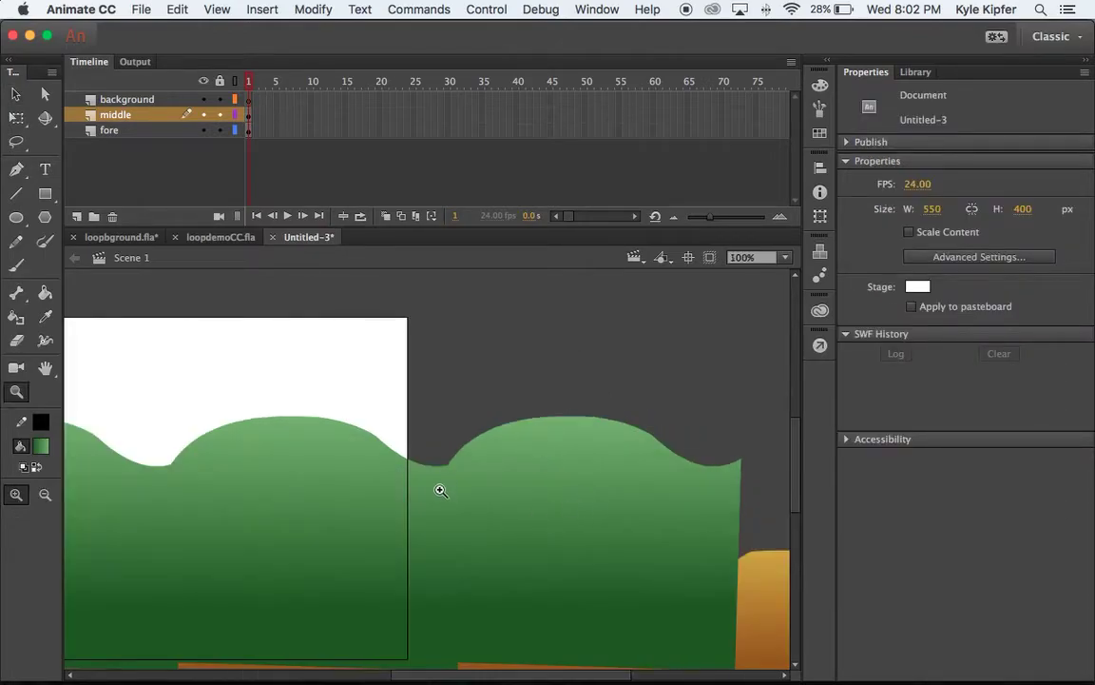
pyautogui.hscroll(-5, 438, 461)
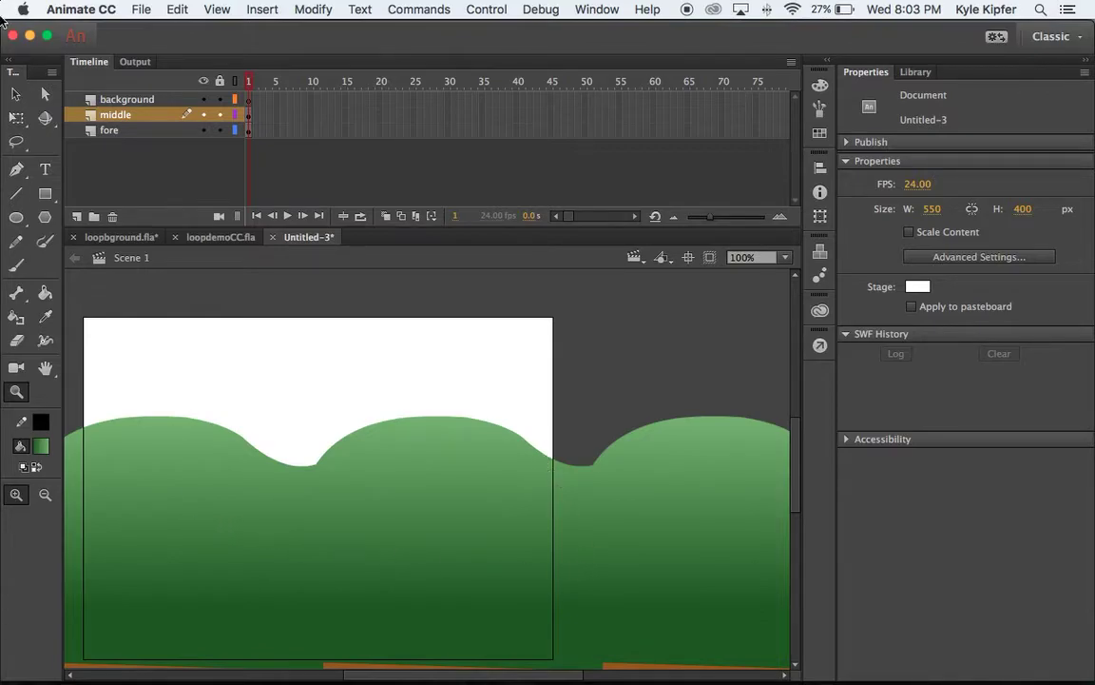
pyautogui.click(19, 96)
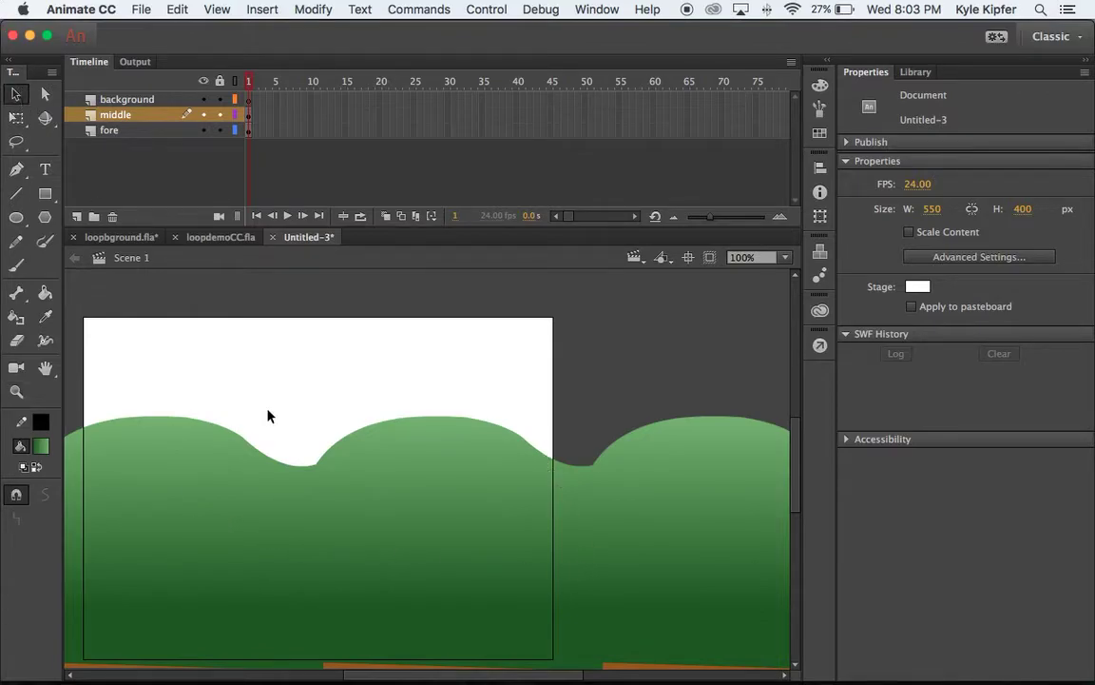
pyautogui.click(210, 518)
pyautogui.keyDown('shift'); pyautogui.click(457, 514); pyautogui.keyUp('shift')
pyautogui.keyDown('shift'); pyautogui.click(705, 505); pyautogui.keyUp('shift')
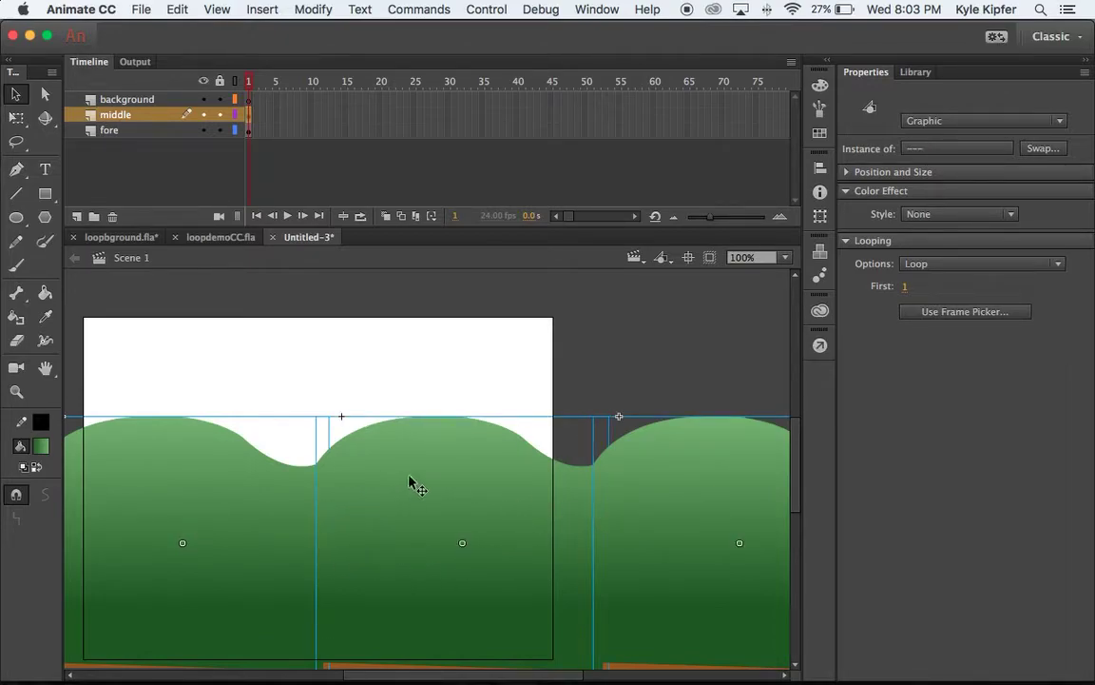
pyautogui.scroll(-3, 408, 519)
# - Convert the three selected hill copies into a graphic symbol named mid
pyautogui.rightClick(398, 437)
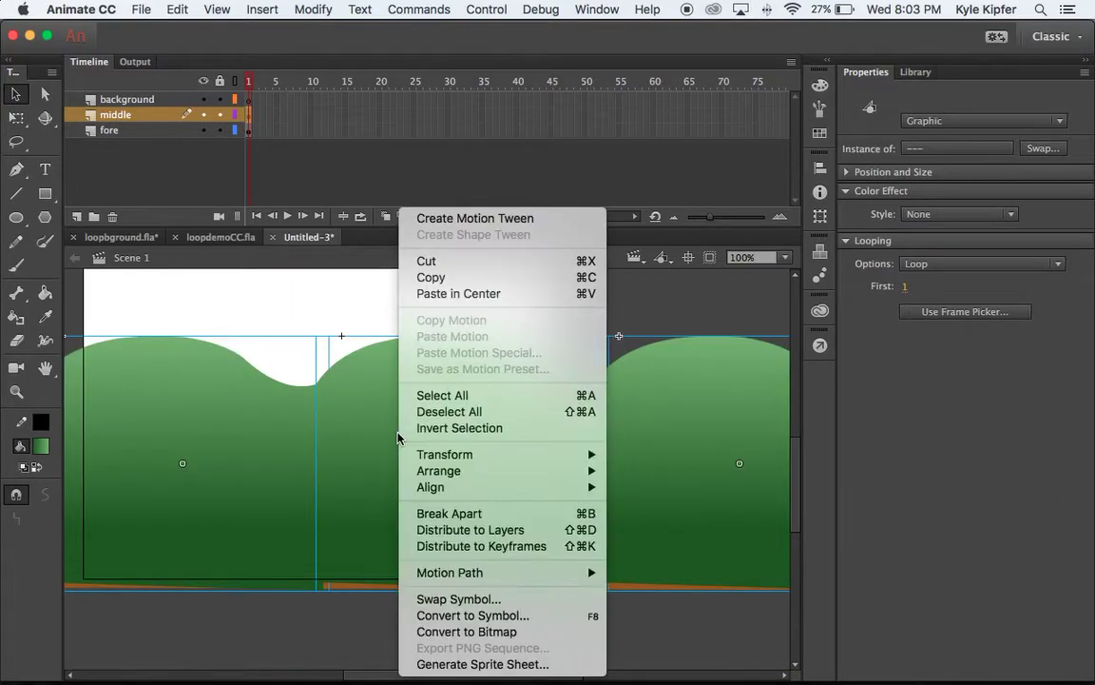
pyautogui.click(494, 616)
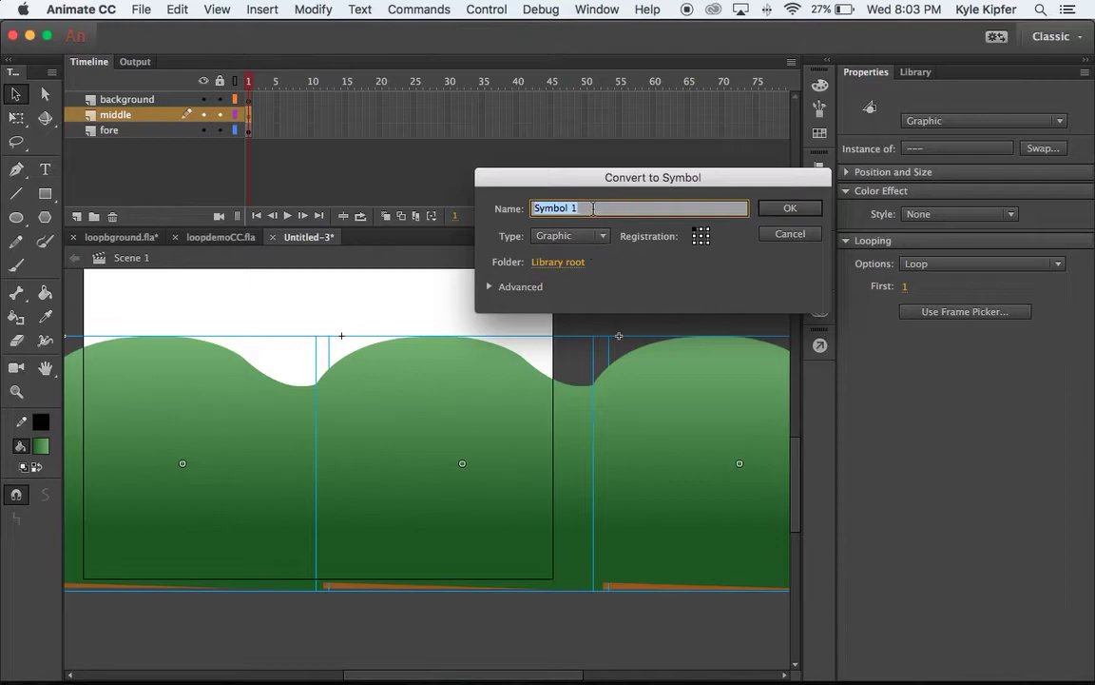
pyautogui.write('mid')
pyautogui.press('Return')
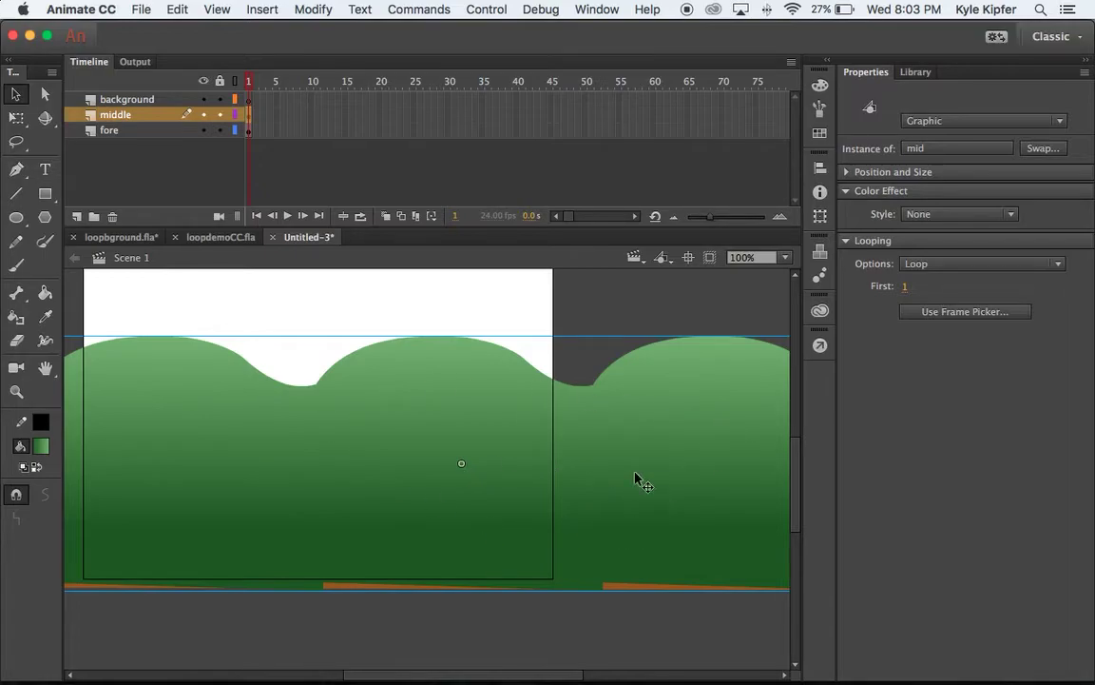
# - Enter the mid symbol to inspect the joined hills
pyautogui.doubleClick(412, 382)
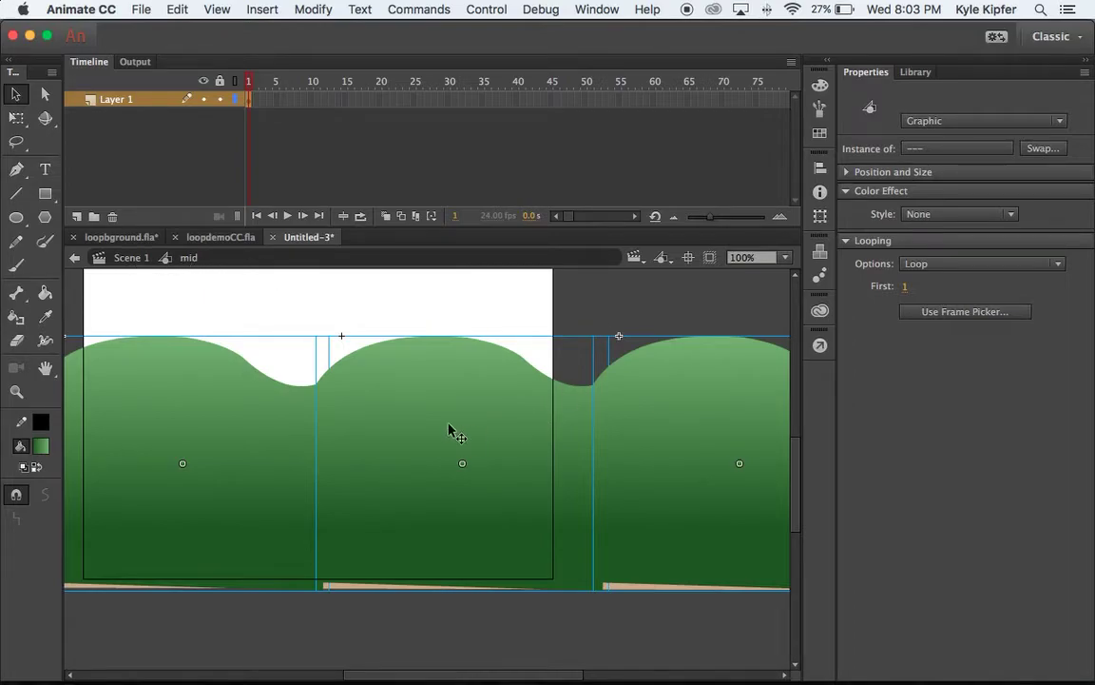
pyautogui.hscroll(-5, 408, 398)
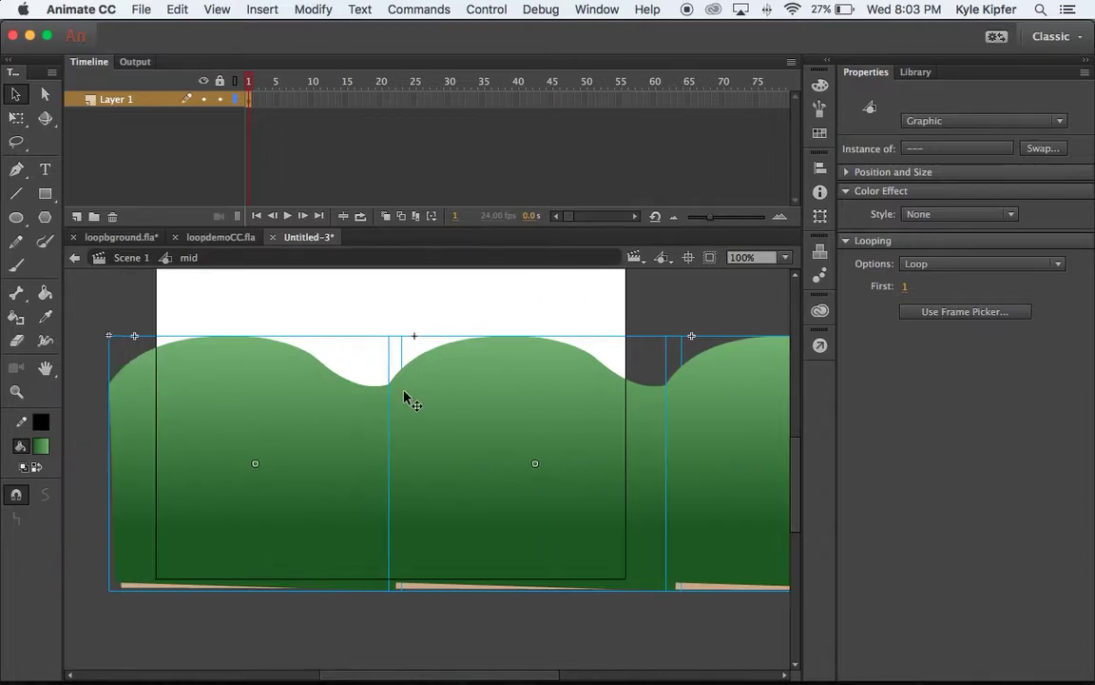
pyautogui.hscroll(7, 405, 395)
pyautogui.hscroll(-3, 404, 396)
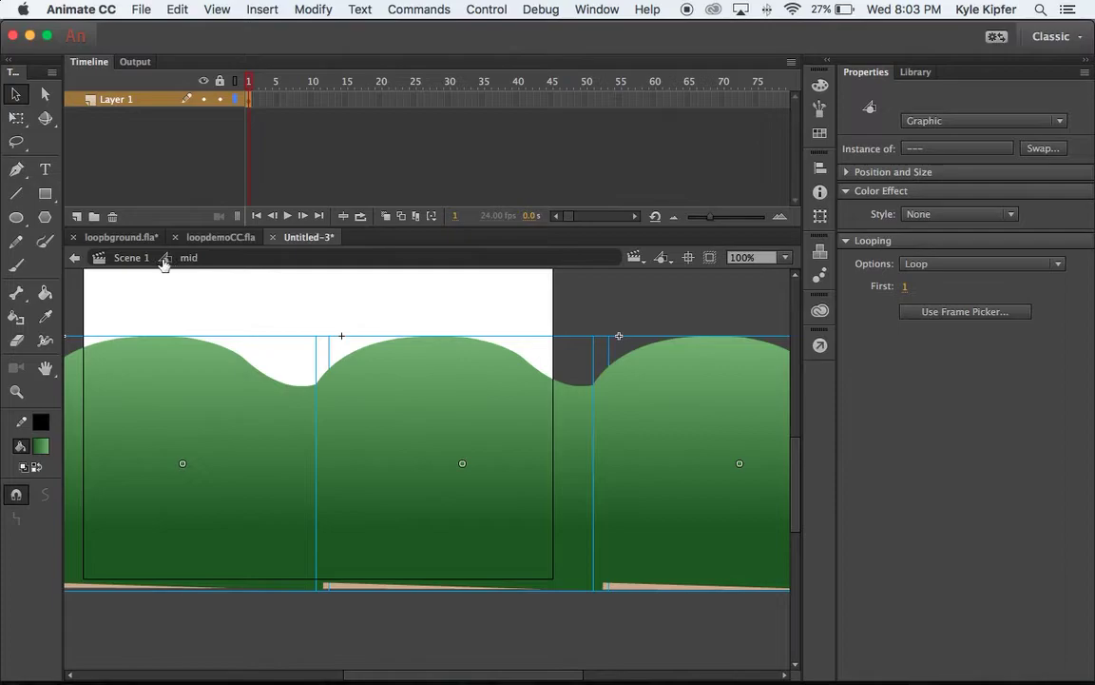
# - Back in Scene 1, shift the mid hills slightly left and zoom out to 50%
pyautogui.click(124, 258)
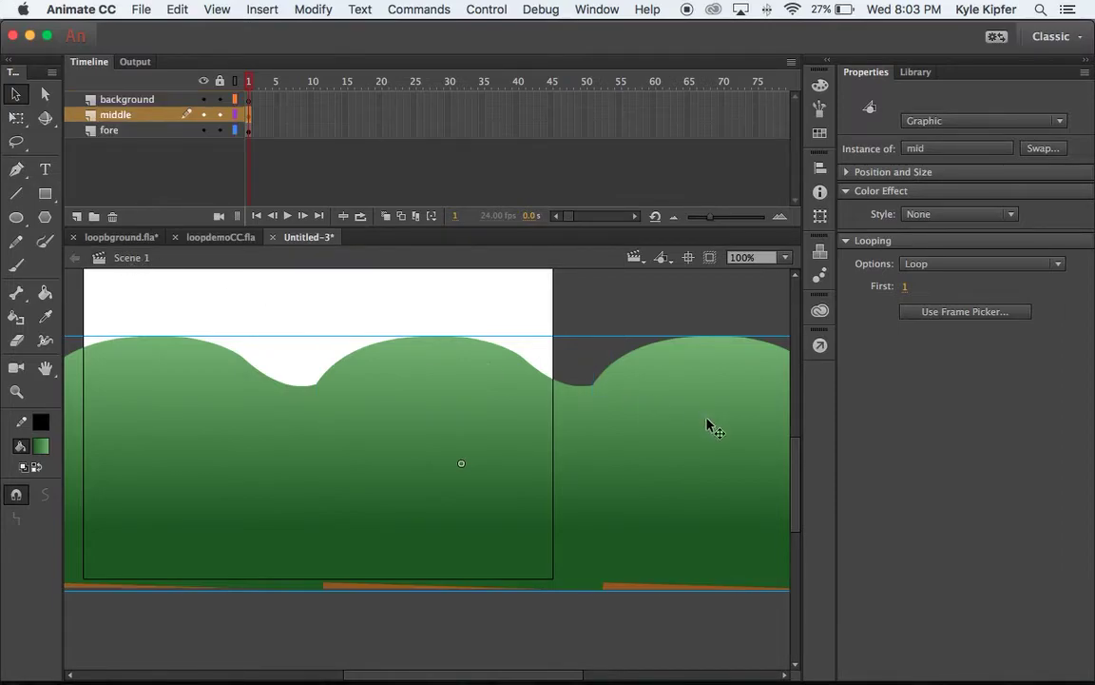
pyautogui.moveTo(709, 423); pyautogui.dragTo(692, 421)
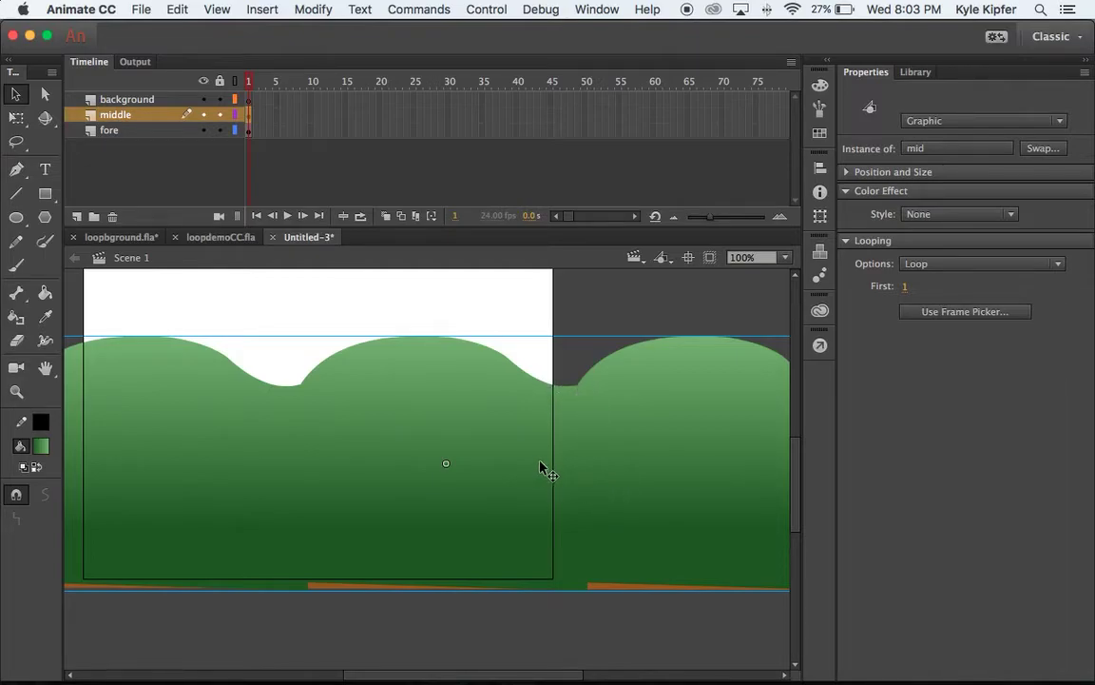
pyautogui.hscroll(6, 545, 465)
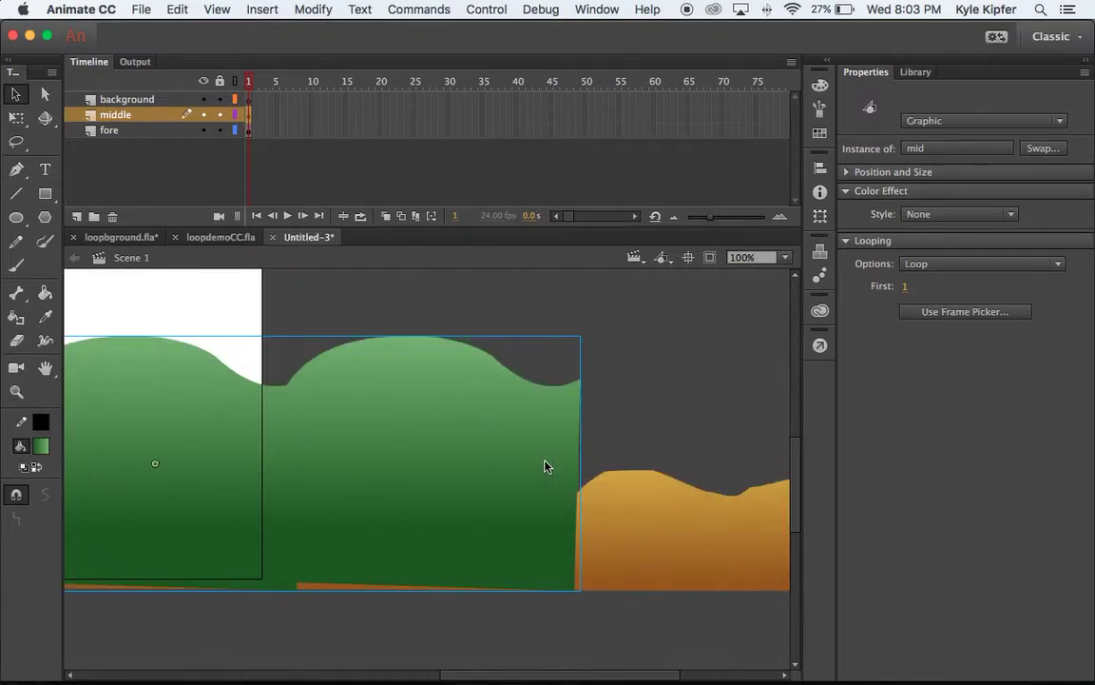
pyautogui.hscroll(-8, 545, 466)
pyautogui.press('z')
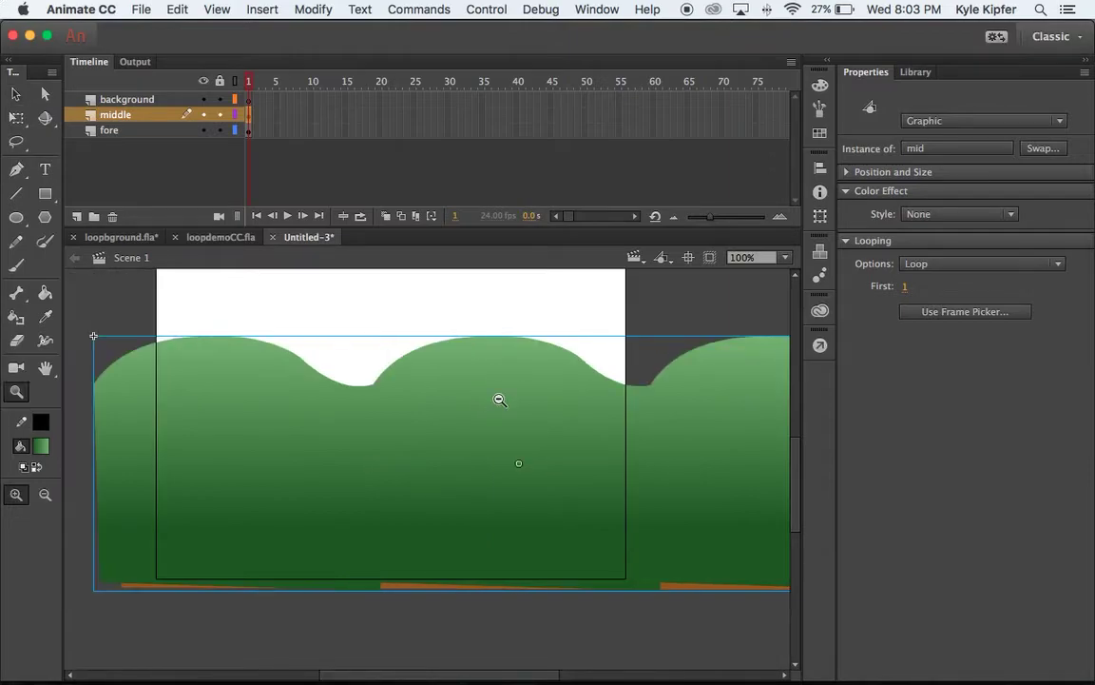
pyautogui.keyDown('alt'); pyautogui.click(494, 404); pyautogui.keyUp('alt')
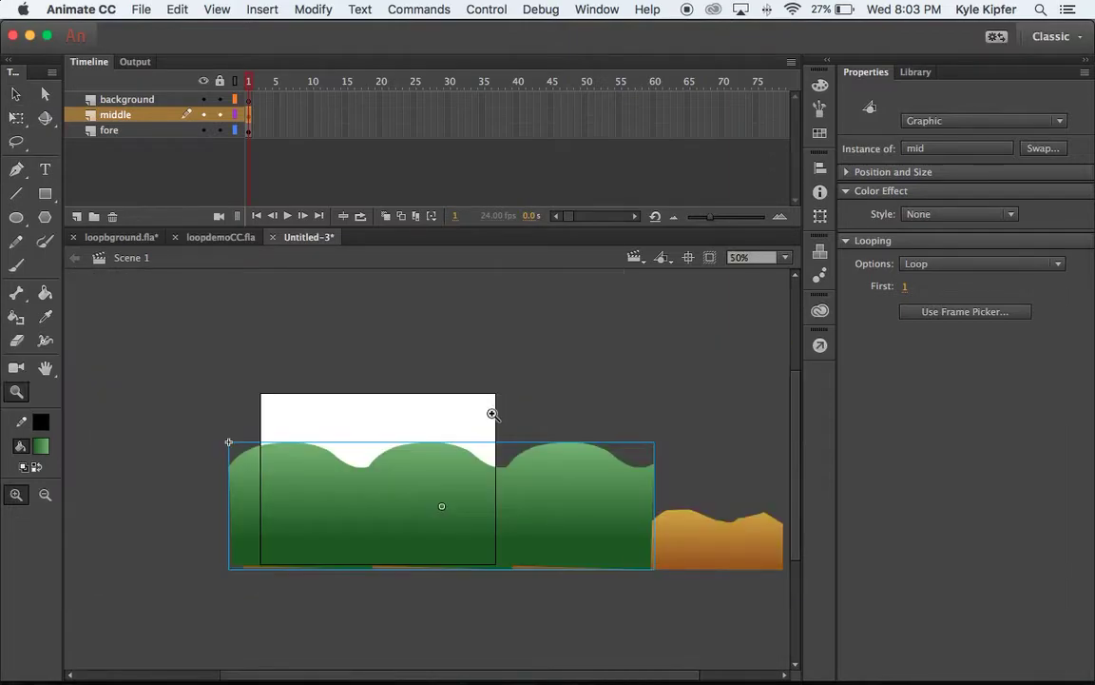
# - On the background layer, pen-draw a closed four-corner outline slightly larger than the stage
pyautogui.click(250, 100)
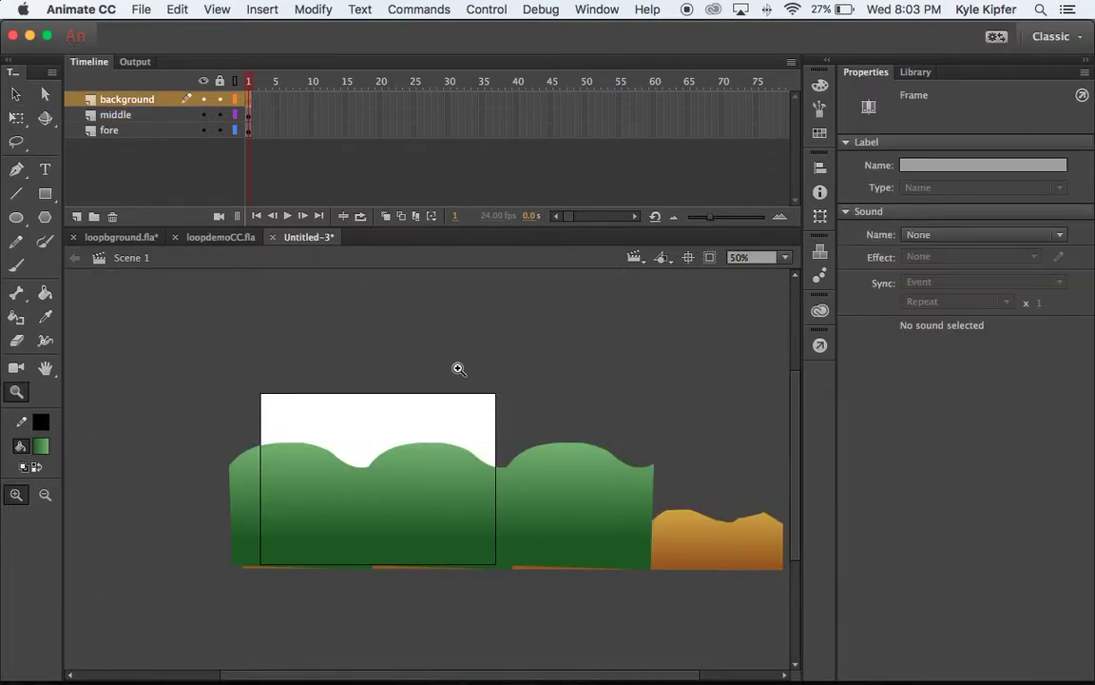
pyautogui.click(16, 169)
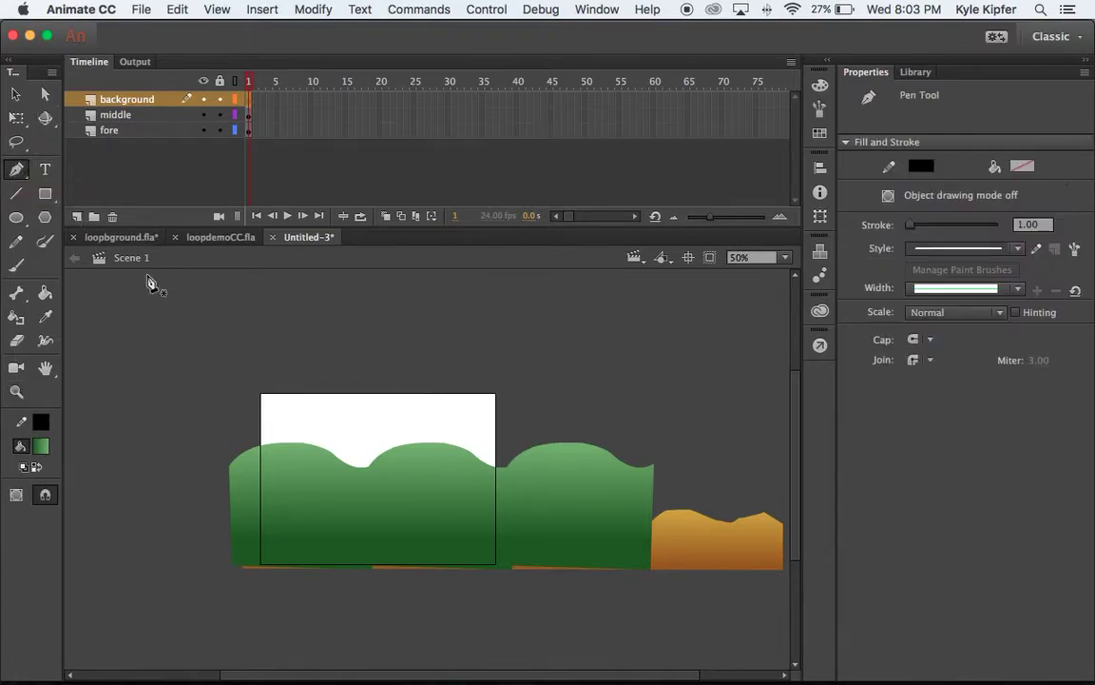
pyautogui.click(245, 420)
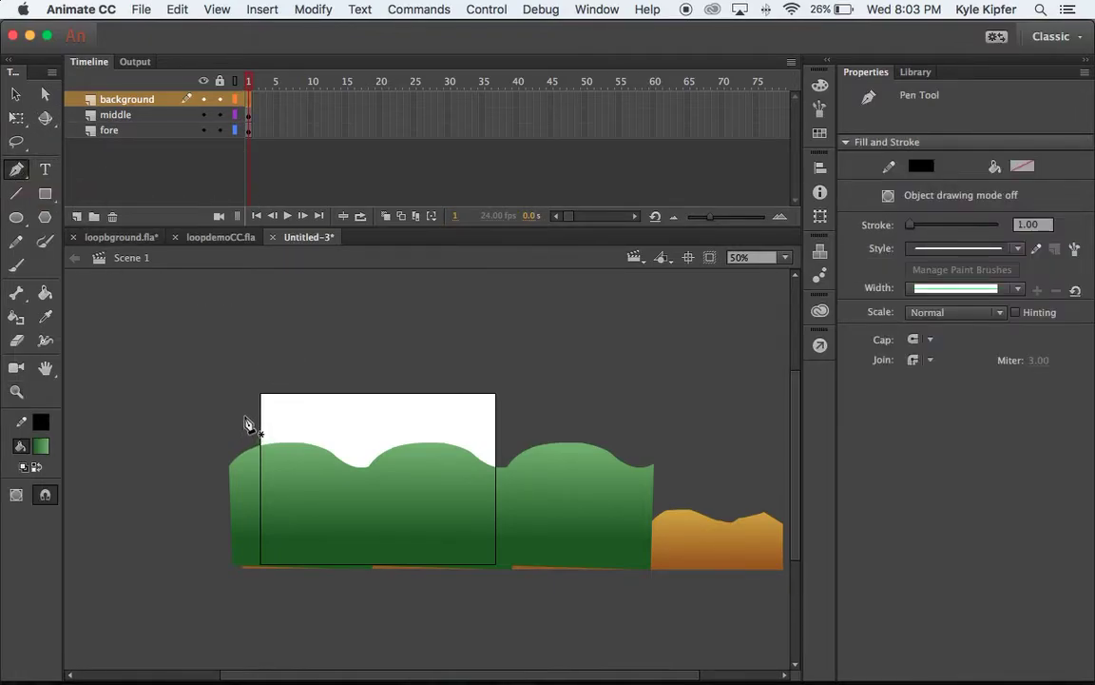
pyautogui.click(506, 424)
pyautogui.click(508, 576)
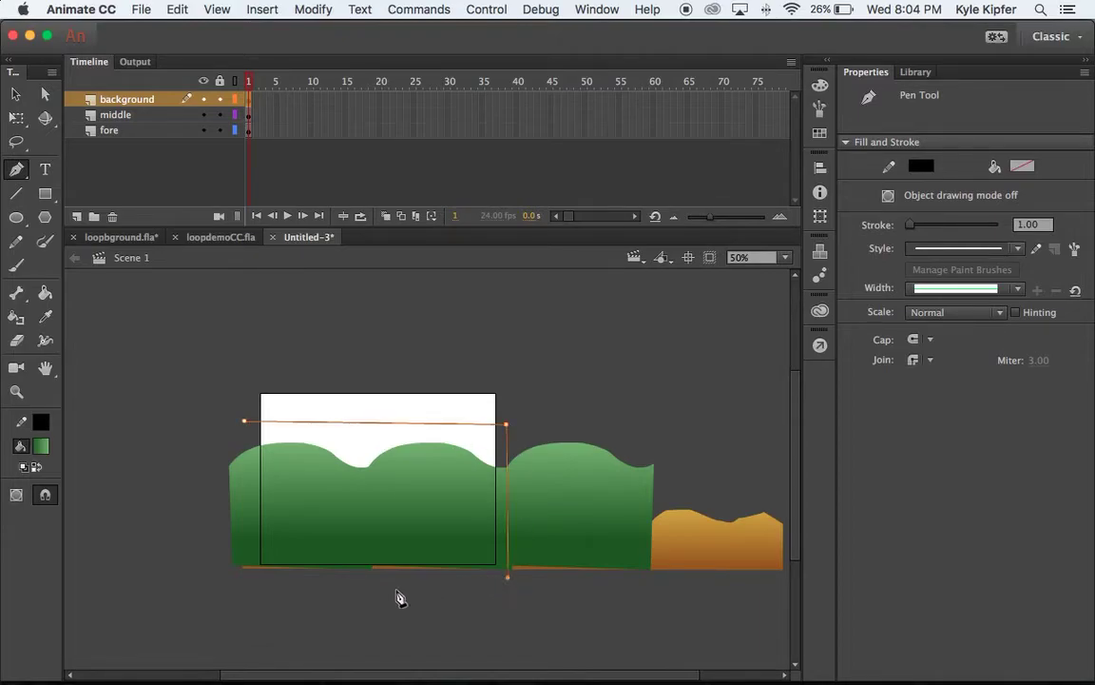
pyautogui.click(249, 579)
pyautogui.click(246, 422)
pyautogui.click(16, 95)
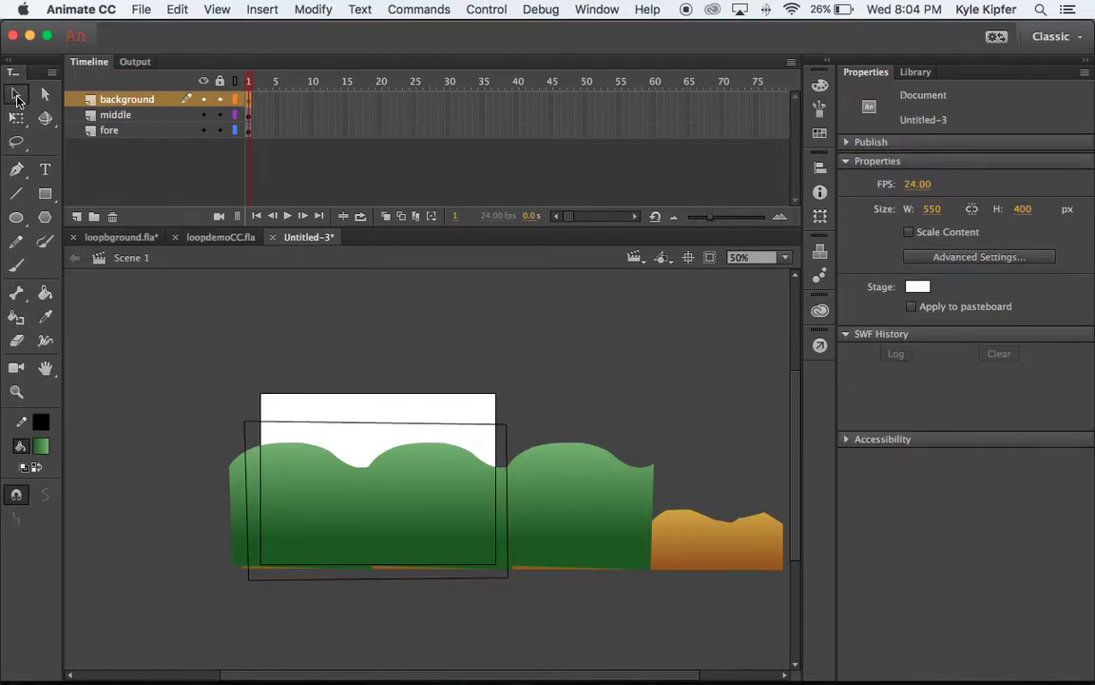
pyautogui.click(41, 446)
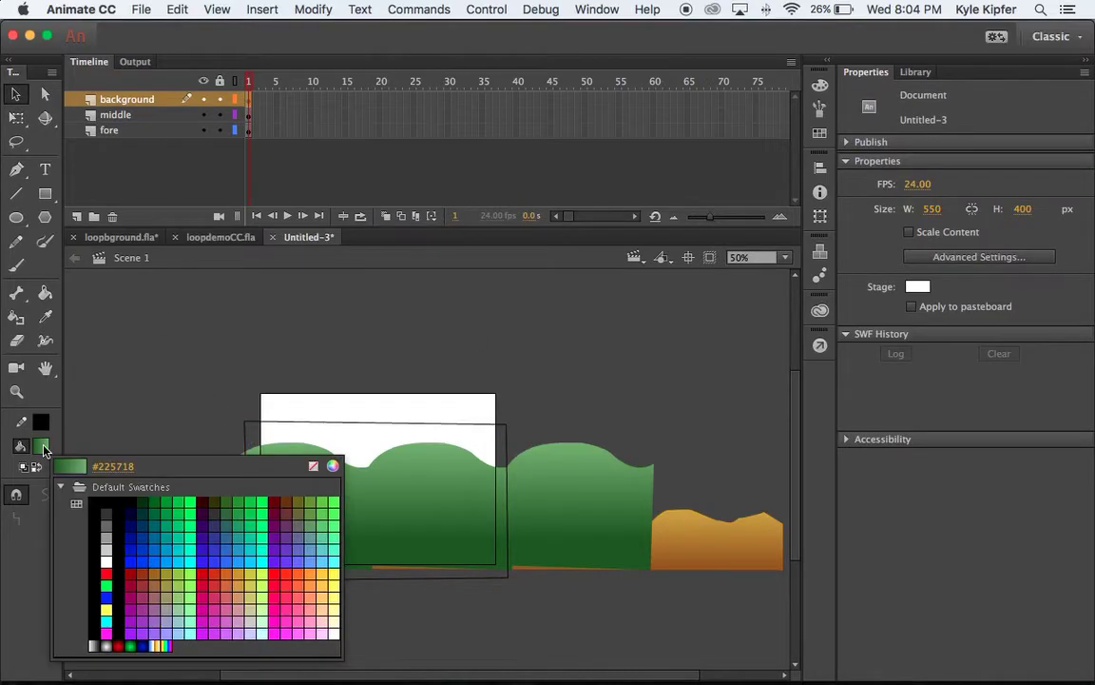
# - Fill the outlined shape with light cyan
pyautogui.click(335, 550)
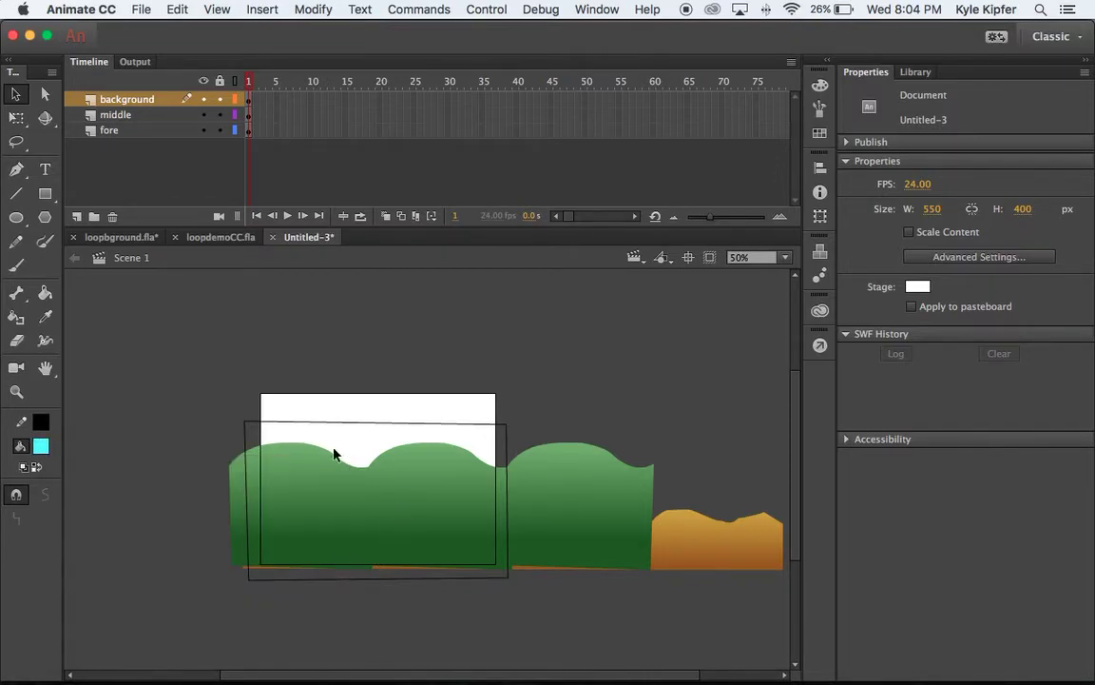
pyautogui.click(45, 293)
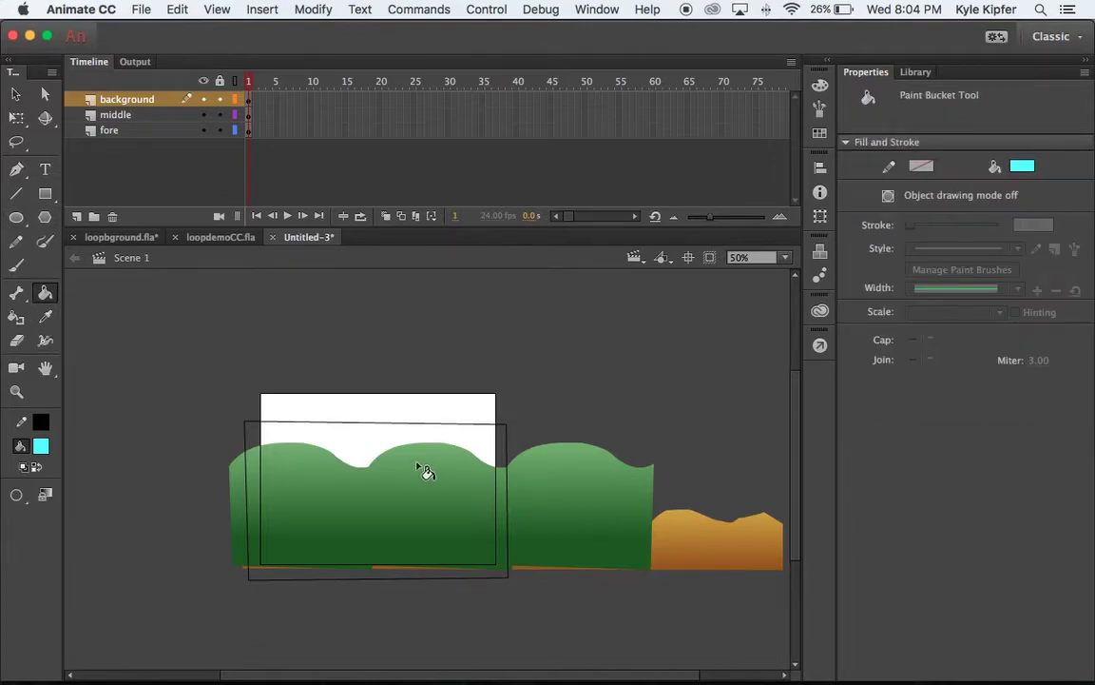
pyautogui.click(360, 445)
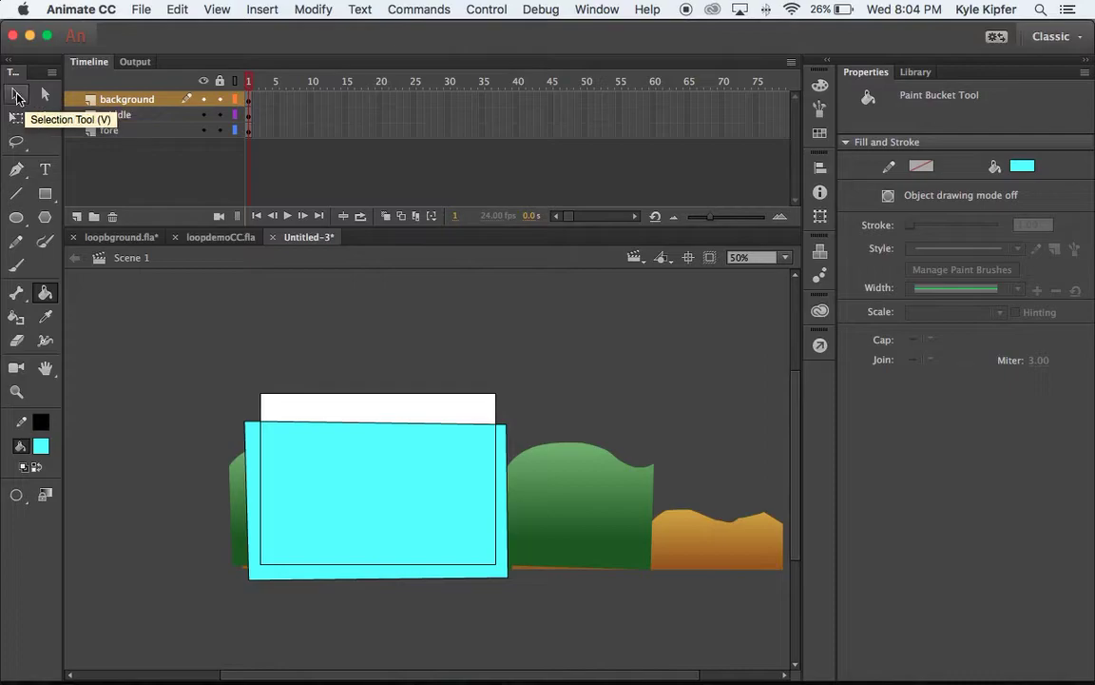
# - Bend the cyan shape's top edge down into a sky band and move the background layer to the bottom
pyautogui.click(15, 93)
pyautogui.moveTo(399, 432); pyautogui.dragTo(423, 433)
pyautogui.moveTo(509, 573); pyautogui.dragTo(469, 590)
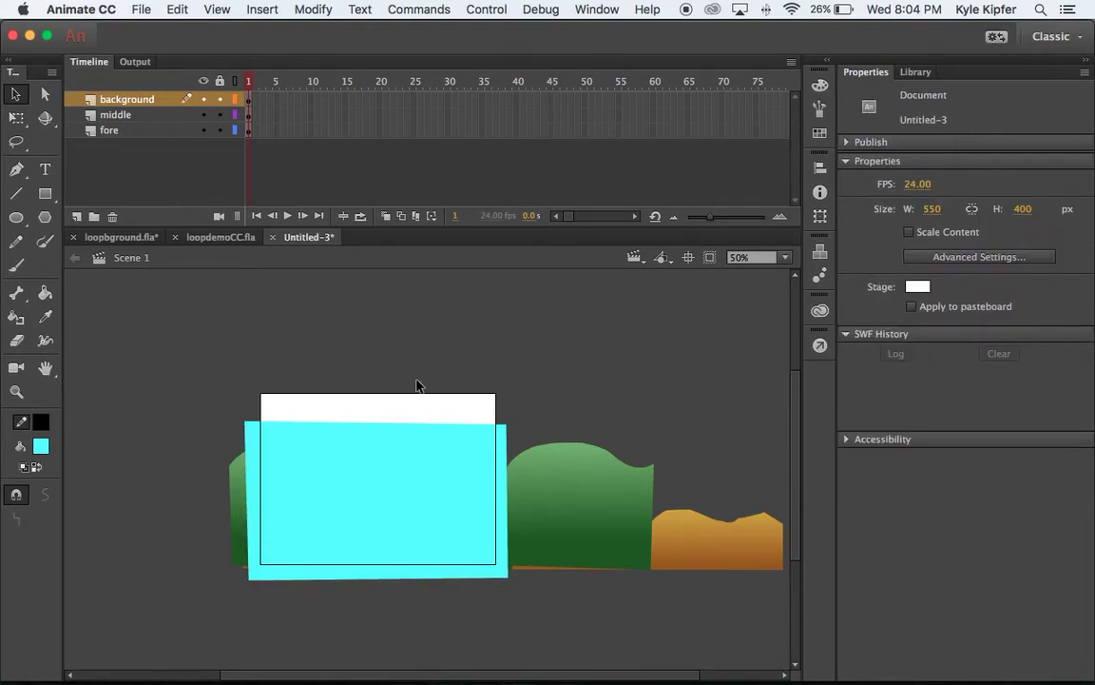
pyautogui.moveTo(384, 427); pyautogui.dragTo(384, 435)
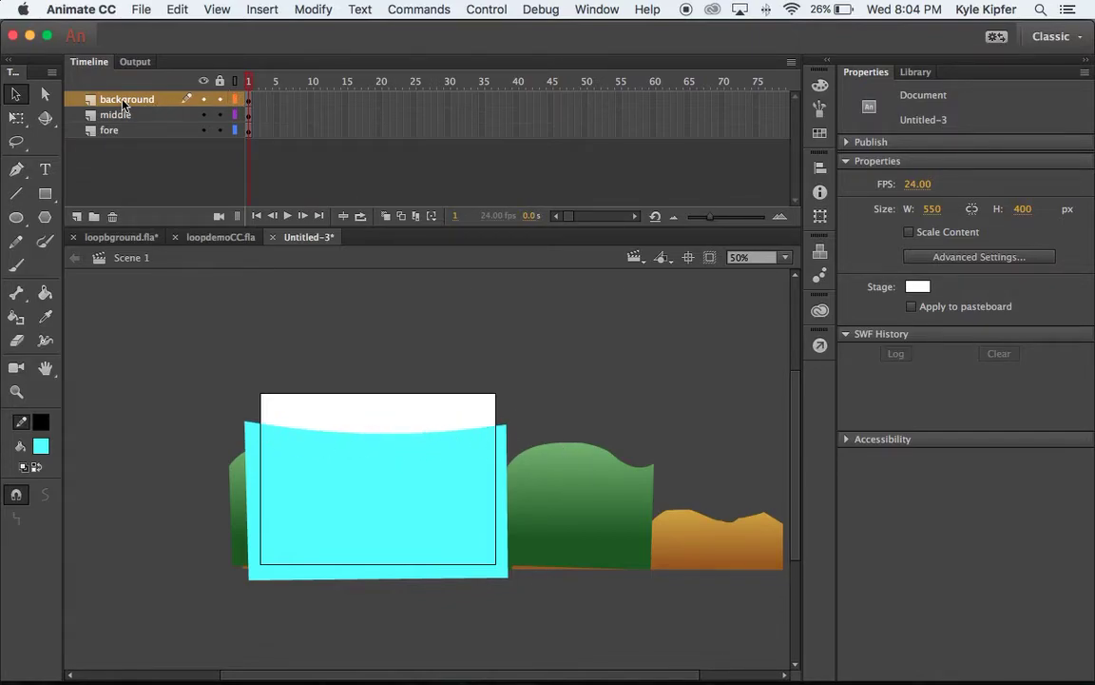
pyautogui.moveTo(111, 99)
pyautogui.mouseDown()
pyautogui.moveTo(121, 142)
pyautogui.moveTo(134, 102)
pyautogui.moveTo(135, 125)
pyautogui.mouseUp()
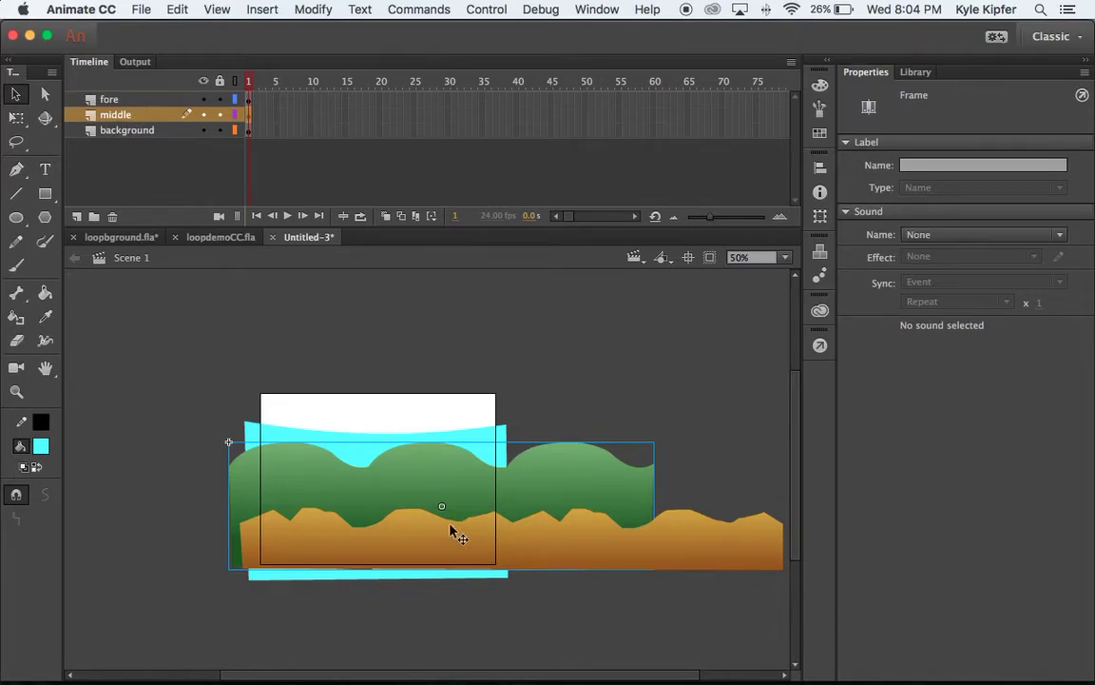
# - Change the stage colour from white to blue #6699FF
pyautogui.click(555, 359)
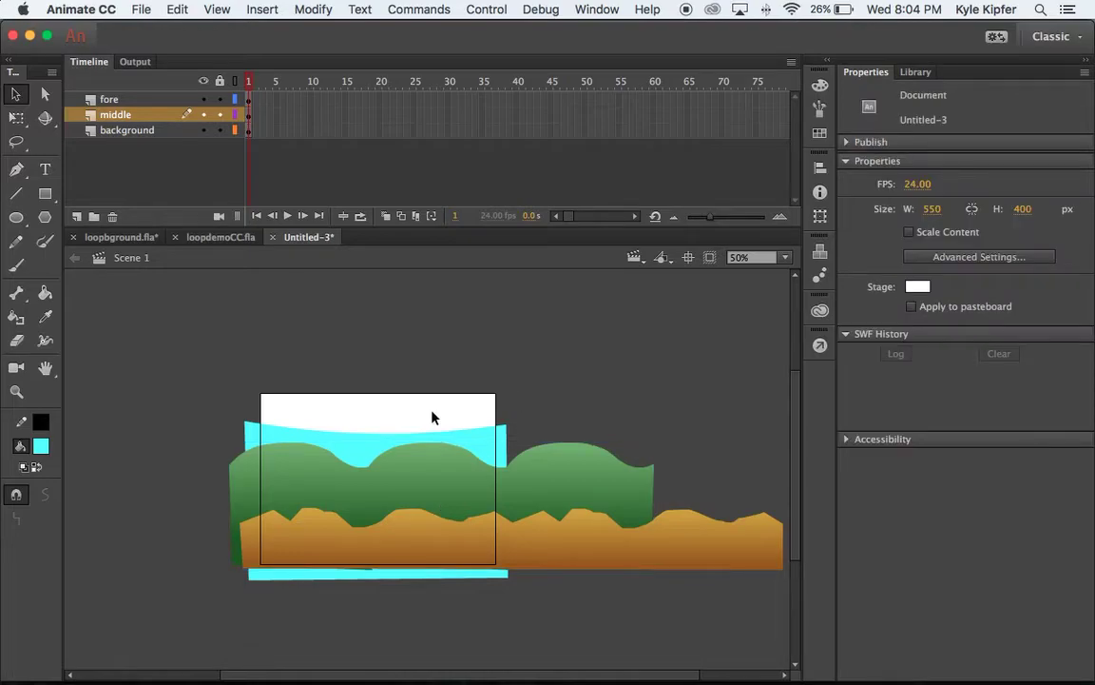
pyautogui.click(917, 286)
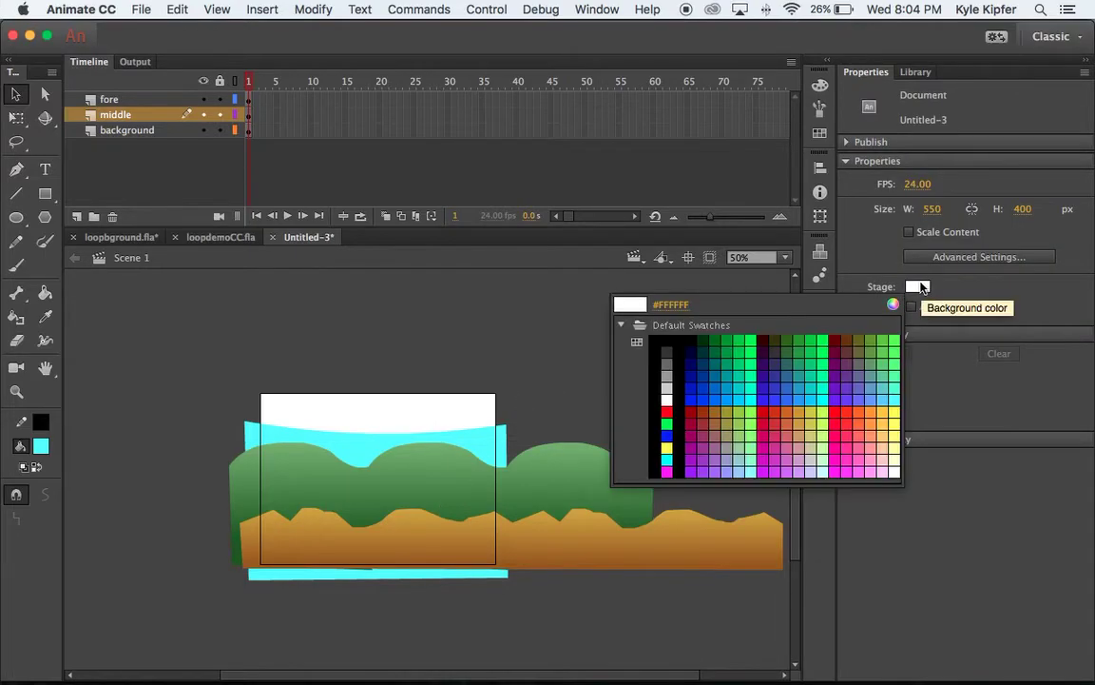
pyautogui.click(884, 383)
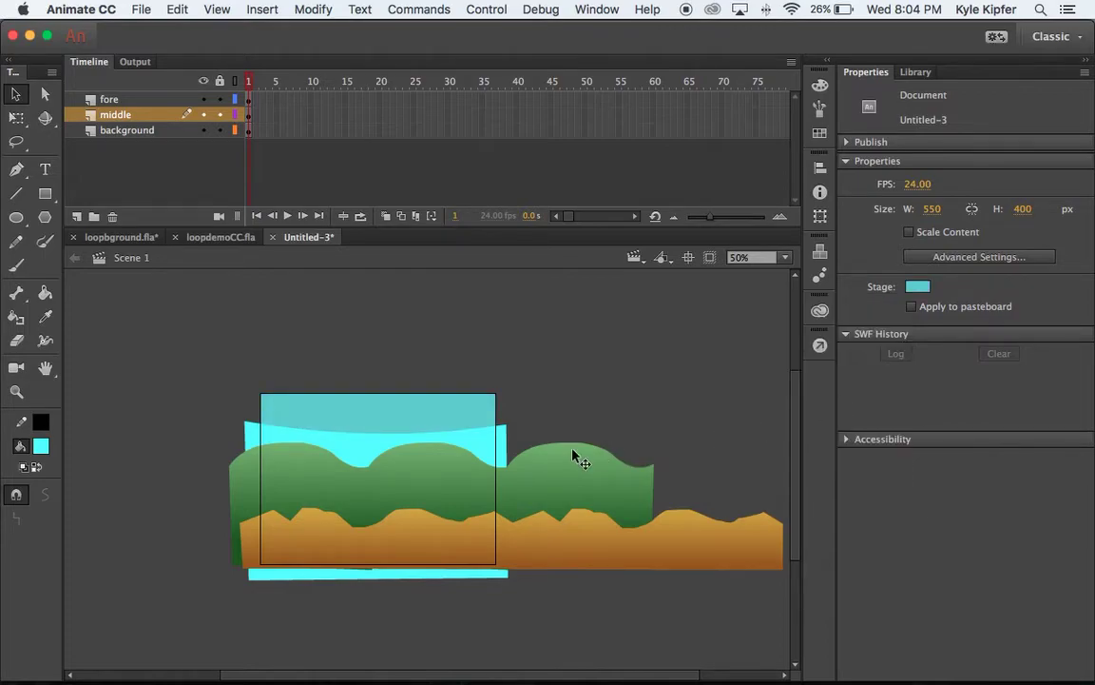
pyautogui.click(917, 286)
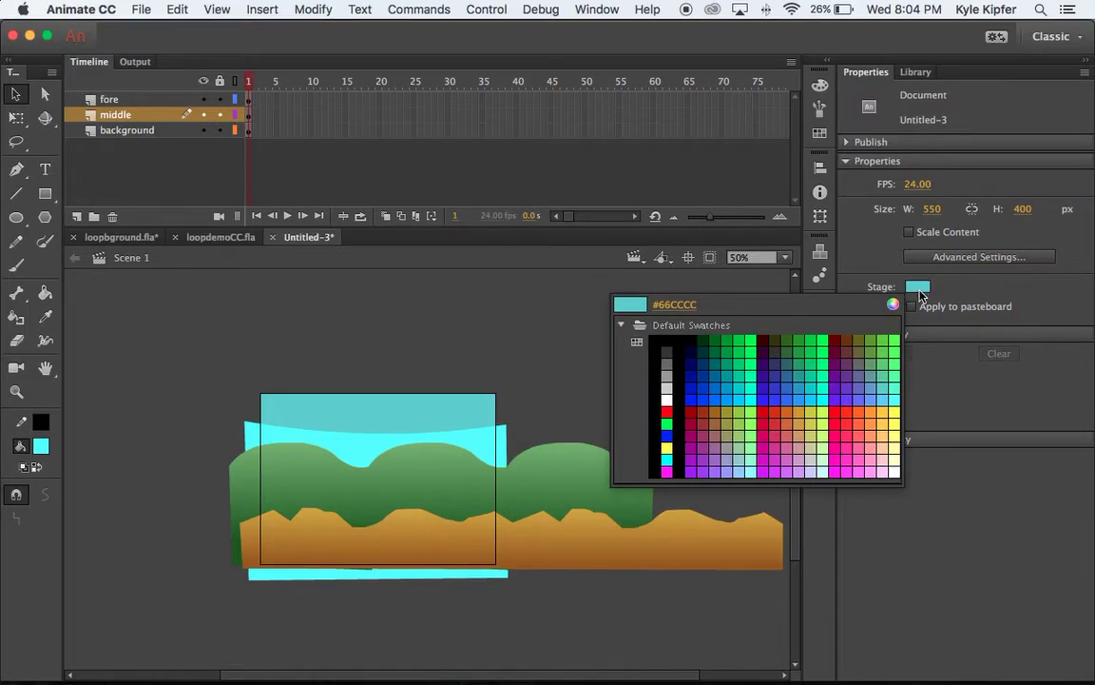
pyautogui.click(870, 398)
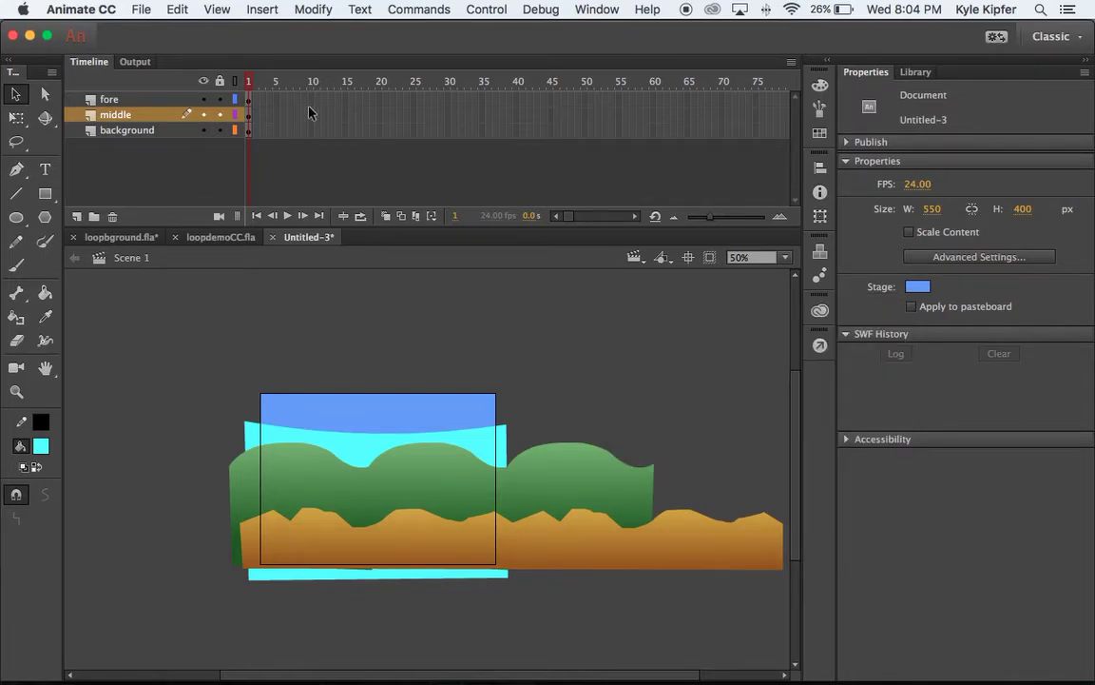
# - Scroll the timeline to frame 170 and select it on the fore, middle and background layers
pyautogui.hscroll(5, 289, 126)
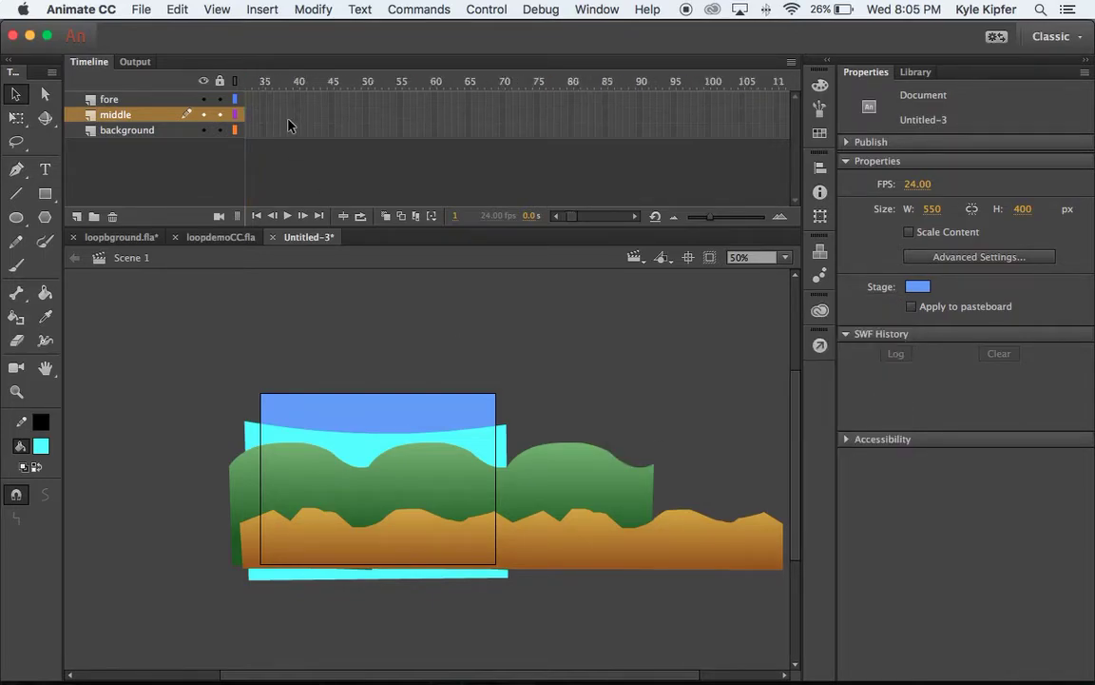
pyautogui.hscroll(3, 445, 142)
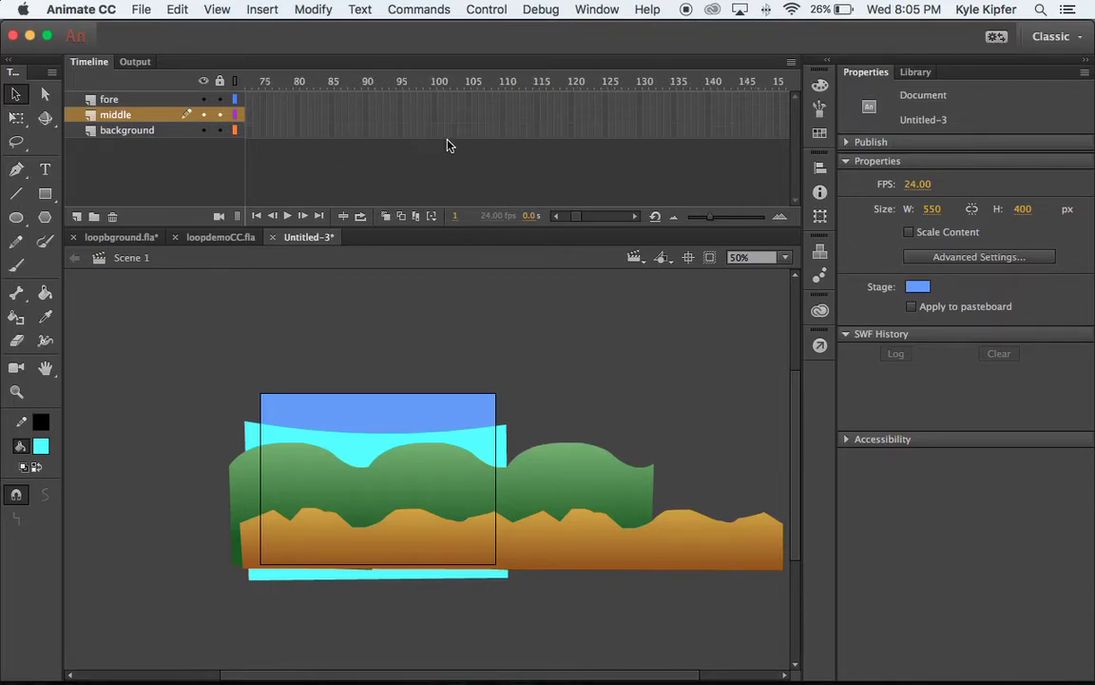
pyautogui.hscroll(-7, 274, 120)
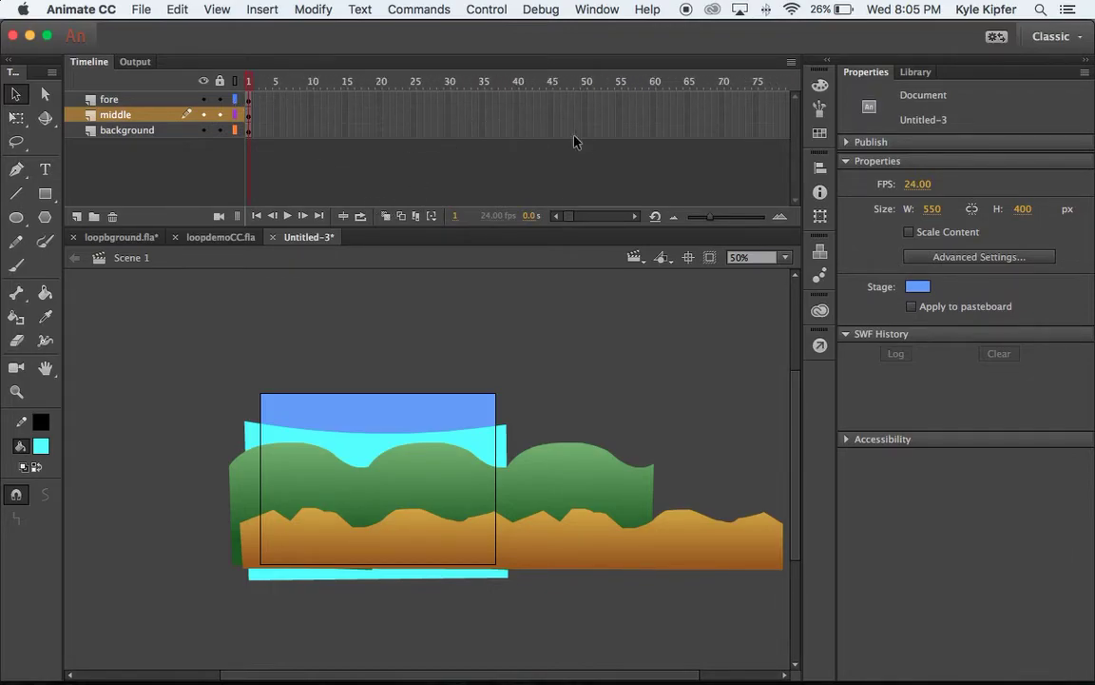
pyautogui.hscroll(14, 595, 135)
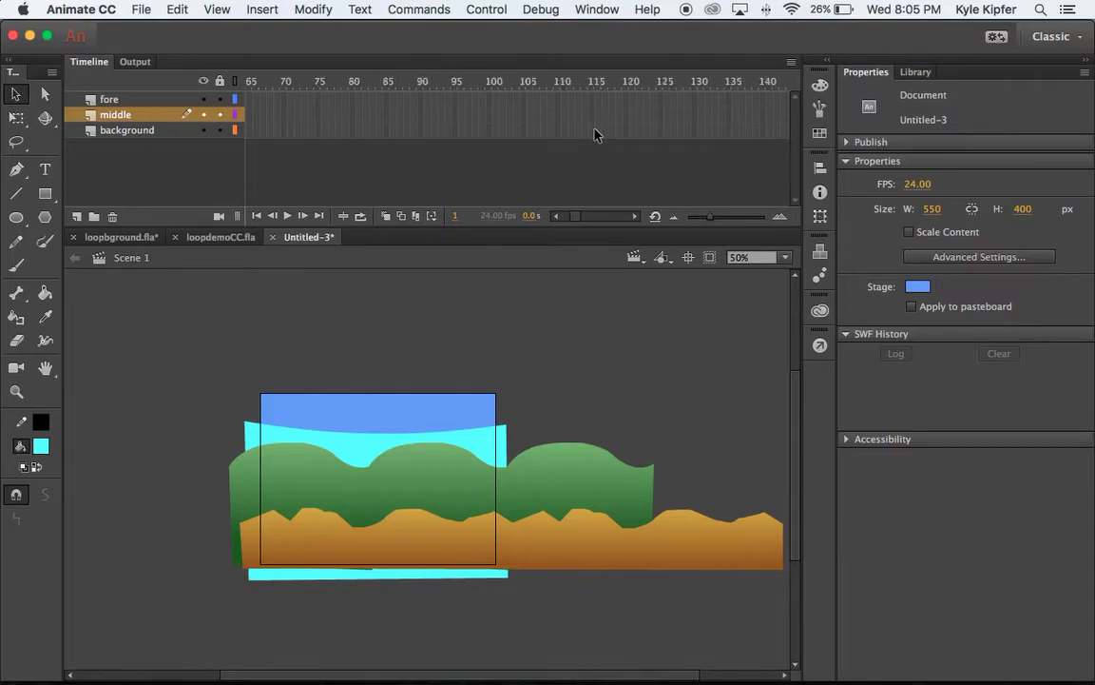
pyautogui.hscroll(3, 595, 135)
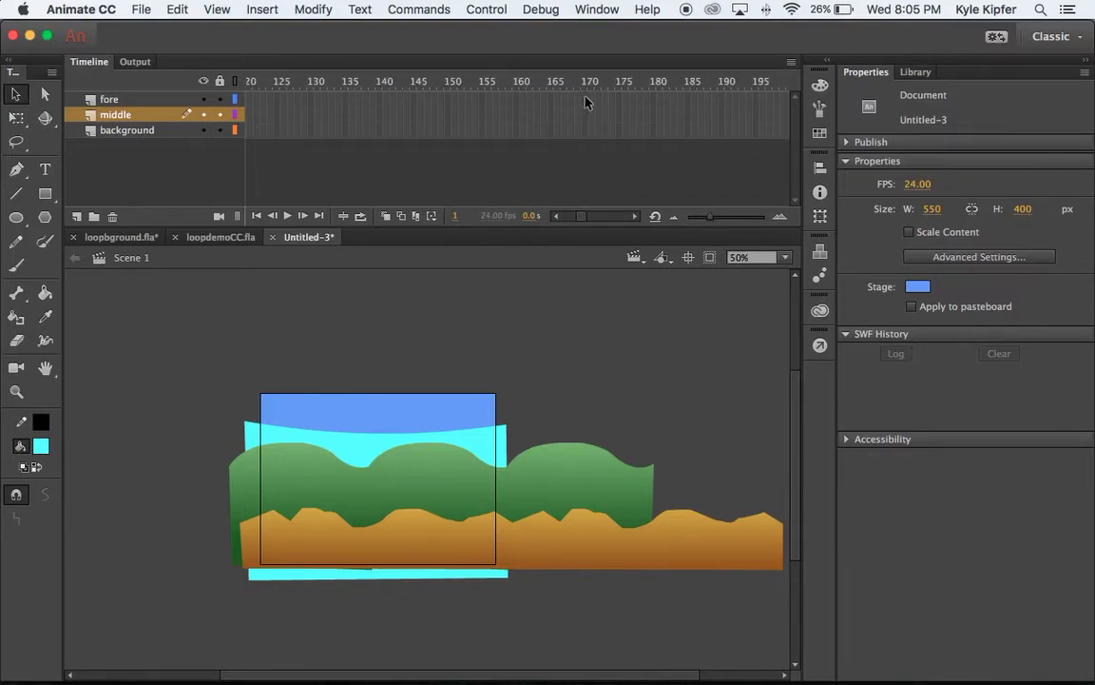
pyautogui.click(585, 99)
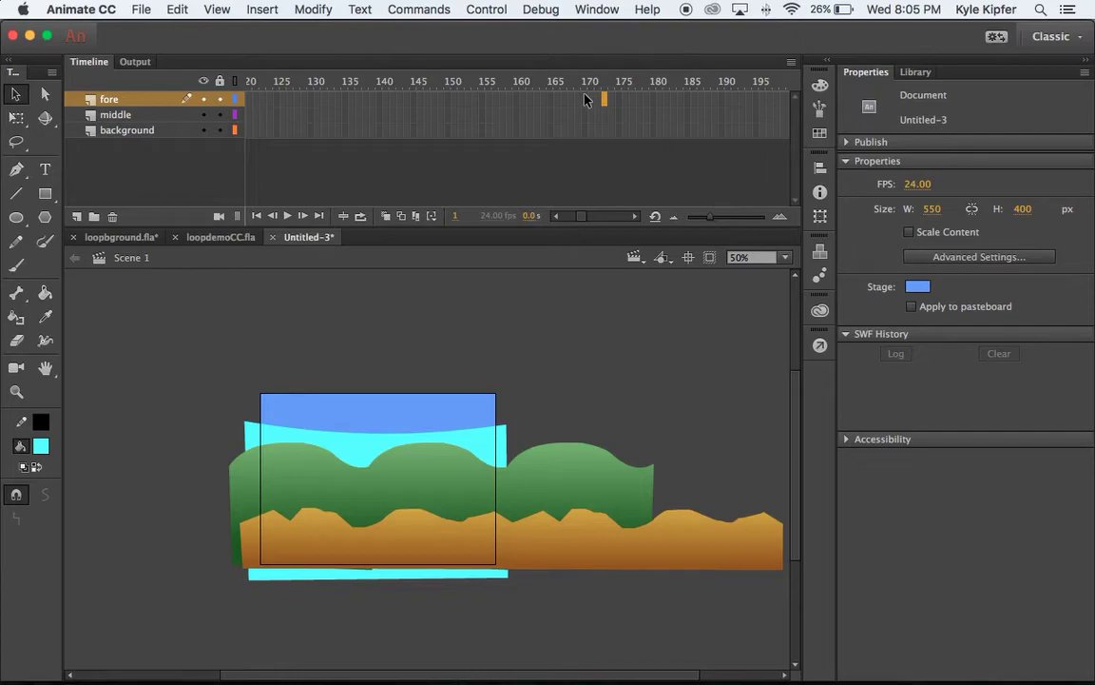
pyautogui.moveTo(583, 98); pyautogui.dragTo(583, 133)
pyautogui.click(583, 130)
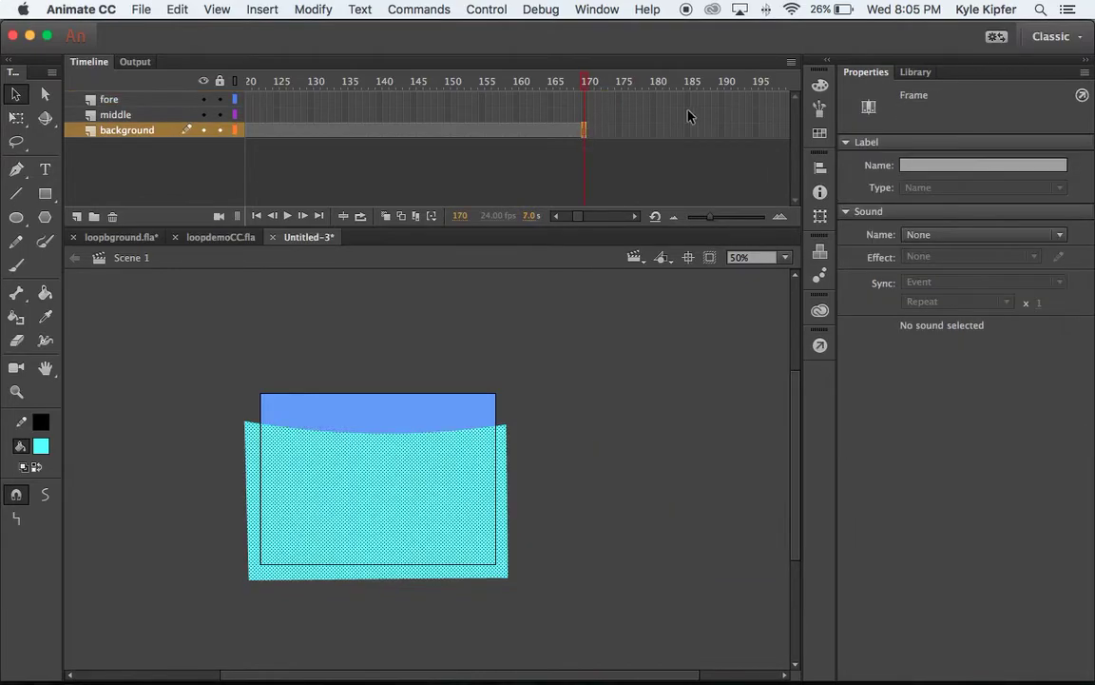
pyautogui.hotkey('ctrl', 'alt', 'a')
pyautogui.hotkey('shift', 'F5')
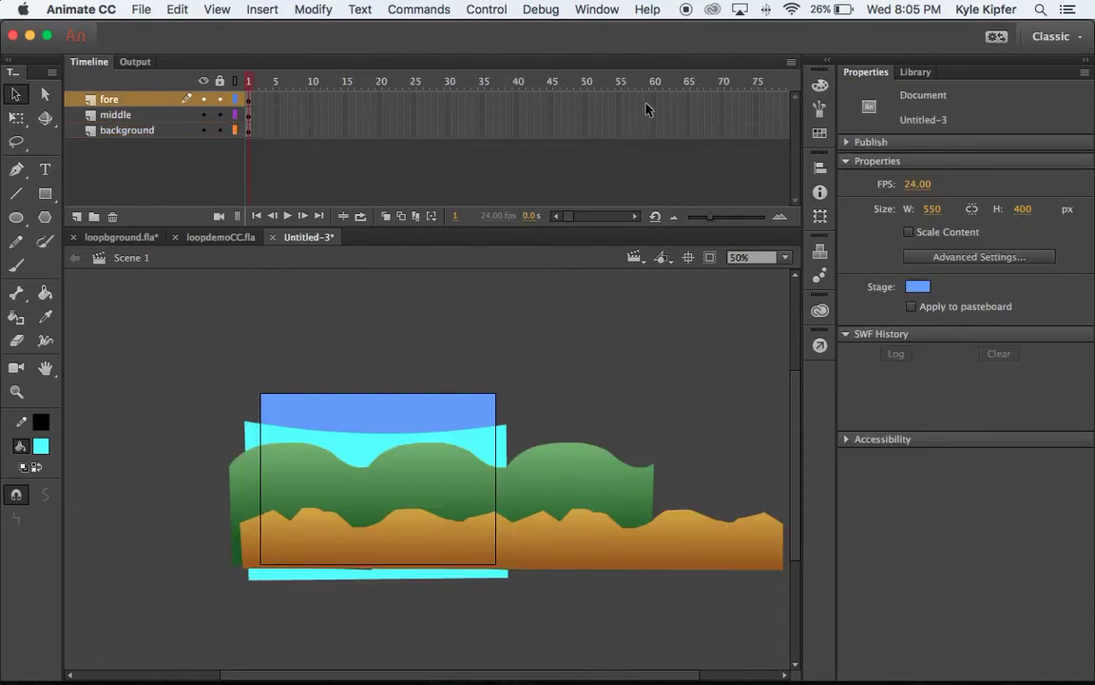
# - Insert keyframes at frame 170 on all three layers
pyautogui.hscroll(10, 650, 114)
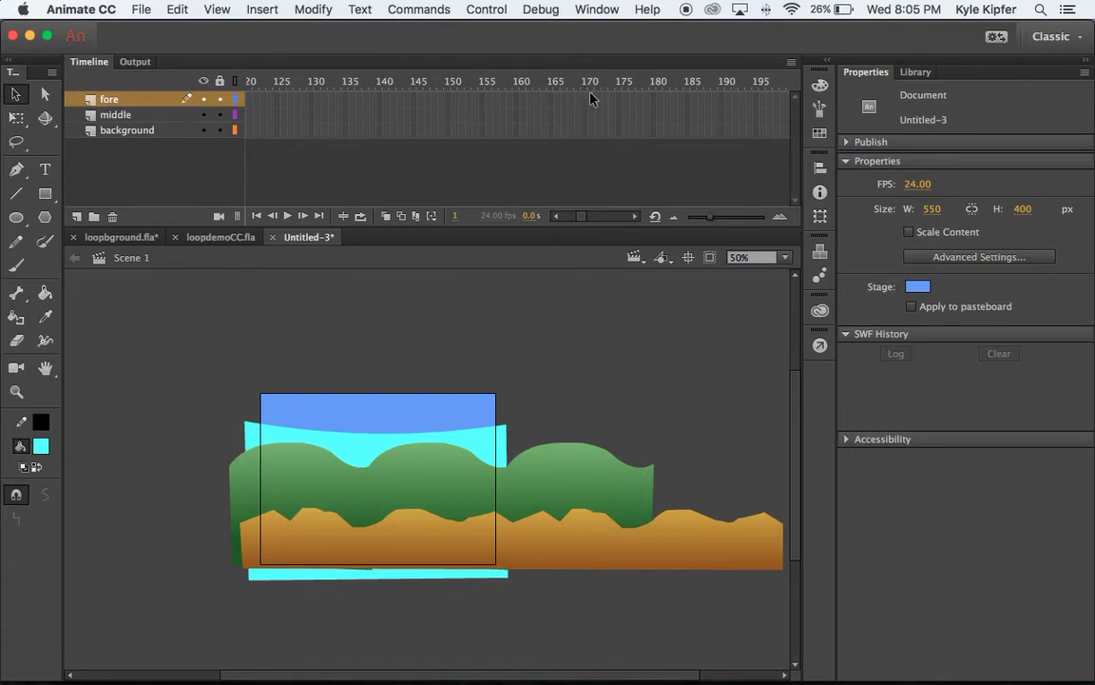
pyautogui.click(591, 127)
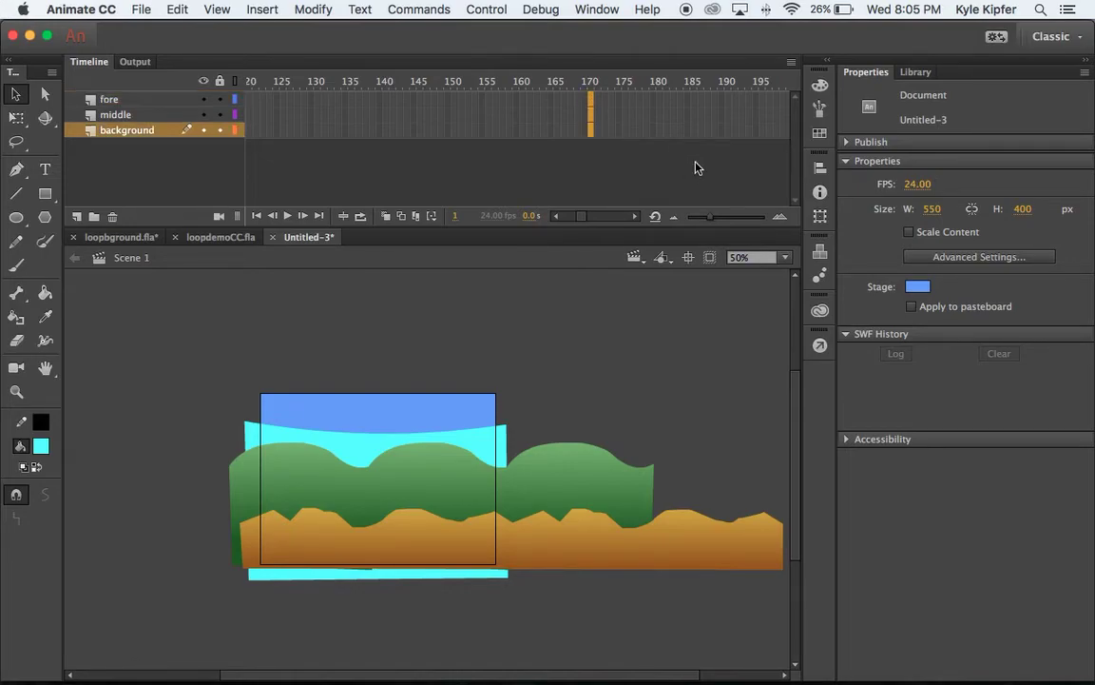
pyautogui.rightClick(593, 112)
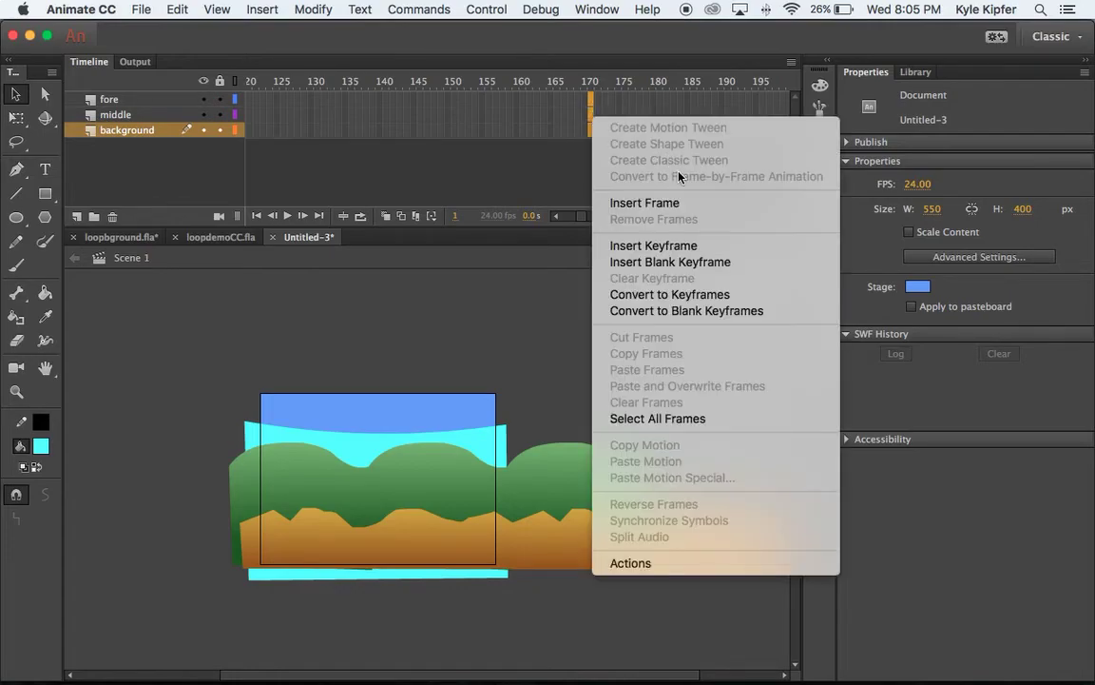
pyautogui.click(704, 251)
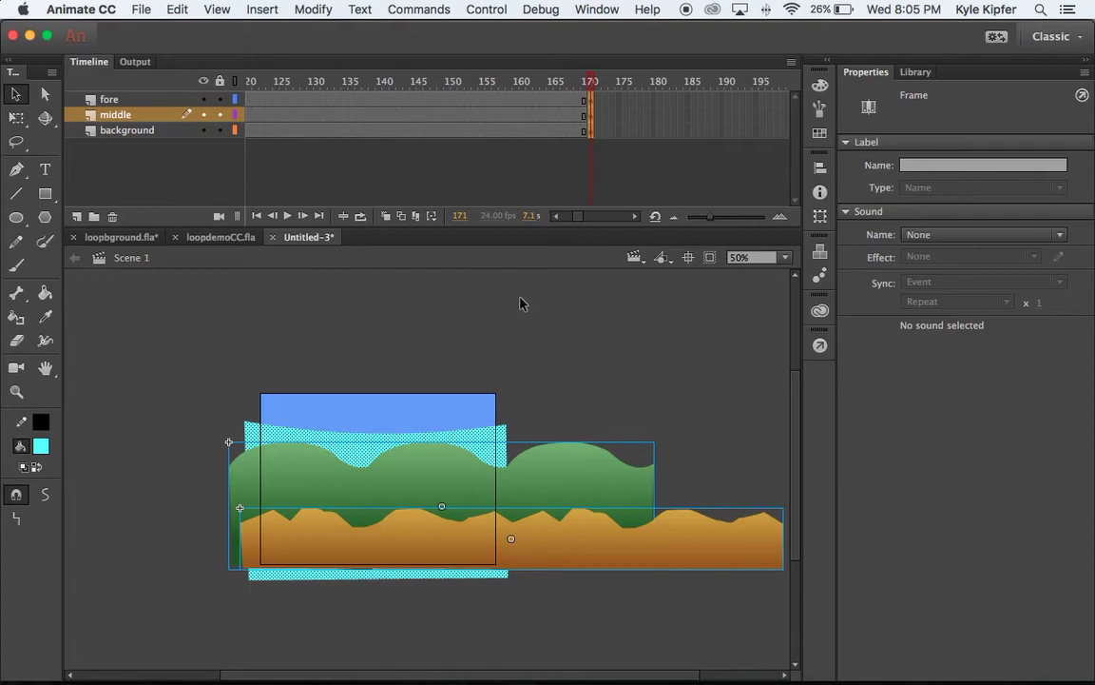
# - At the final keyframe, drag the orange terrain and the green mid hills to the left
pyautogui.click(589, 99)
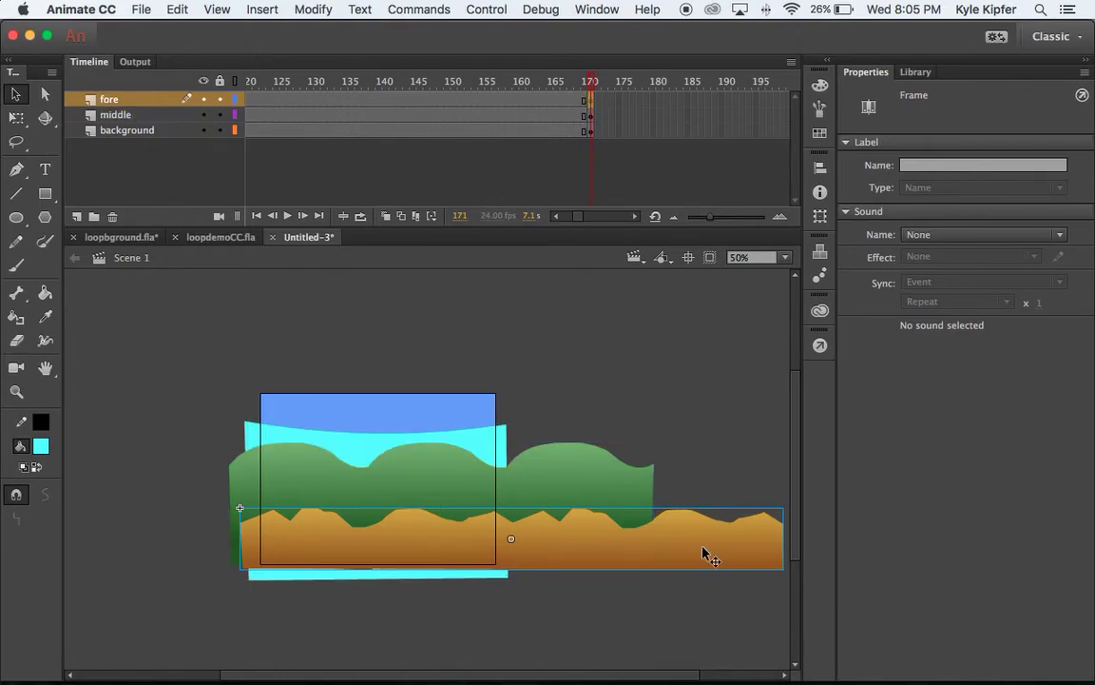
pyautogui.moveTo(701, 552); pyautogui.dragTo(436, 551)
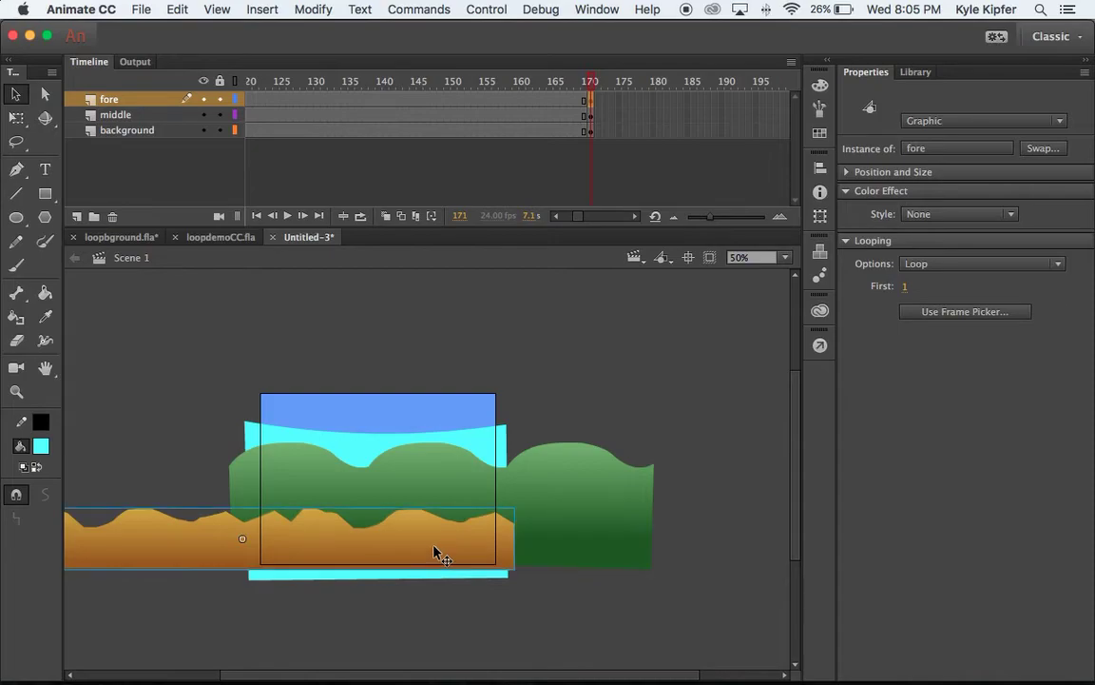
pyautogui.click(589, 115)
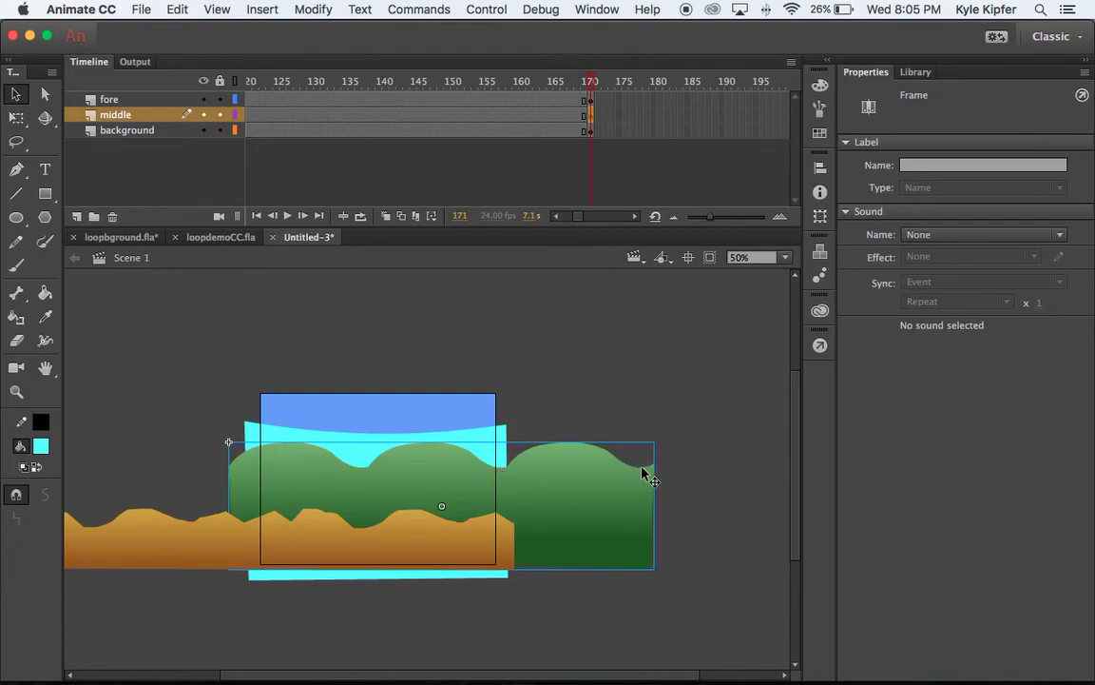
pyautogui.moveTo(646, 501); pyautogui.dragTo(515, 489)
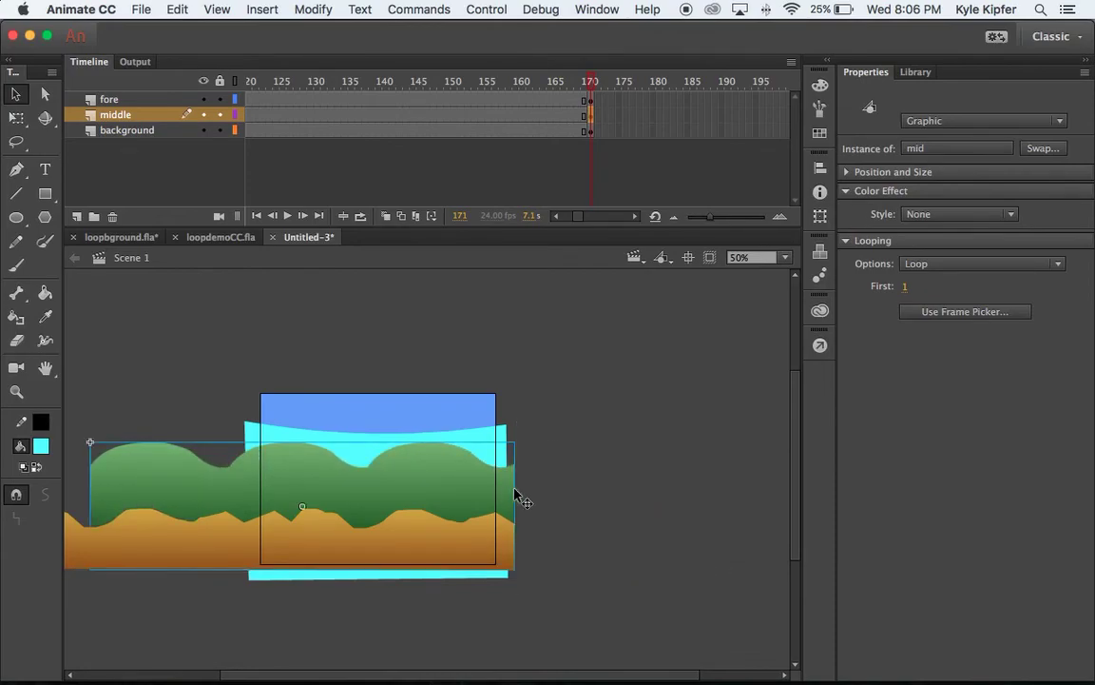
# - Select the middle and background layers' end keyframes
pyautogui.click(590, 379)
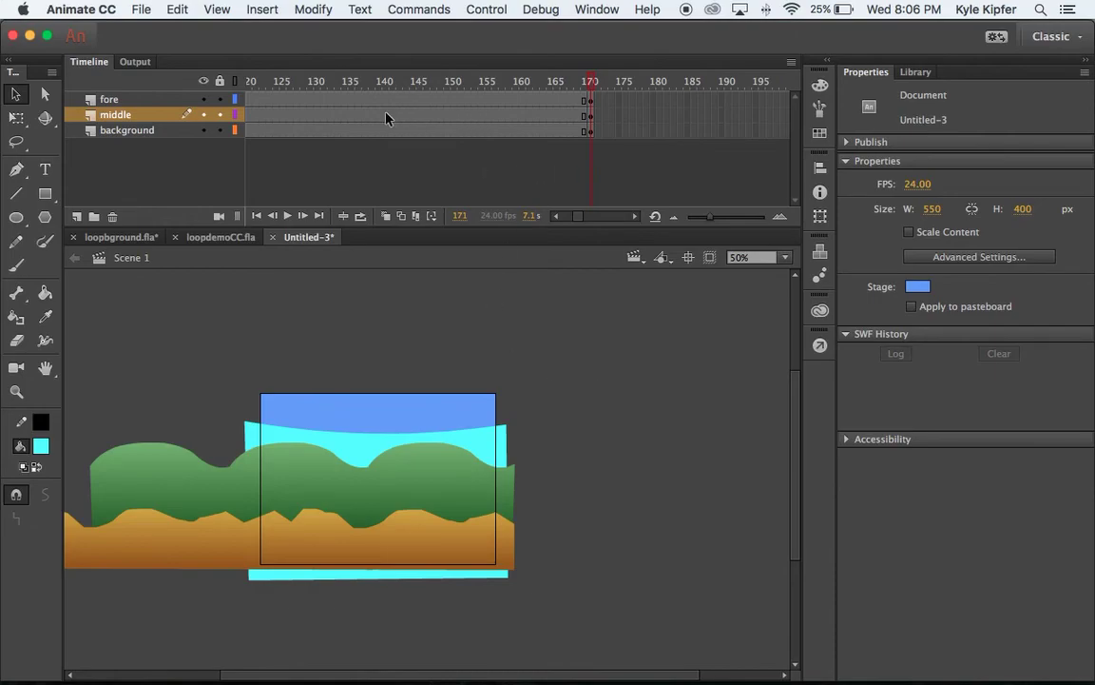
pyautogui.click(591, 115)
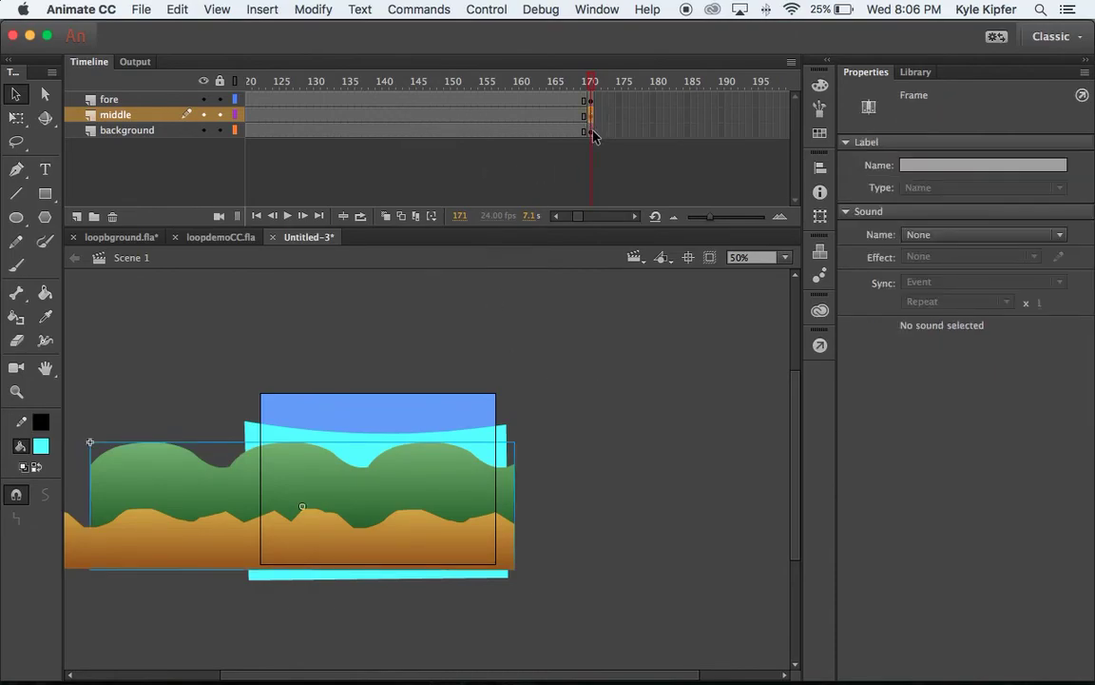
pyautogui.click(592, 131)
pyautogui.hscroll(-10, 380, 106)
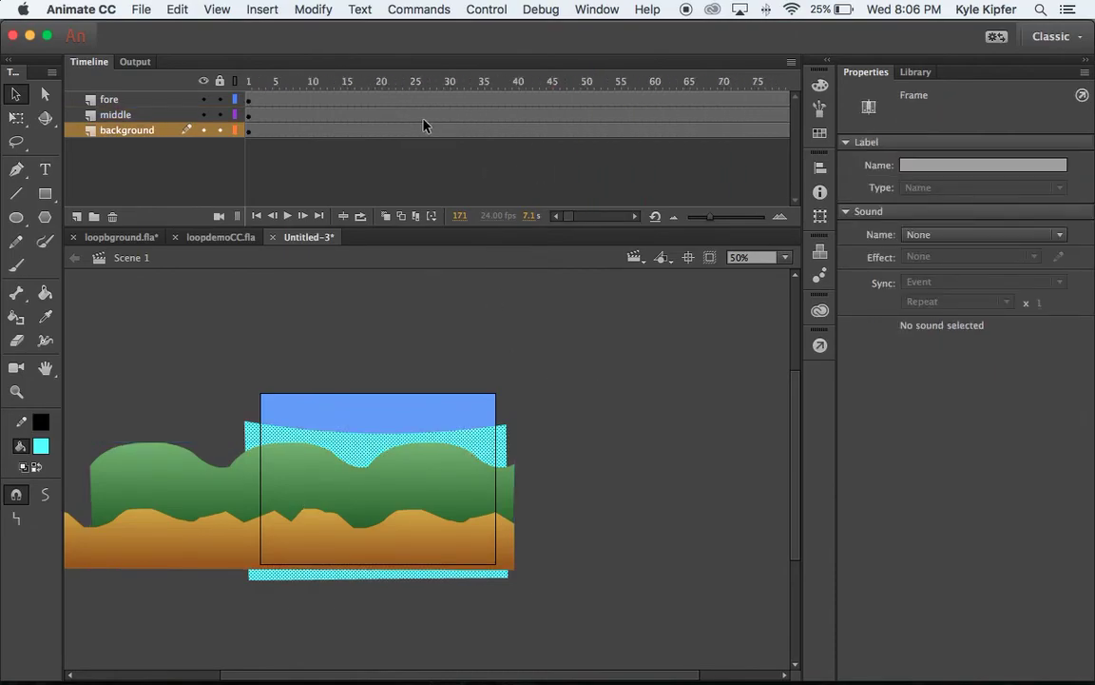
# - Add classic tweens to the background and middle layers
pyautogui.click(247, 115)
pyautogui.click(250, 130)
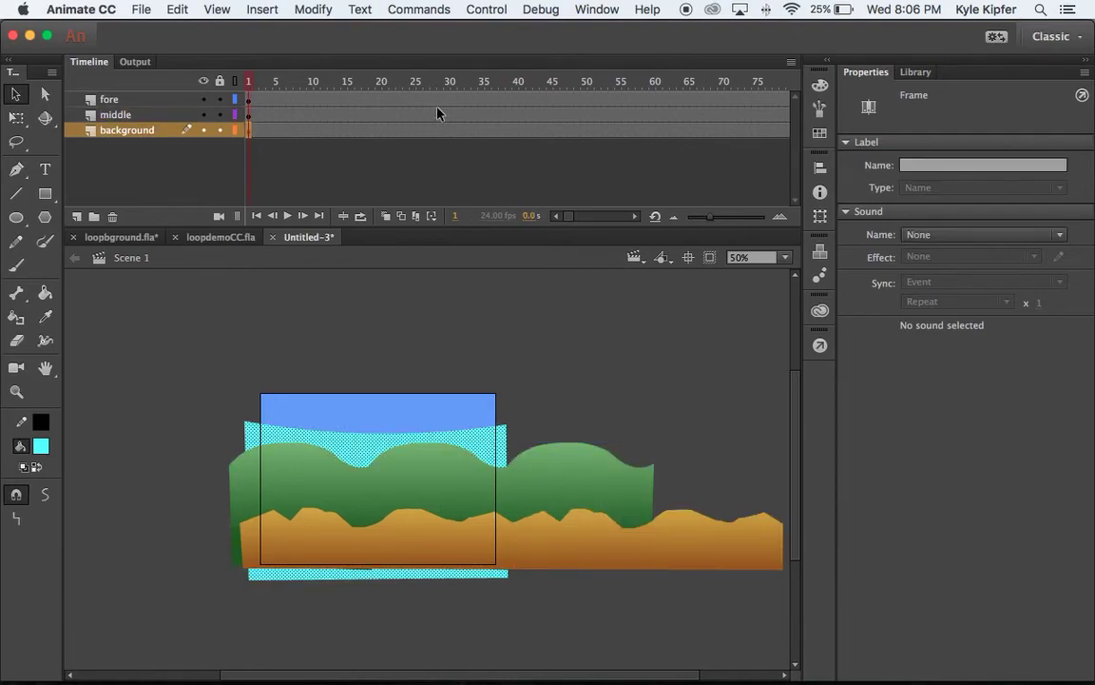
pyautogui.rightClick(437, 130)
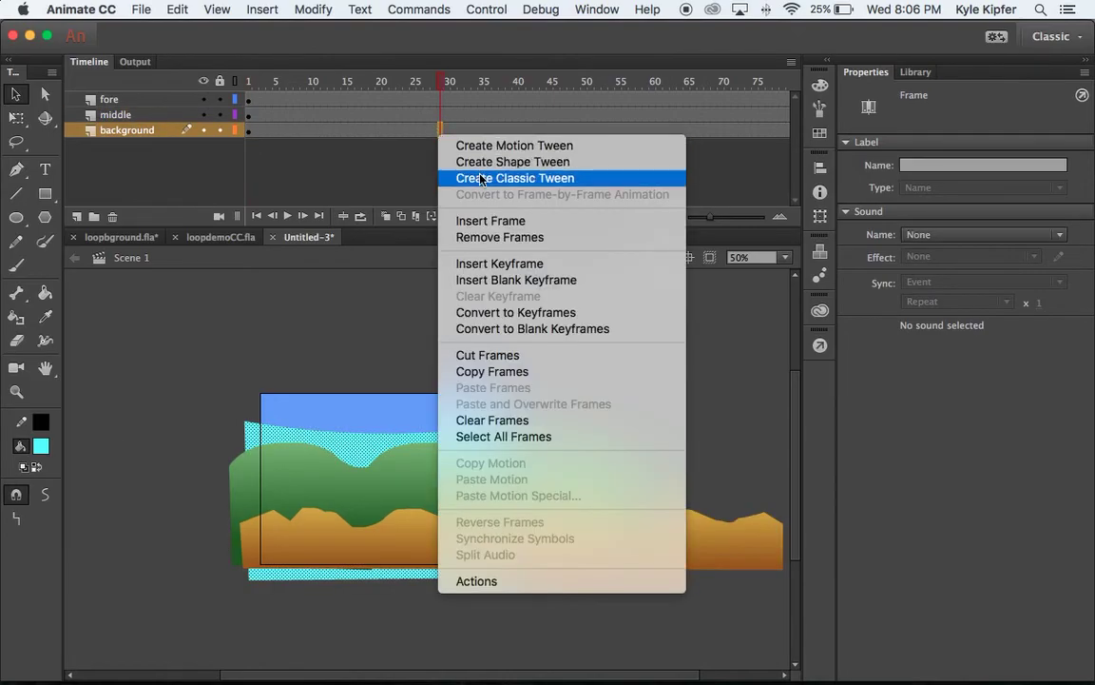
pyautogui.click(508, 166)
pyautogui.rightClick(428, 115)
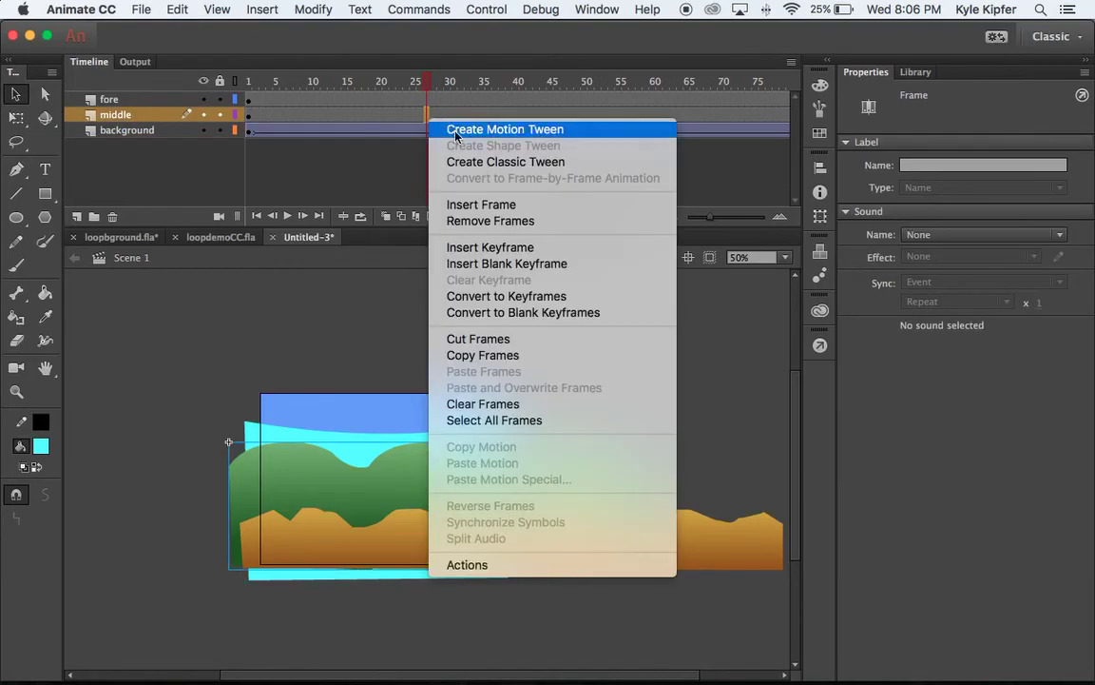
pyautogui.click(492, 163)
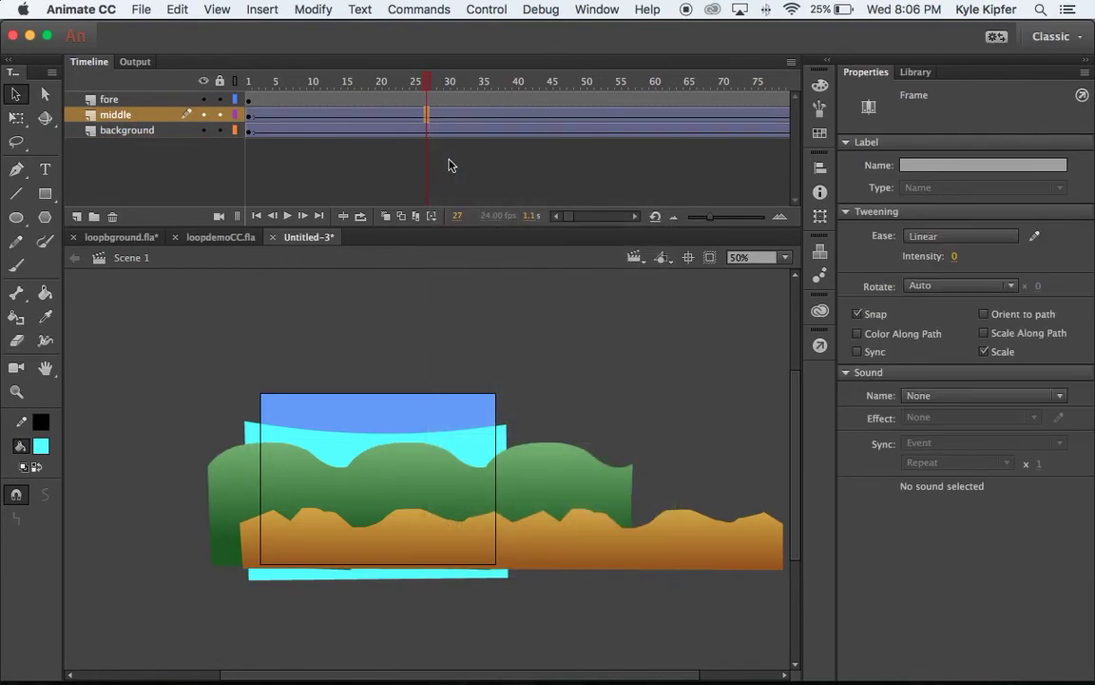
# - Remove the background layer's tween, classic-tween the fore layer, and scrub to preview the scrolling
pyautogui.rightClick(346, 136)
pyautogui.click(398, 181)
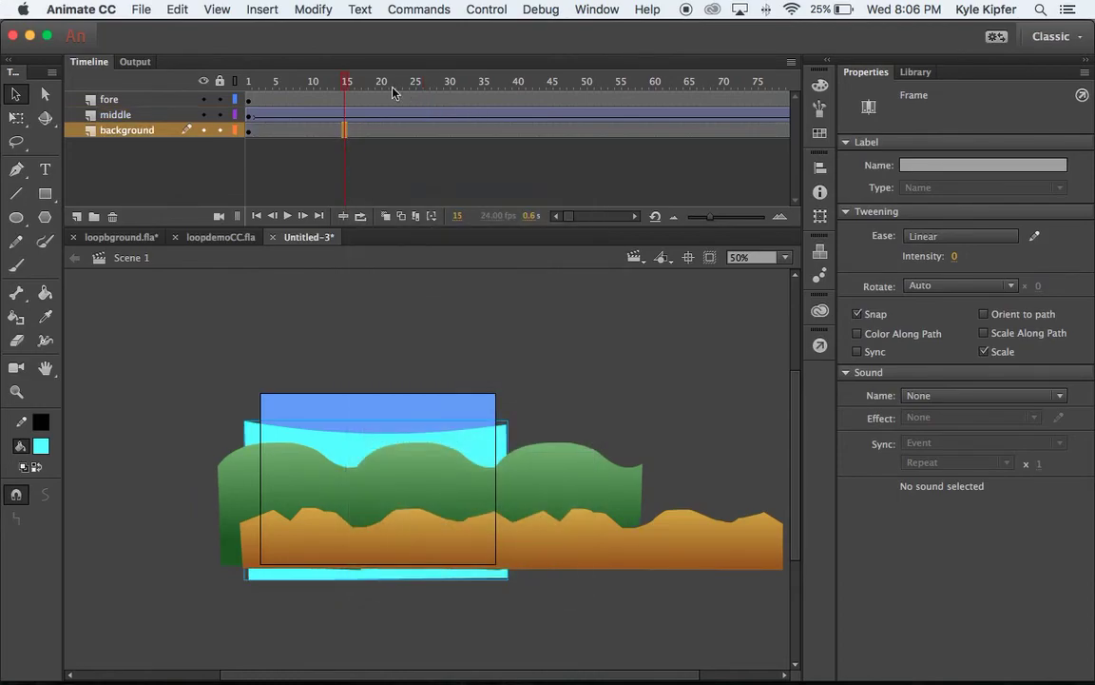
pyautogui.rightClick(341, 99)
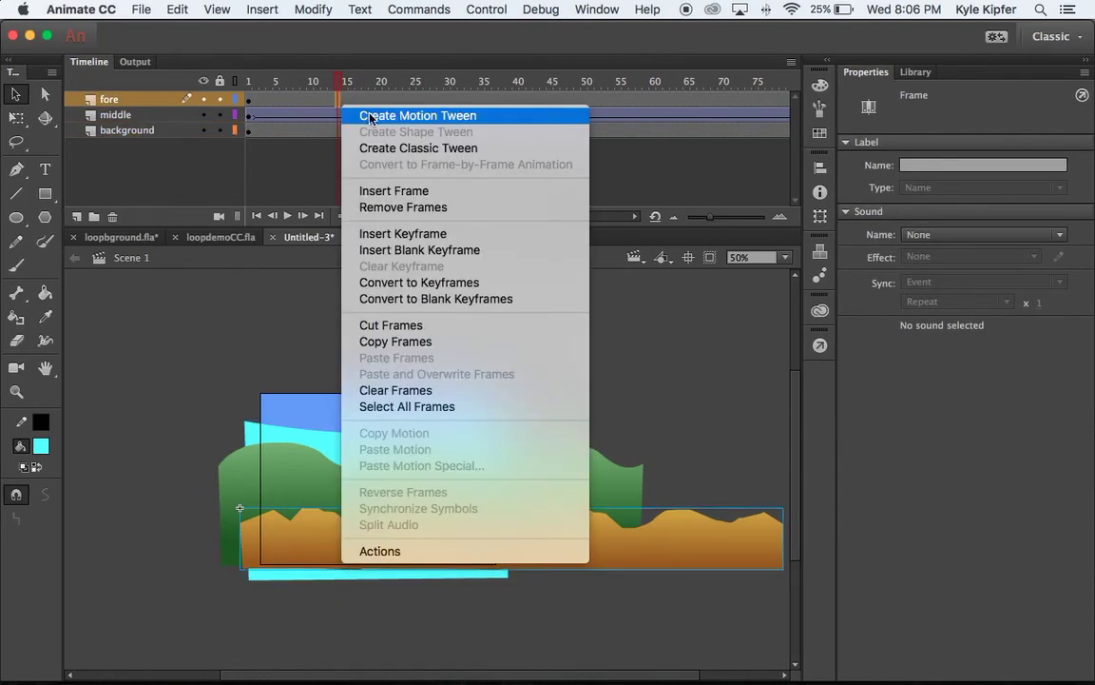
pyautogui.click(403, 149)
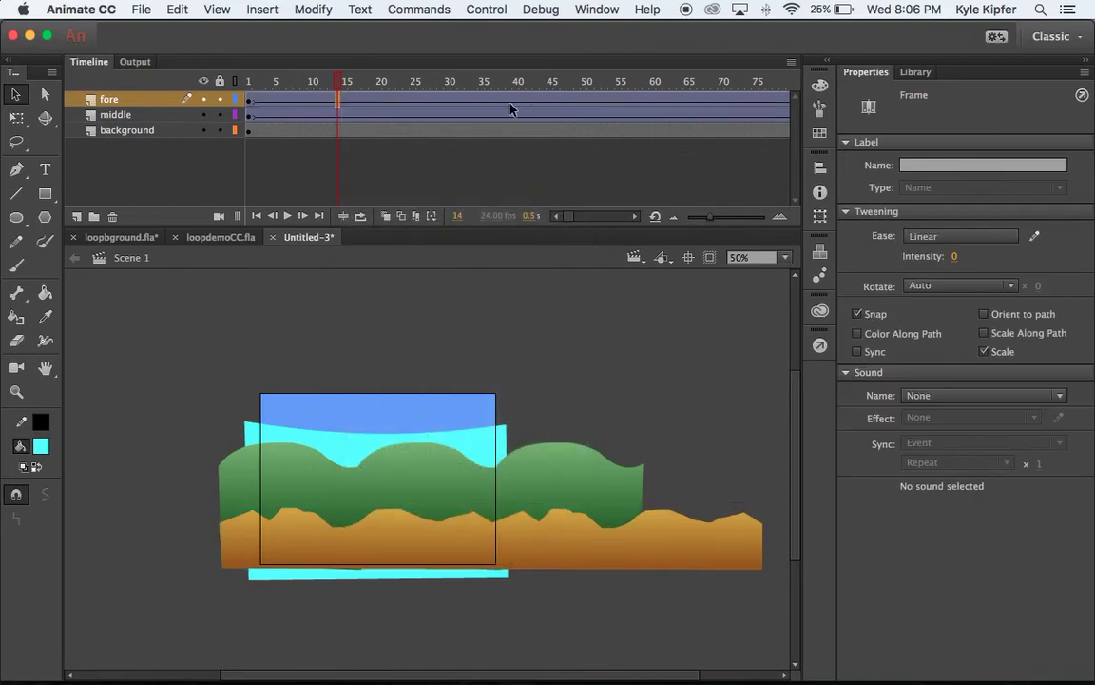
pyautogui.moveTo(340, 83); pyautogui.dragTo(120, 78)
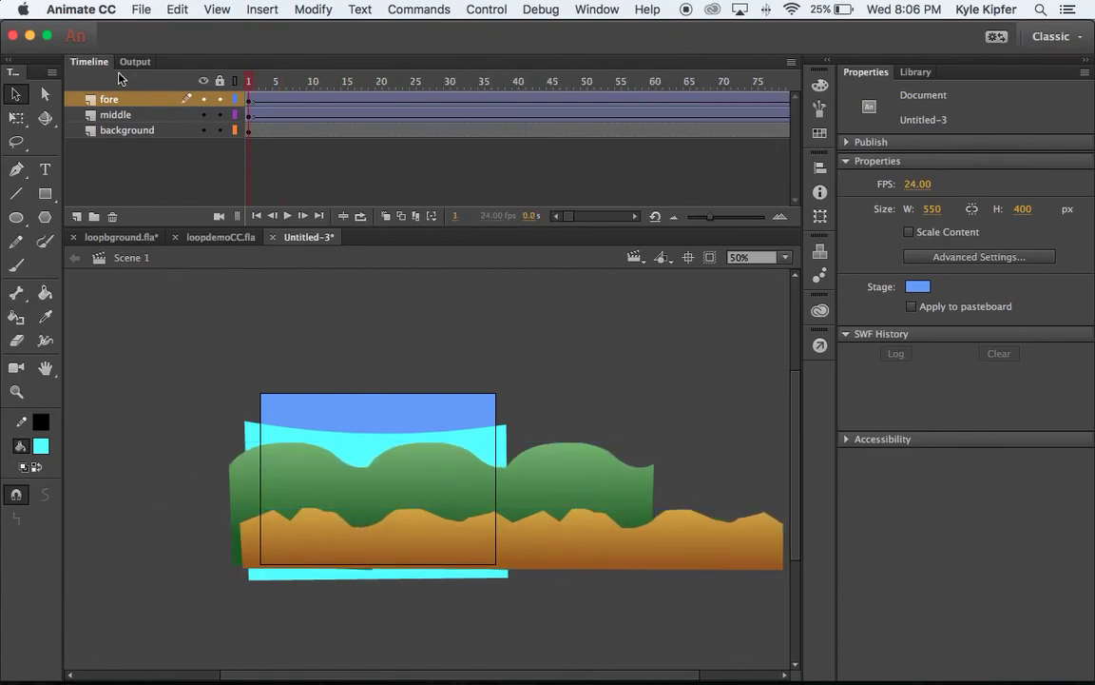
pyautogui.press('super+Return')
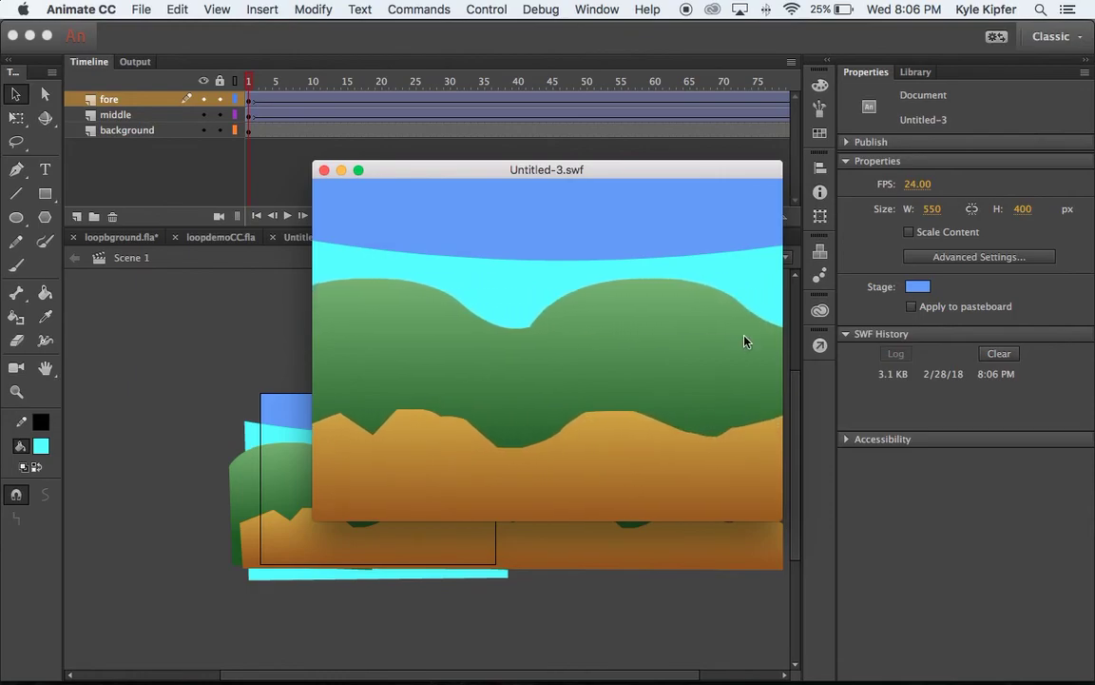
pyautogui.click(324, 170)
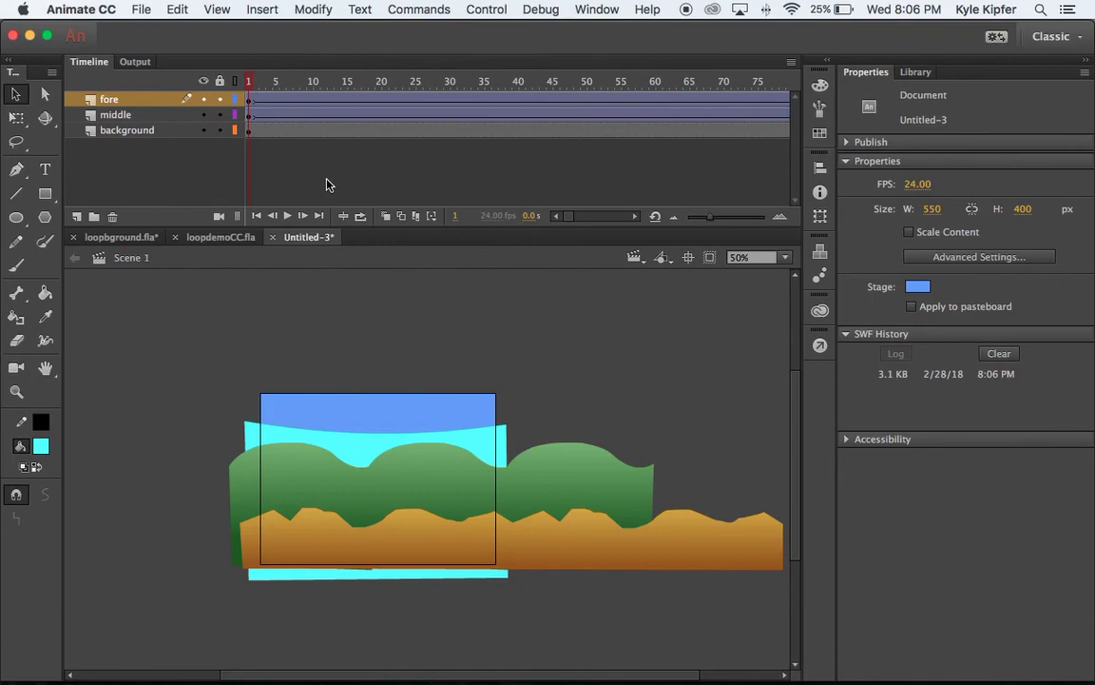
# - Check the end positions on the final frame, then test the movie as Untitled-3.swf
pyautogui.click(250, 115)
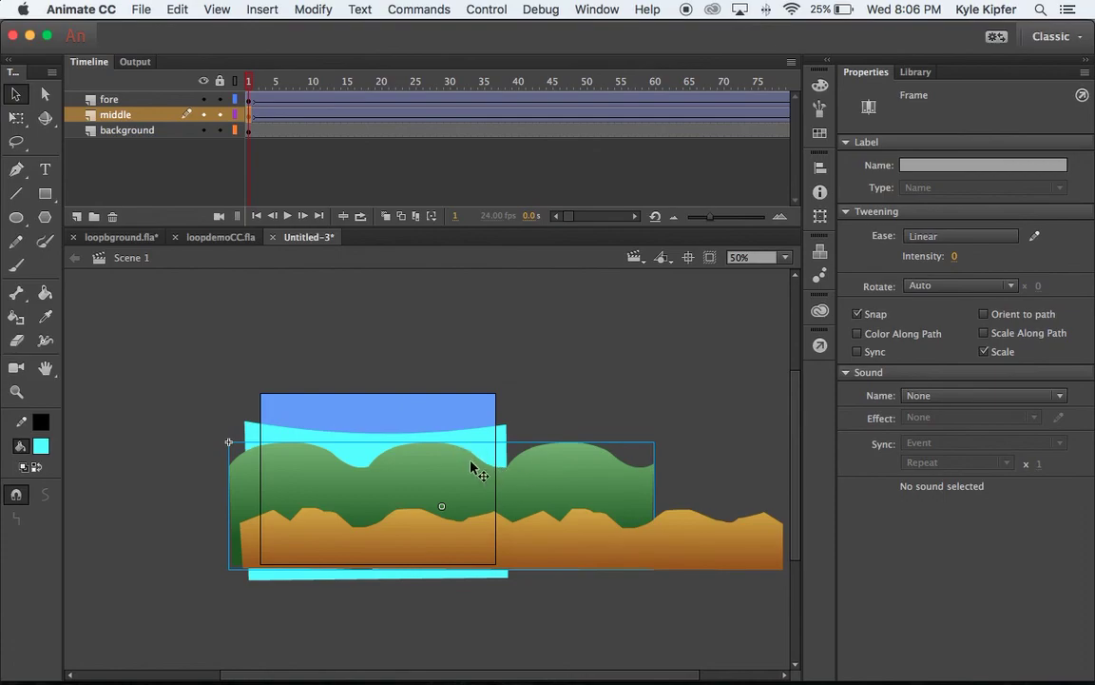
pyautogui.hscroll(15, 627, 133)
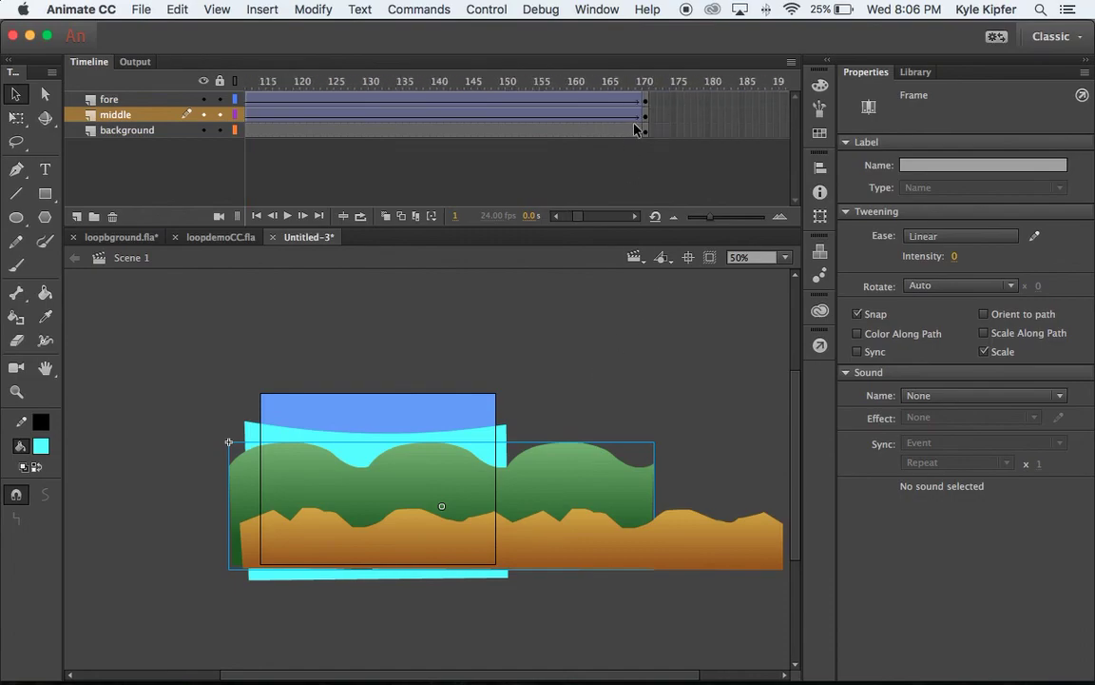
pyautogui.hscroll(6, 421, 124)
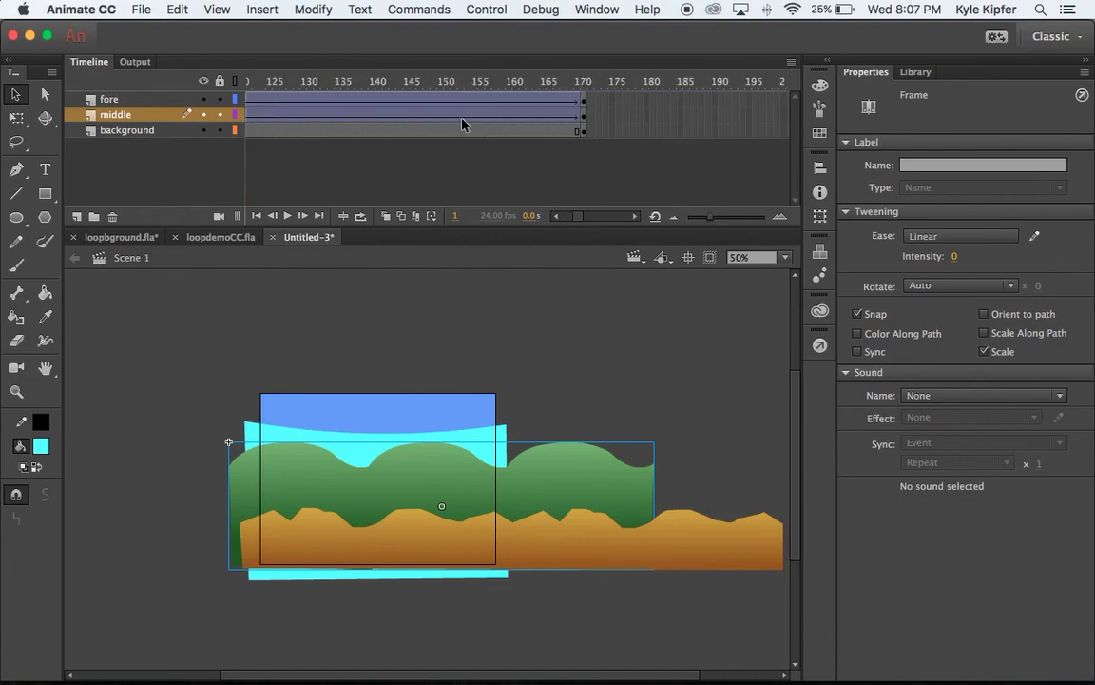
pyautogui.click(584, 121)
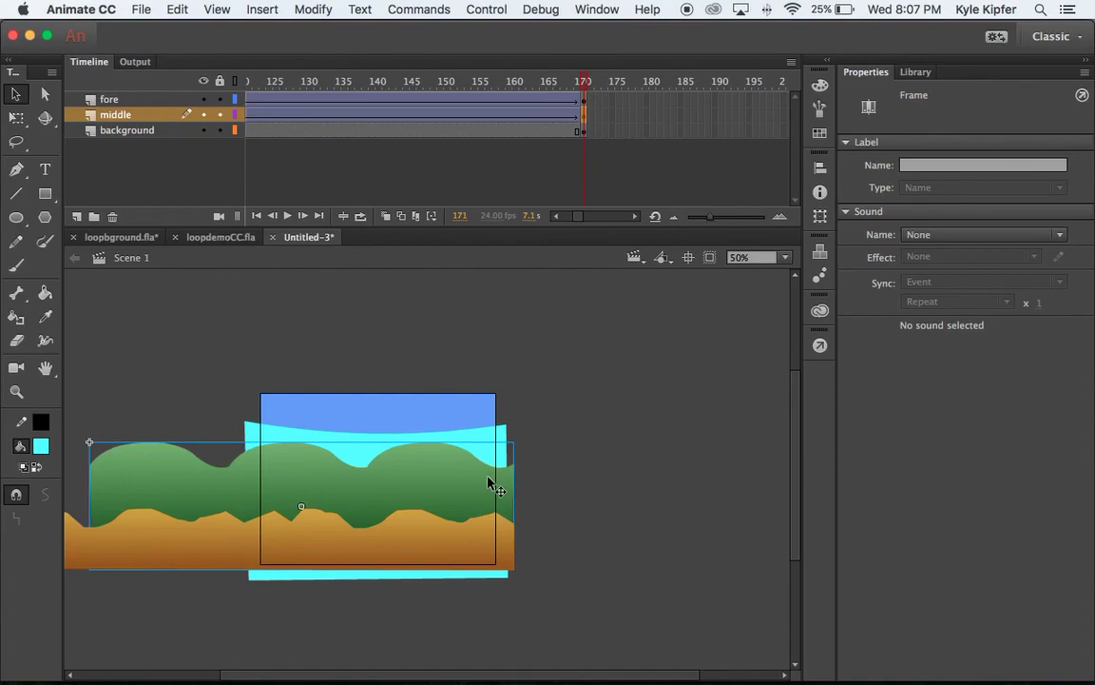
pyautogui.press('super+Return')
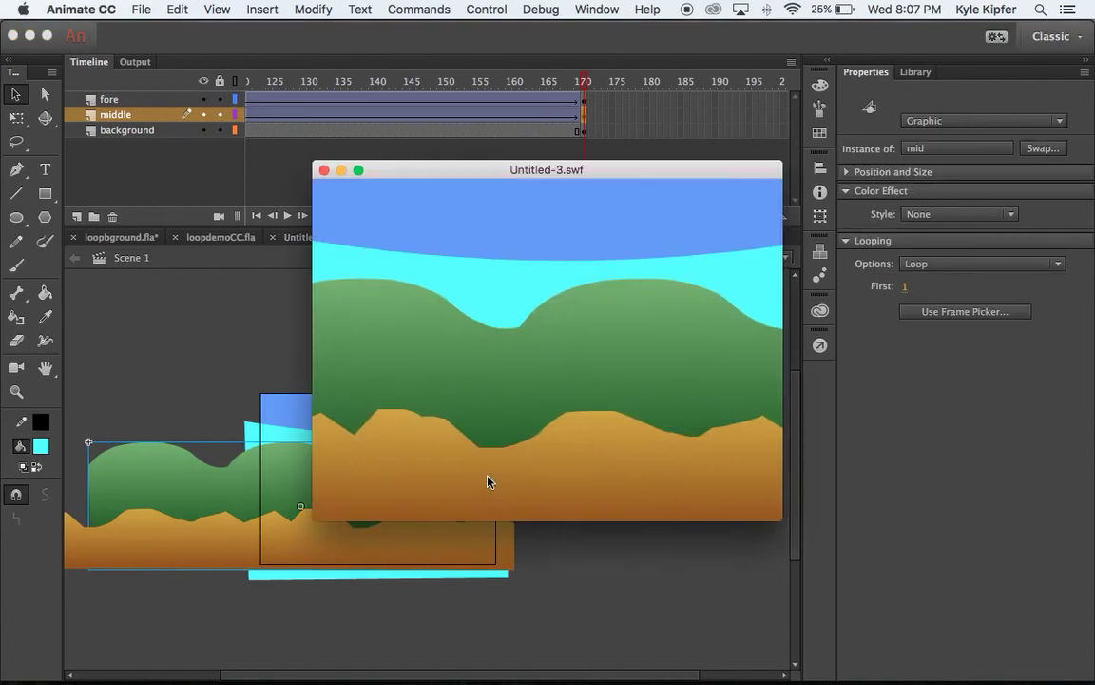